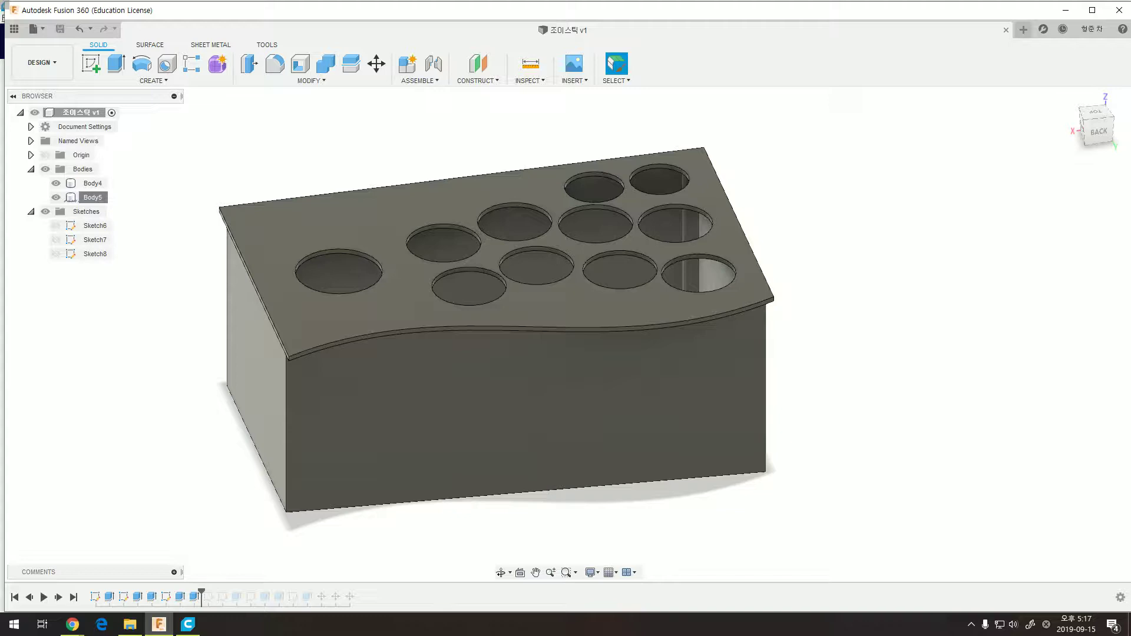
# Check the job status and online working state of the joystick case design.
pyautogui.moveTo(501, 353); pyautogui.dragTo(528, 334, button='middle')
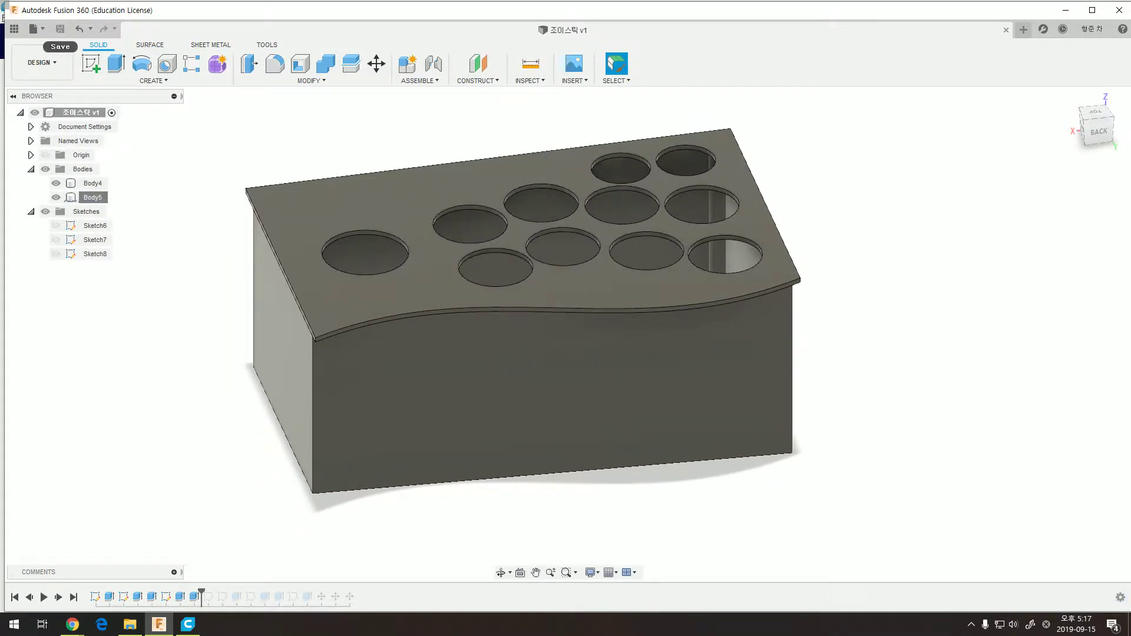
pyautogui.click(60, 29)
pyautogui.click(92, 183)
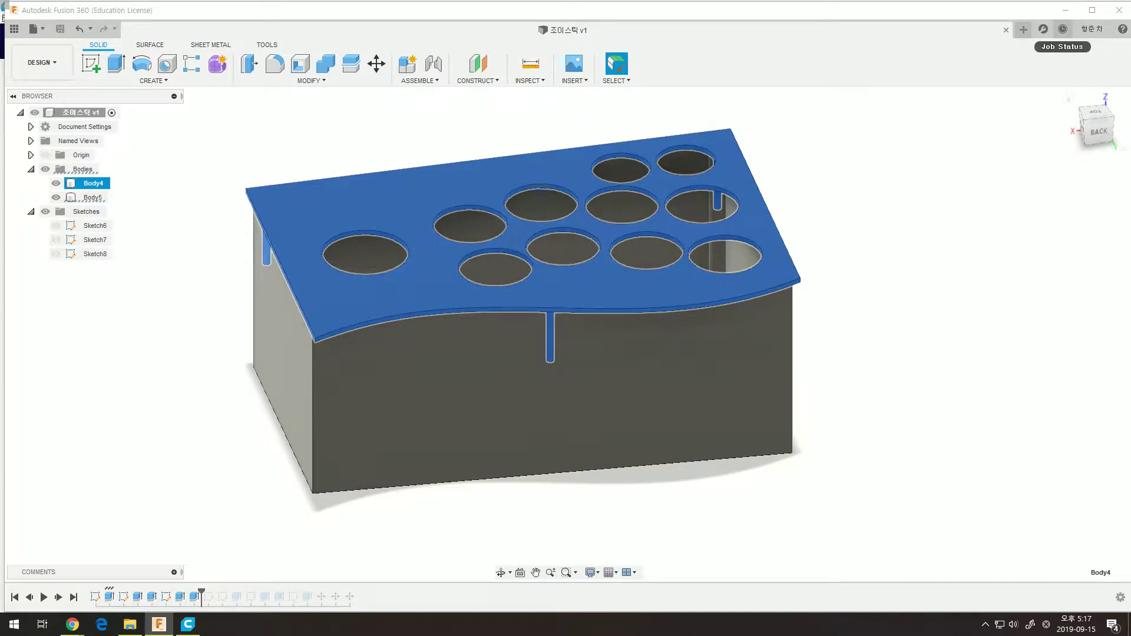
pyautogui.click(1062, 29)
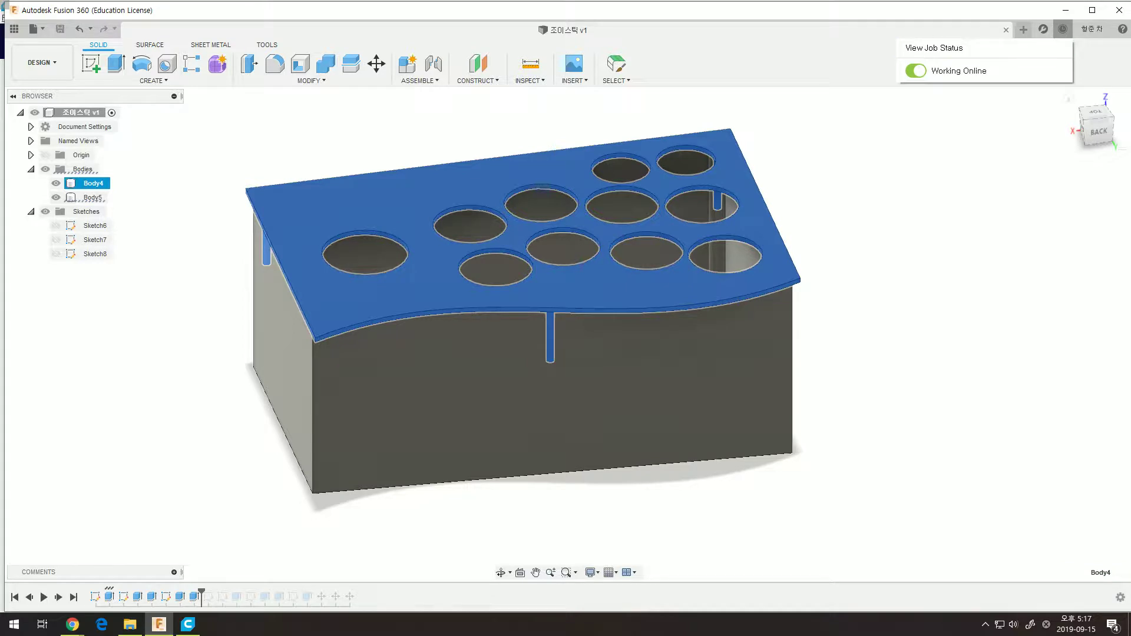
pyautogui.click(854, 177)
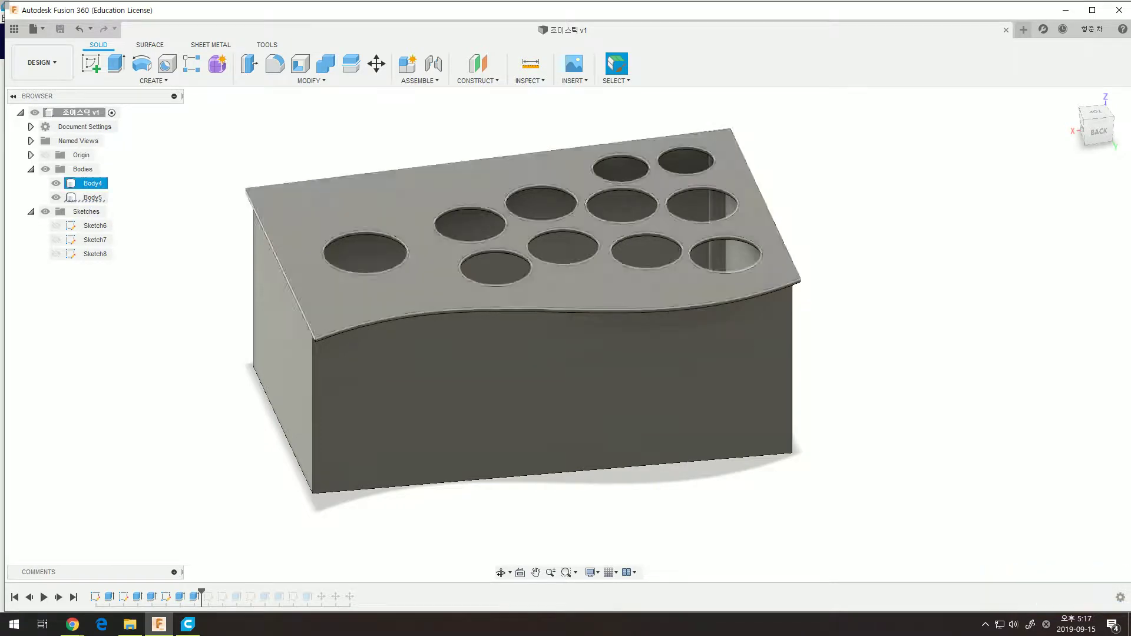
pyautogui.click(93, 183)
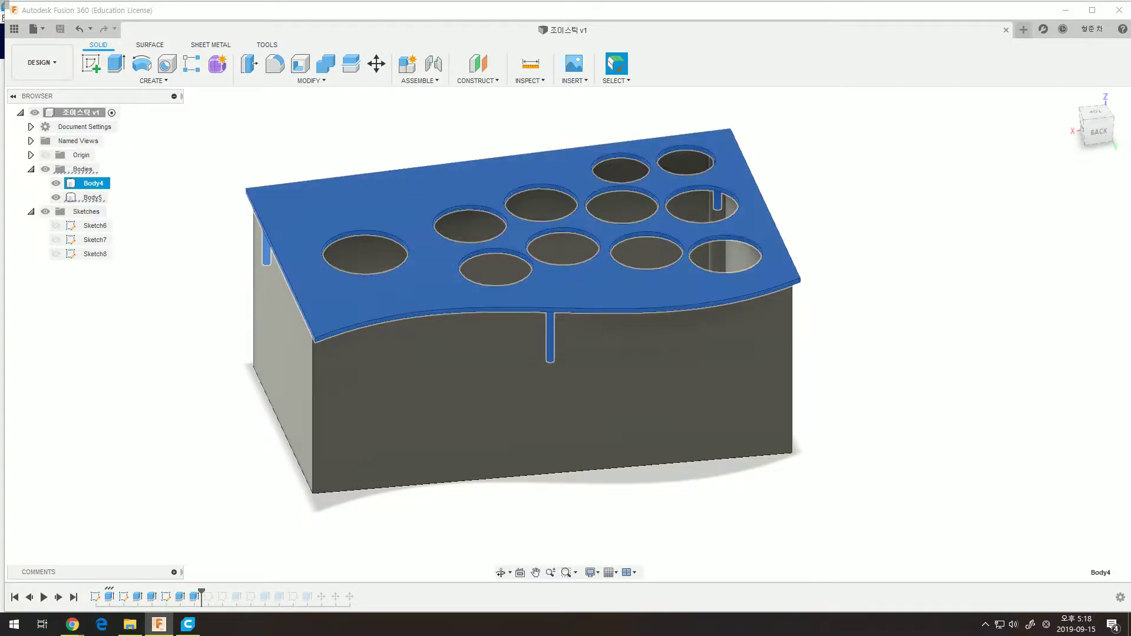
pyautogui.rightClick(101, 184)
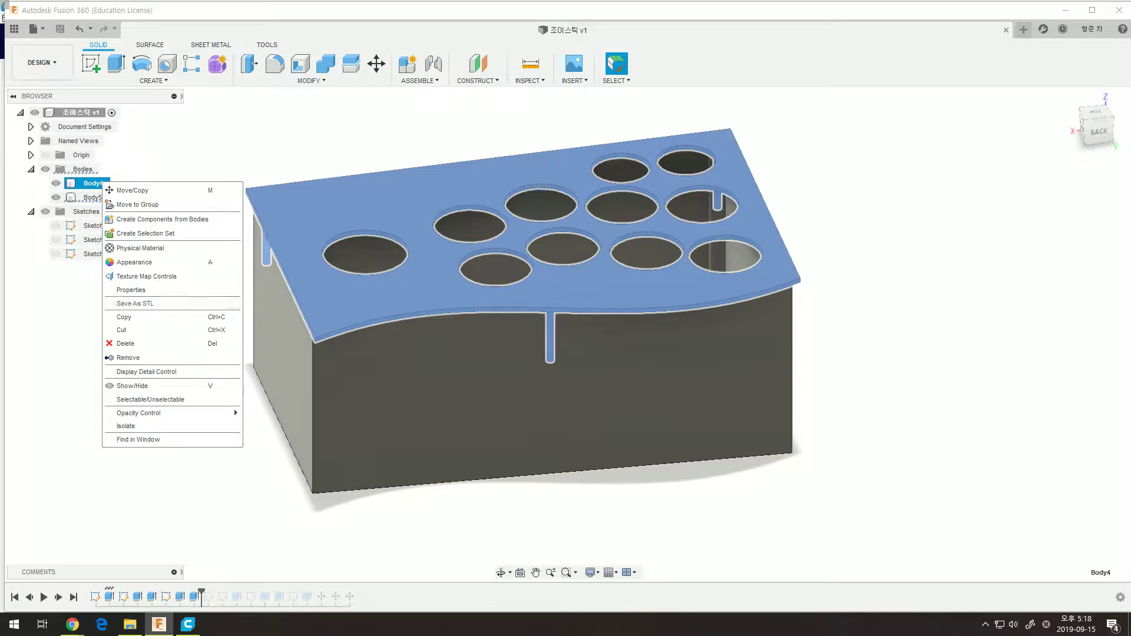
pyautogui.click(99, 183)
pyautogui.rightClick(100, 182)
pyautogui.click(232, 408)
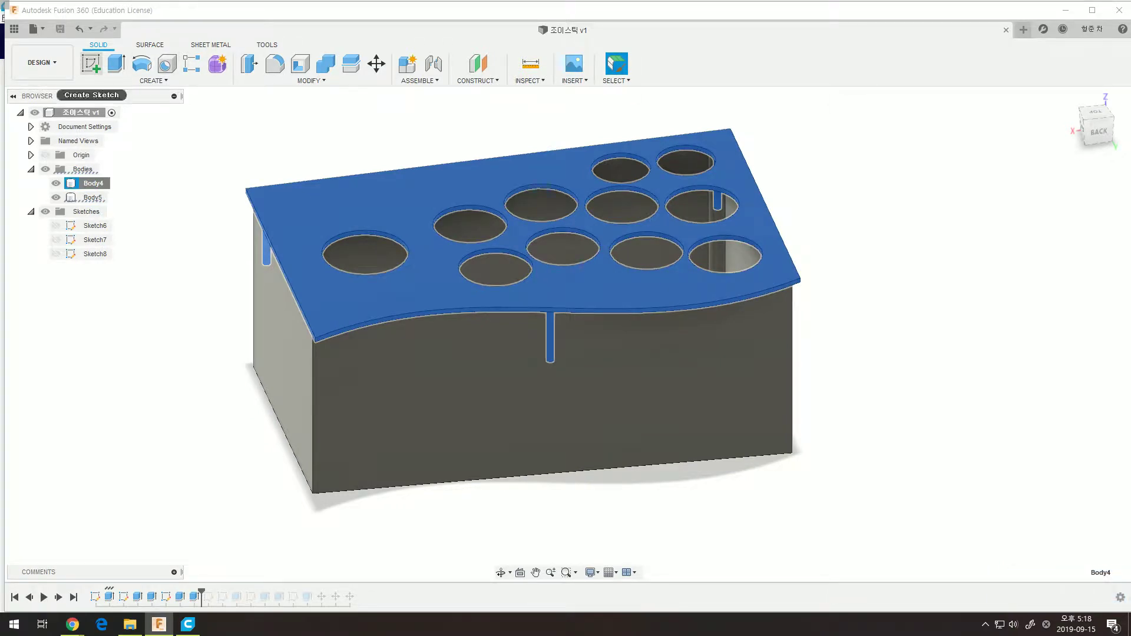
pyautogui.click(91, 63)
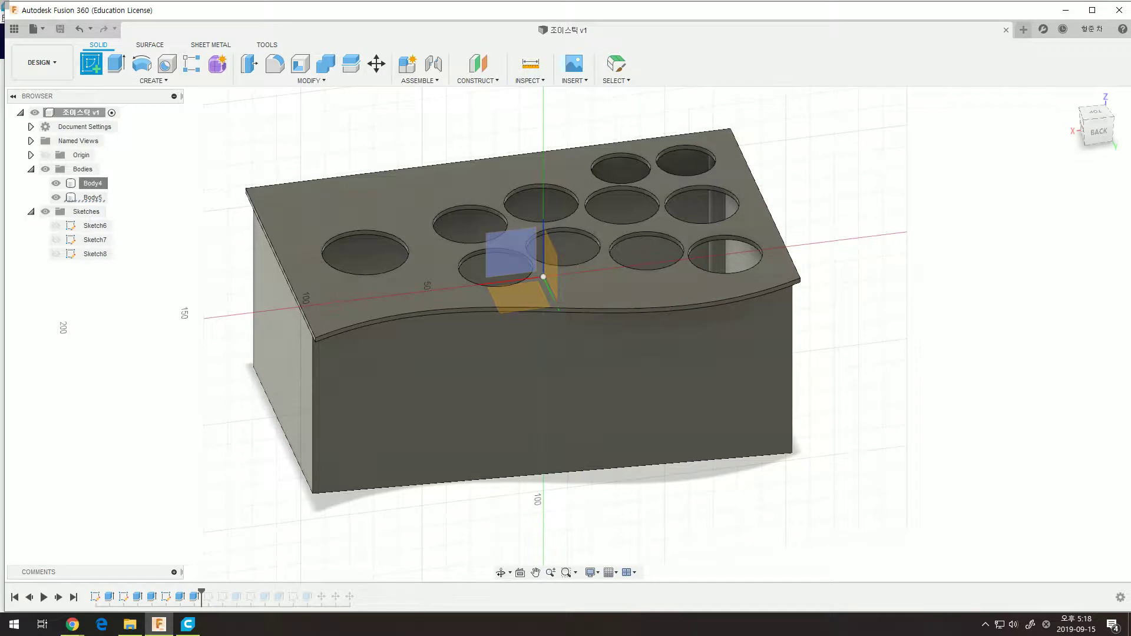
pyautogui.click(616, 63)
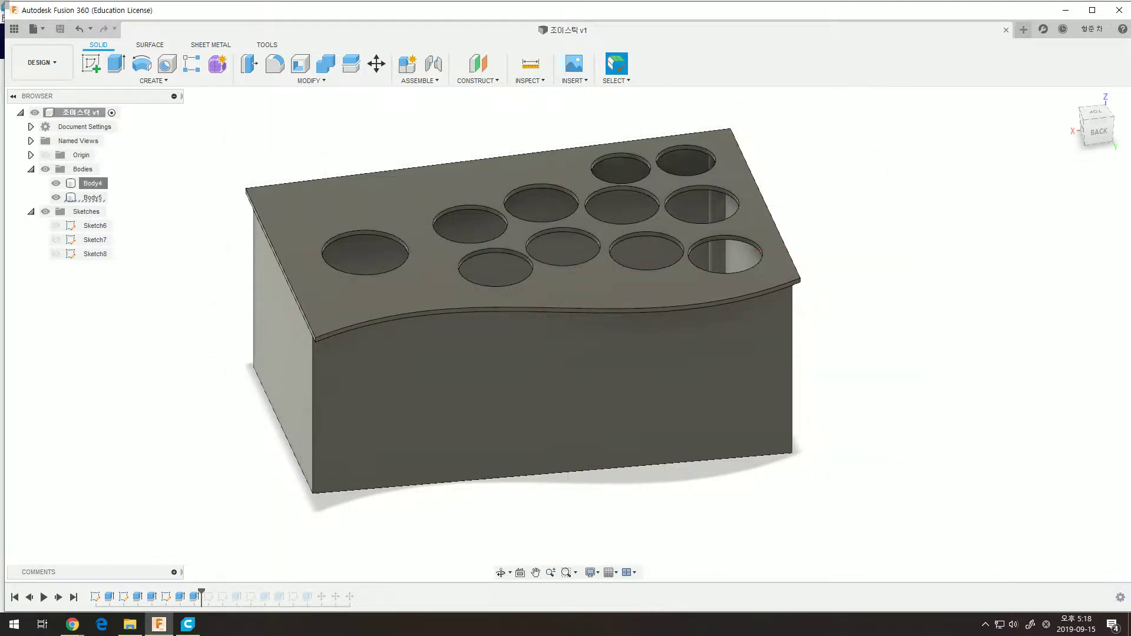
# Open the Save As STL settings for Body4, the top plate with the round holes.
pyautogui.rightClick(99, 183)
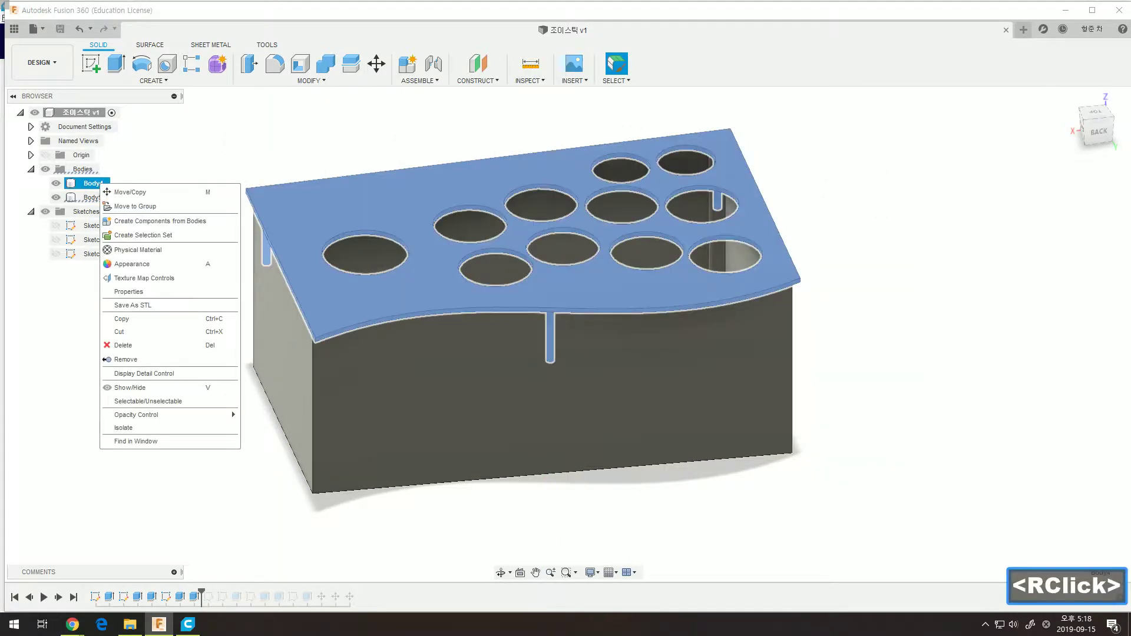
pyautogui.click(133, 305)
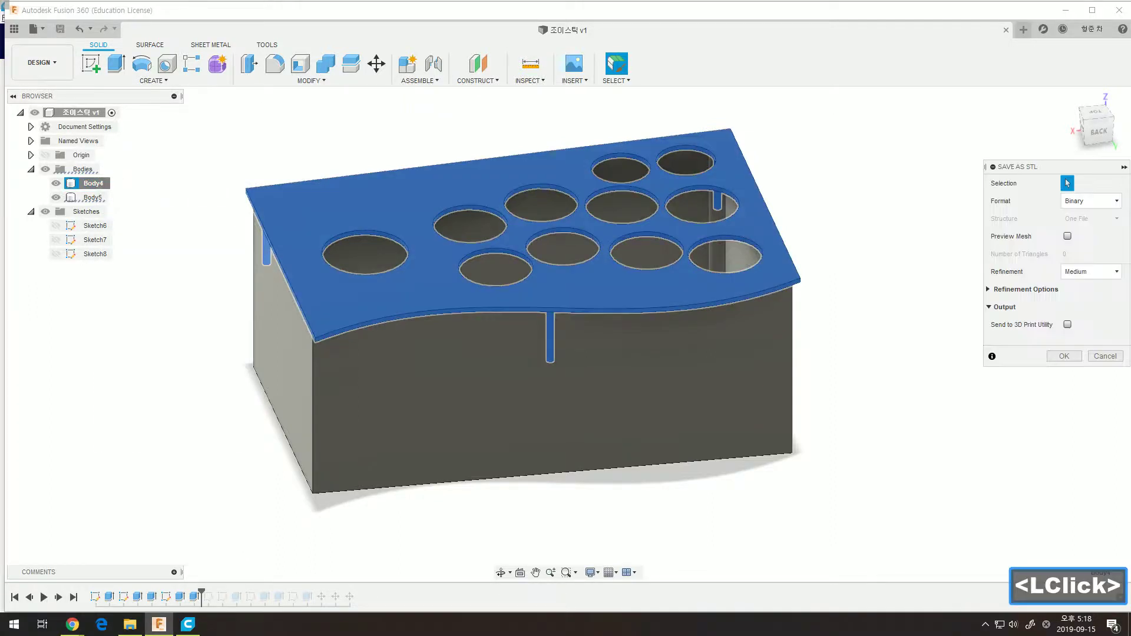
pyautogui.moveTo(992, 356)
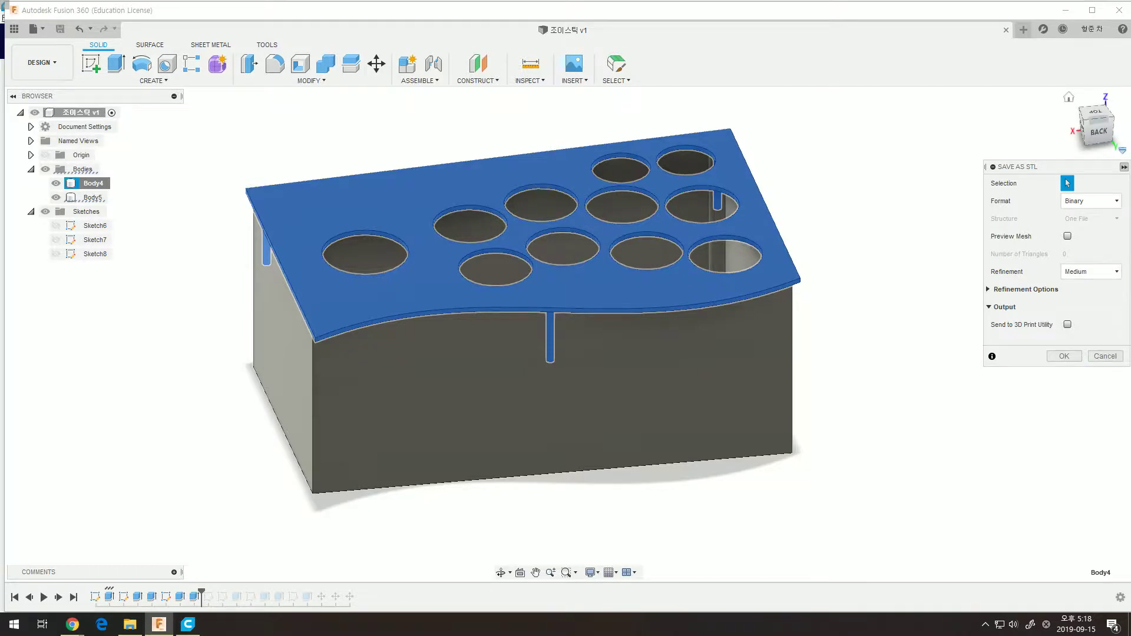
pyautogui.click(1124, 168)
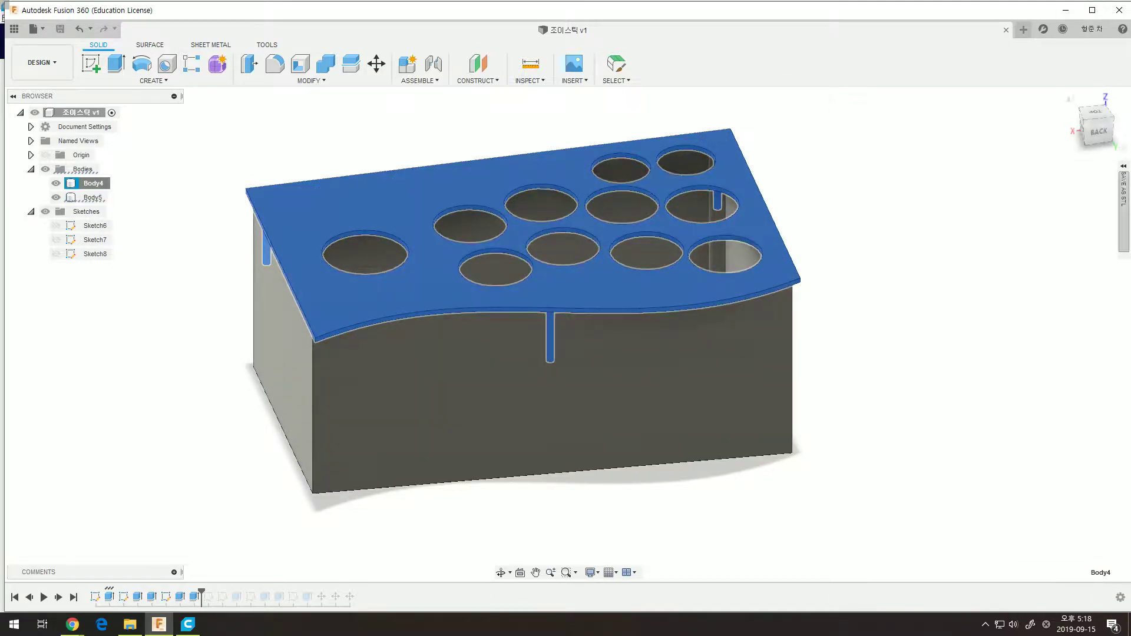
pyautogui.click(1124, 206)
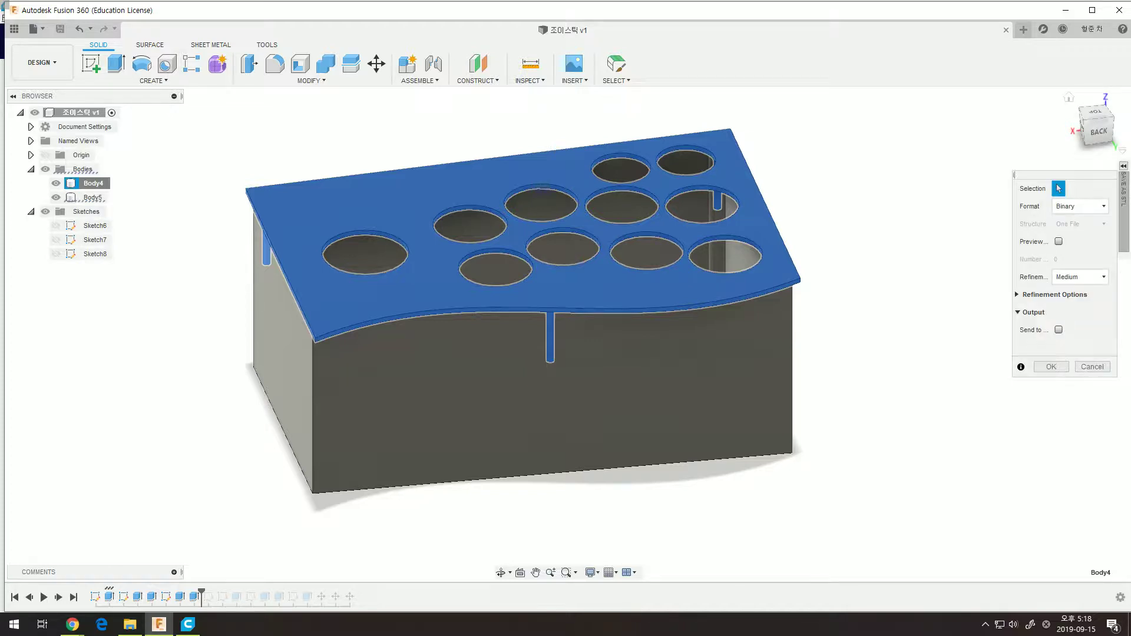
pyautogui.click(1124, 166)
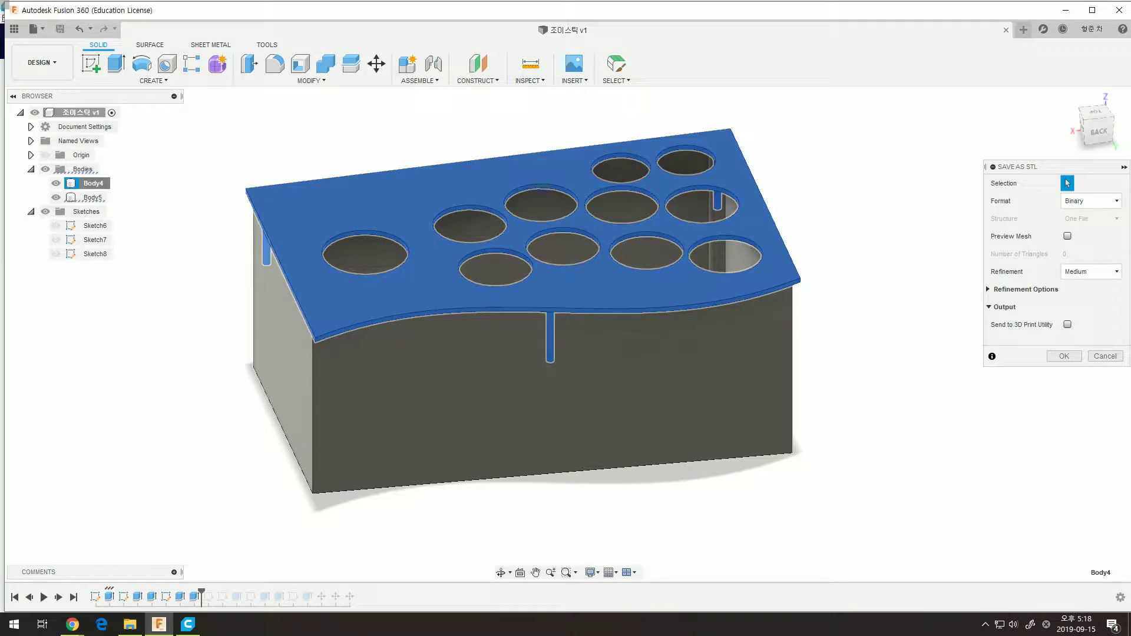
# Try the option that sends the STL to the Cura print utility, and leave it switched off.
pyautogui.click(1068, 324)
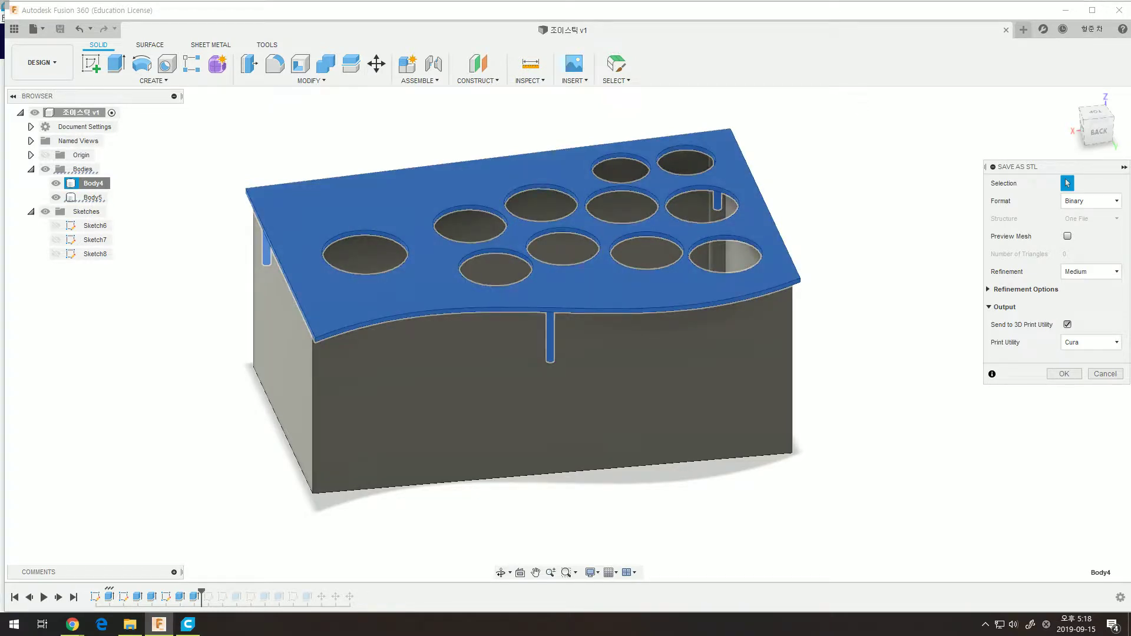
pyautogui.click(1091, 342)
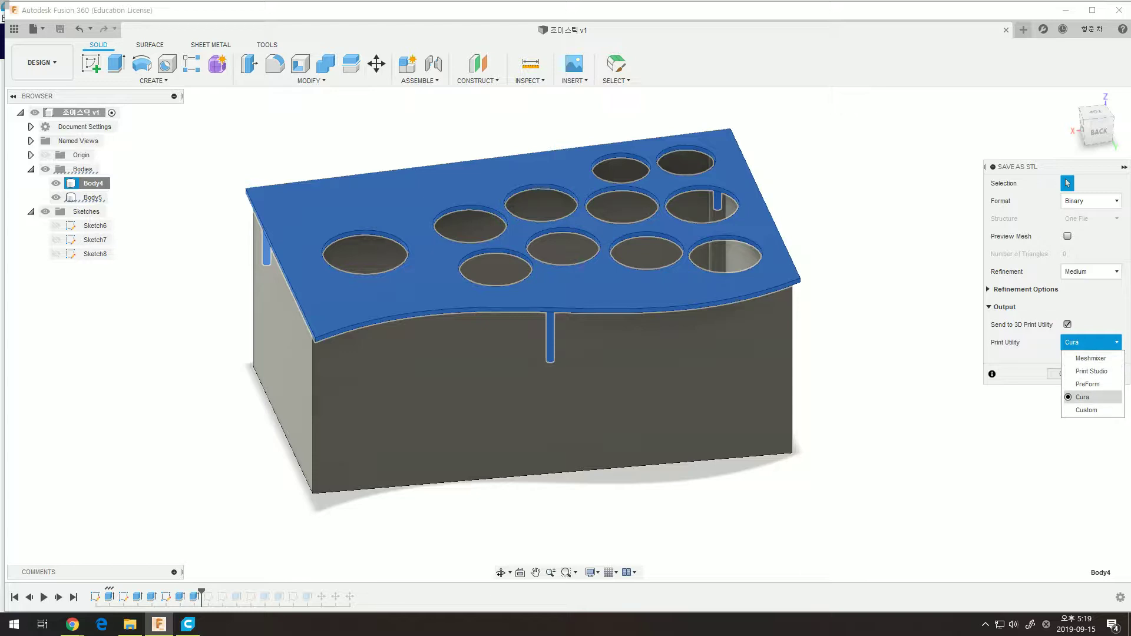
pyautogui.click(1090, 397)
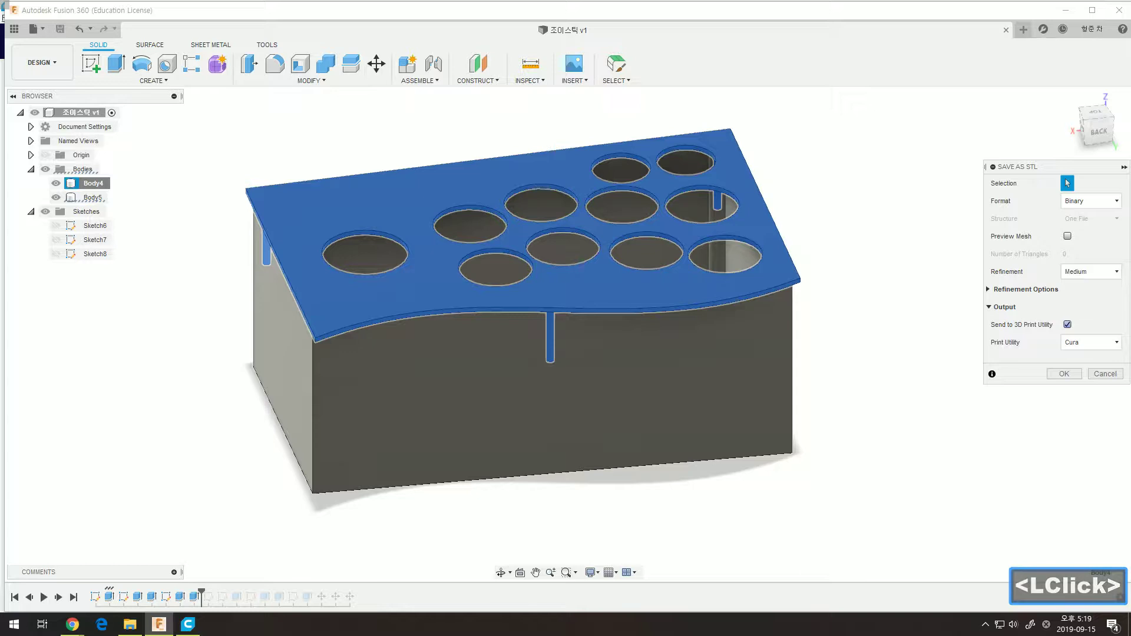
pyautogui.click(1068, 325)
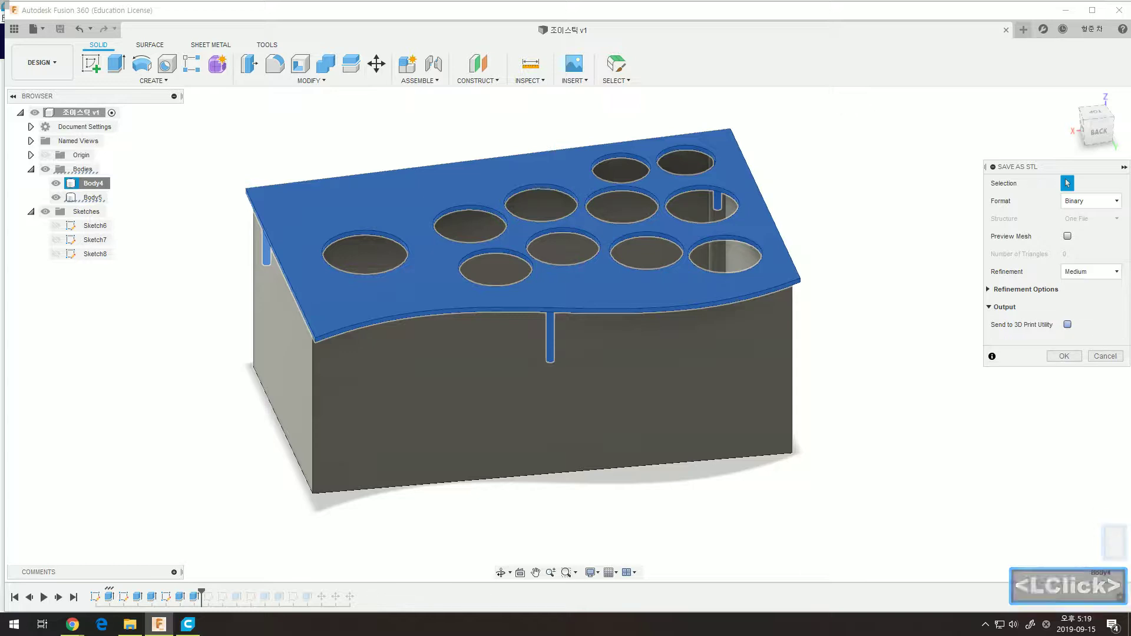
pyautogui.click(1068, 325)
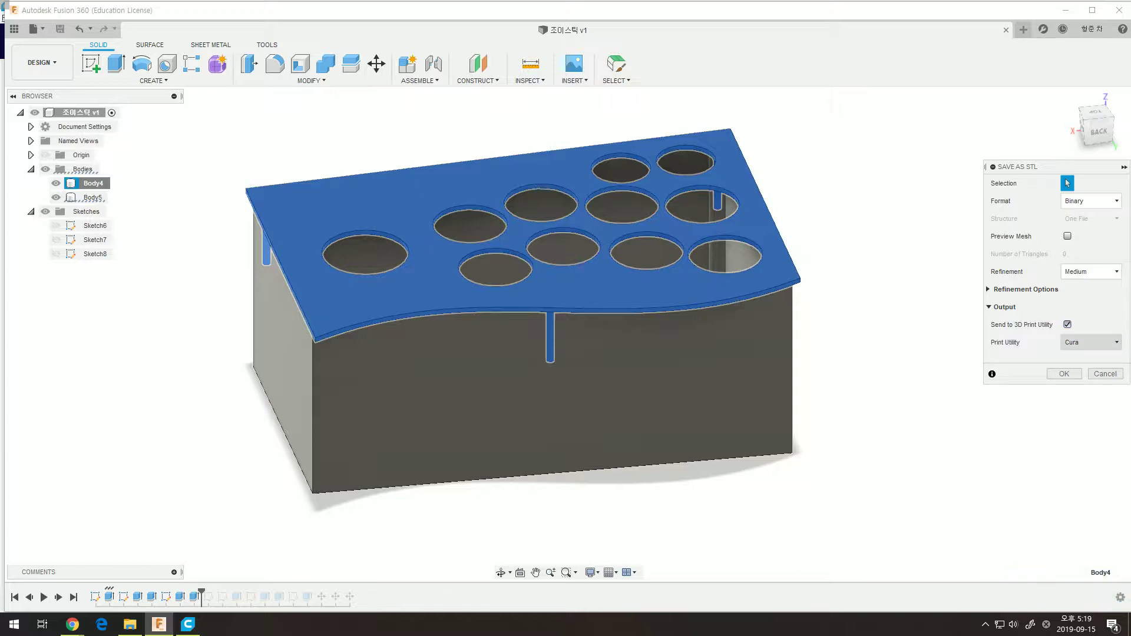
pyautogui.click(1067, 325)
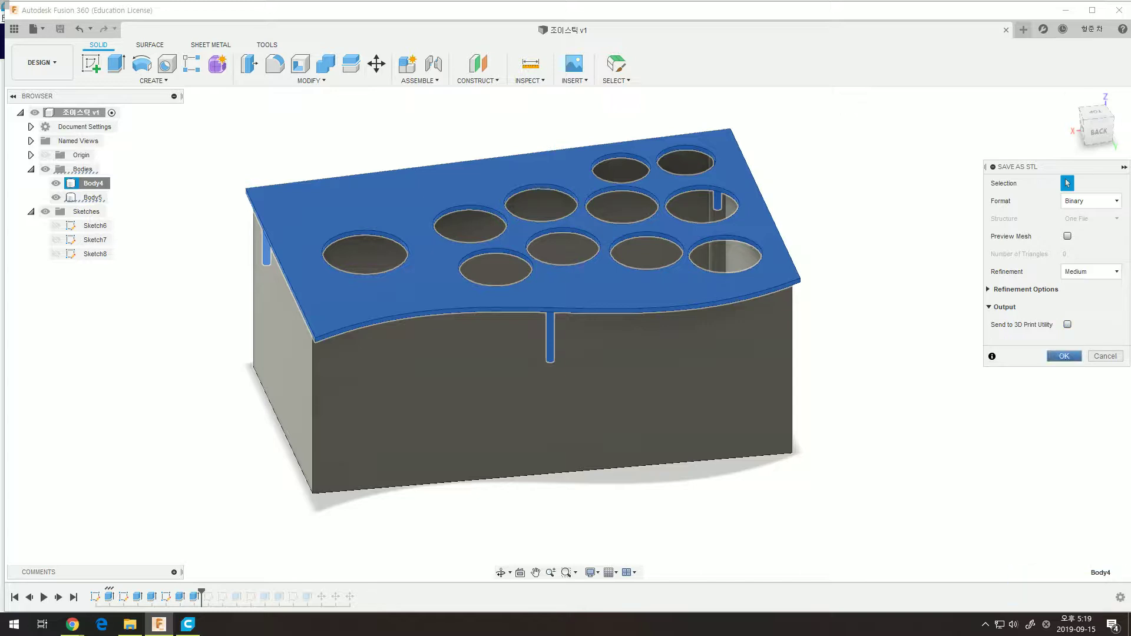
# Save Body4's STL to the Desktop as joystick upper, replacing the existing file.
pyautogui.click(1063, 355)
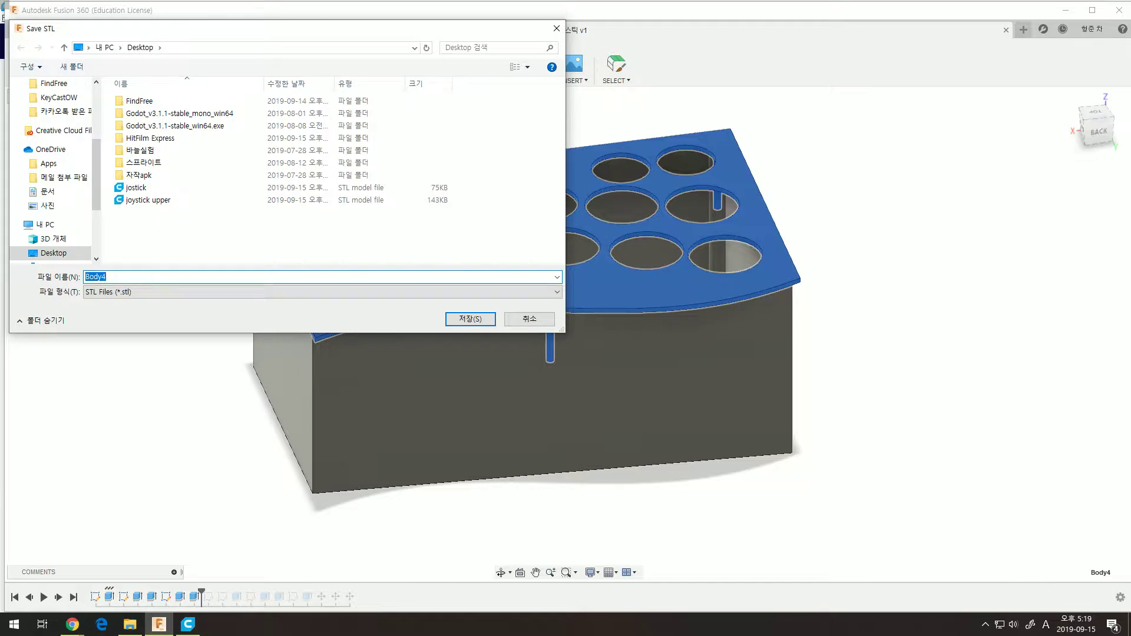
pyautogui.click(147, 199)
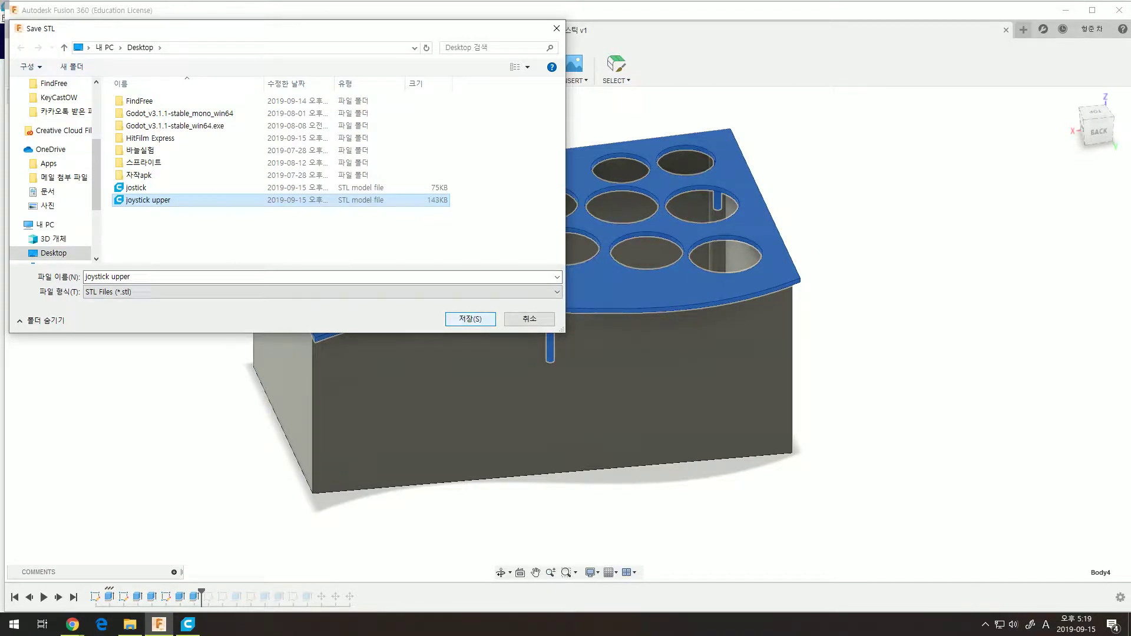
pyautogui.click(470, 318)
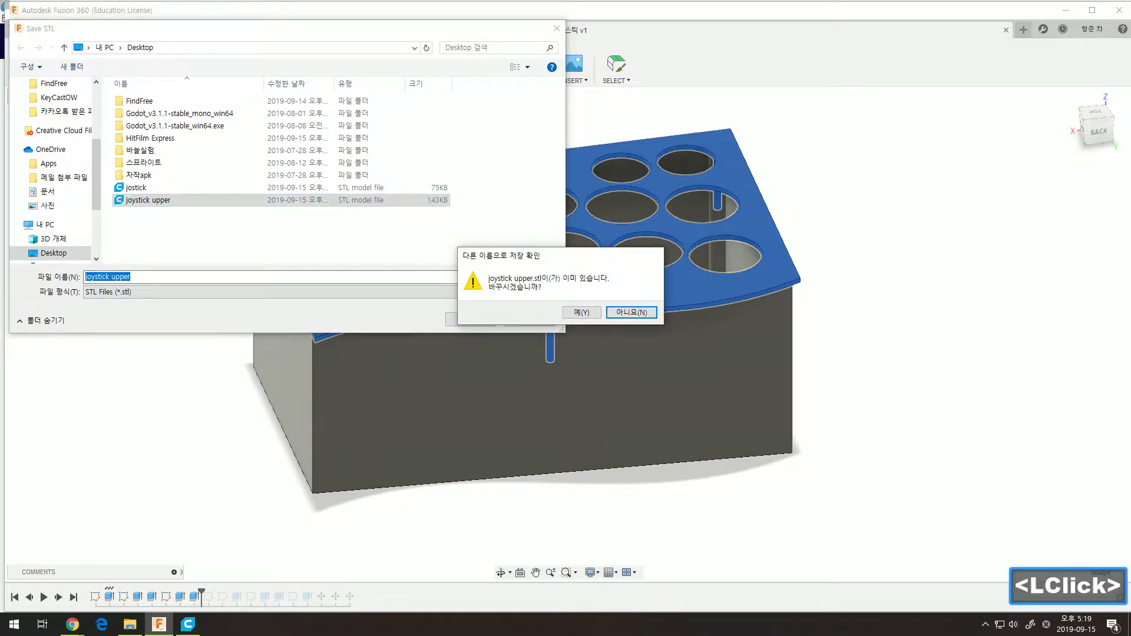
pyautogui.doubleClick(581, 313)
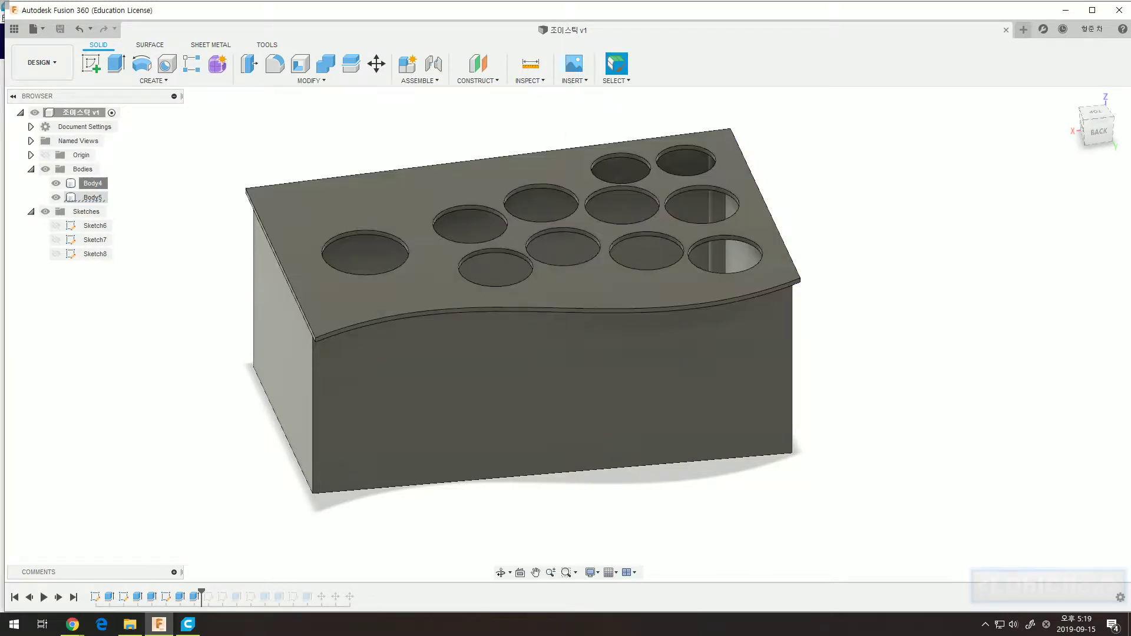
# Export Body5, the box below the plate, as an STL named jostick on the Desktop, replacing the existing file.
pyautogui.click(94, 197)
pyautogui.rightClick(93, 198)
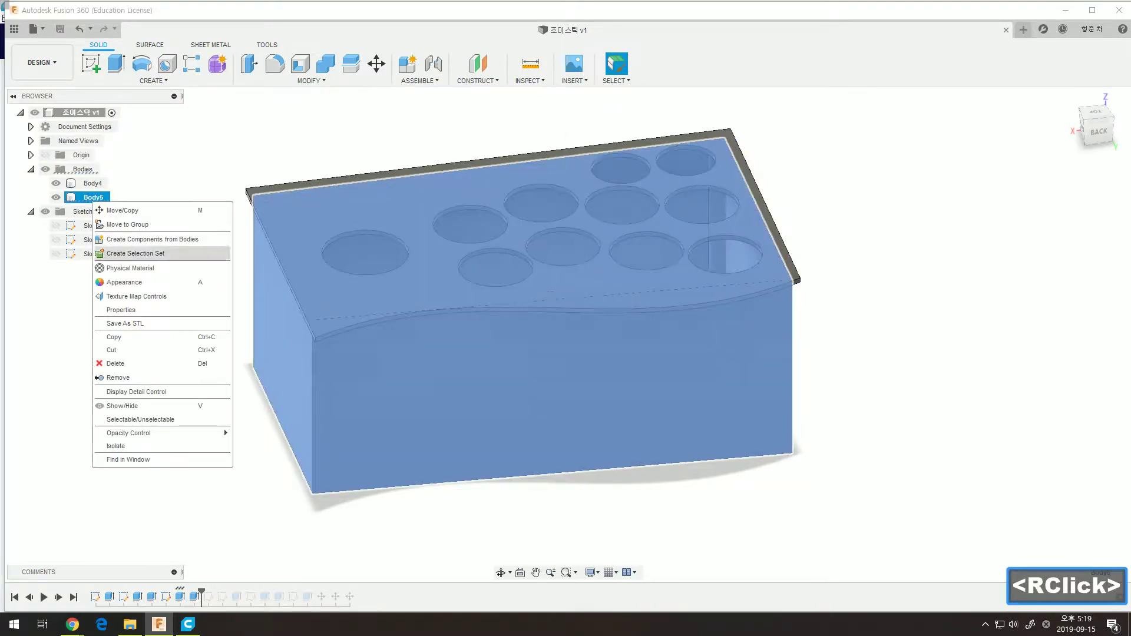
pyautogui.click(125, 324)
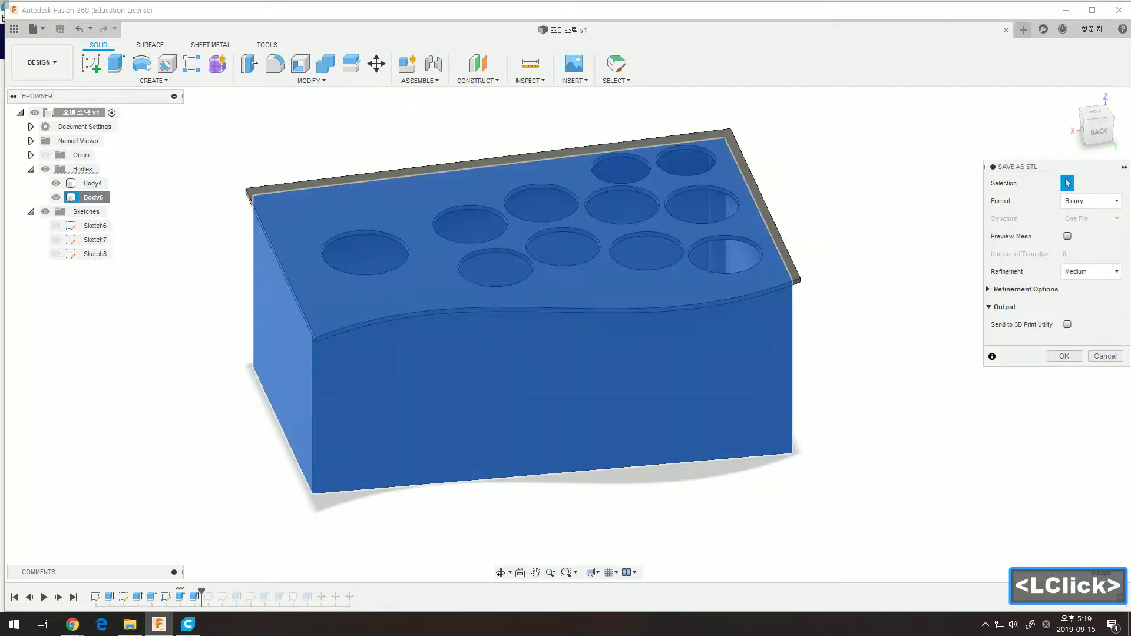
pyautogui.click(1064, 356)
pyautogui.click(136, 187)
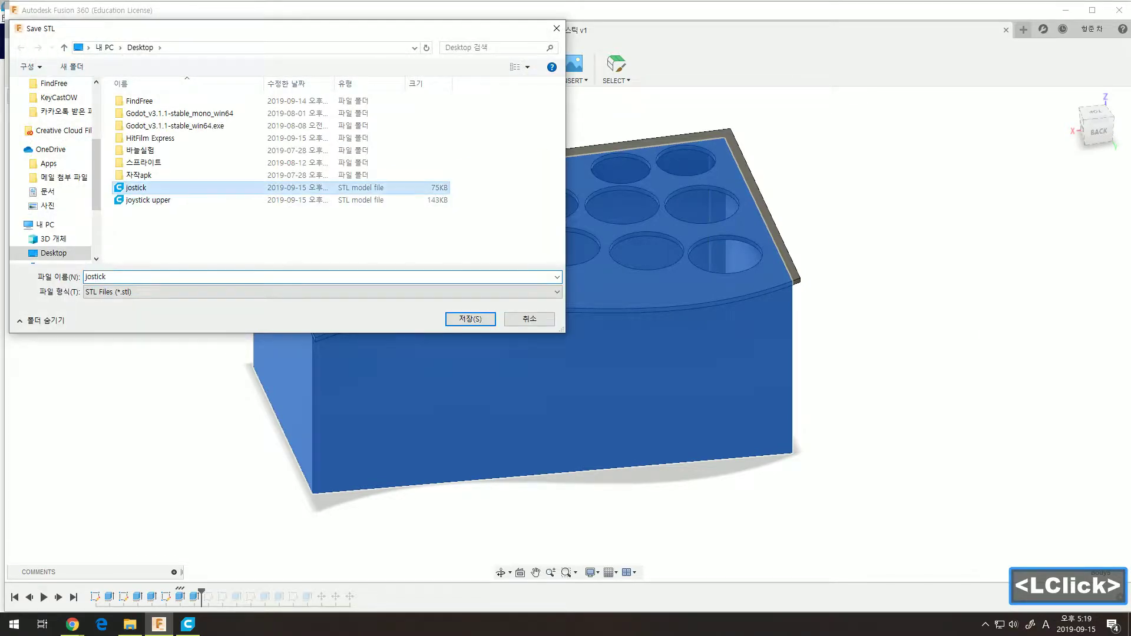
pyautogui.click(470, 319)
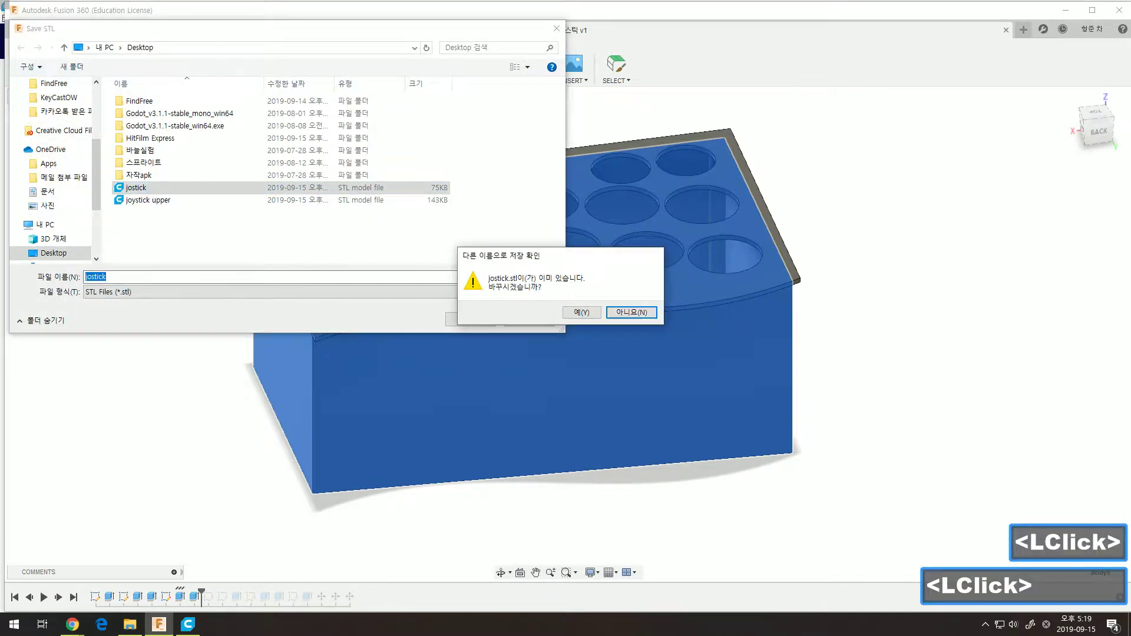
pyautogui.click(576, 313)
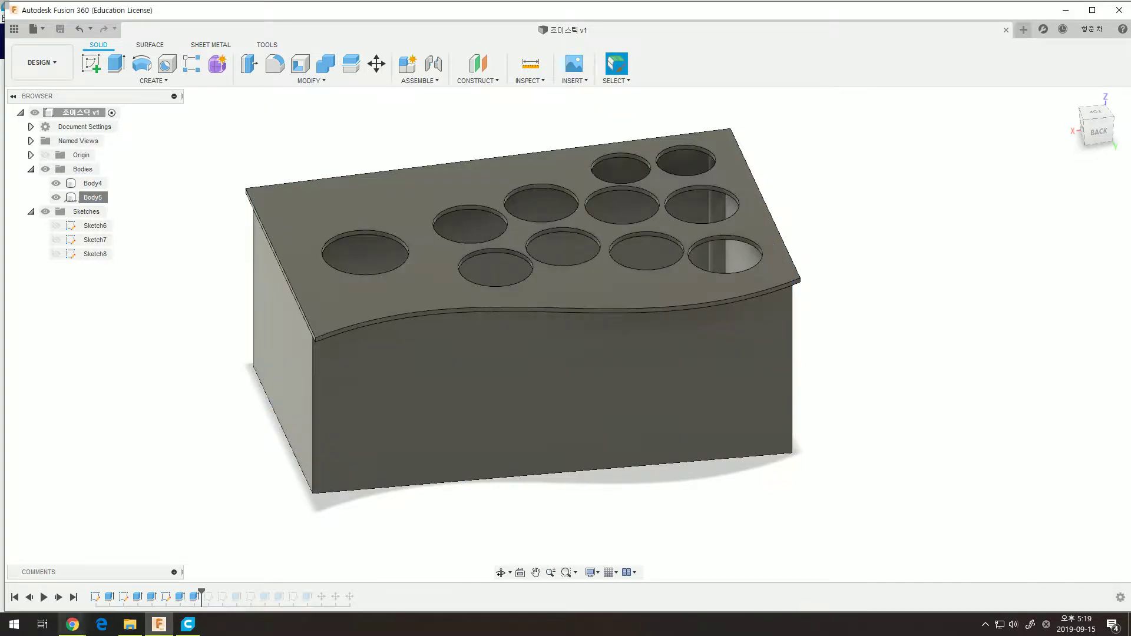
# Switch to Chrome, search for cura and open the Ultimaker Cura software page, agreeing to its cookie preferences.
pyautogui.moveTo(72, 624)
pyautogui.click(187, 572)
pyautogui.click(300, 92)
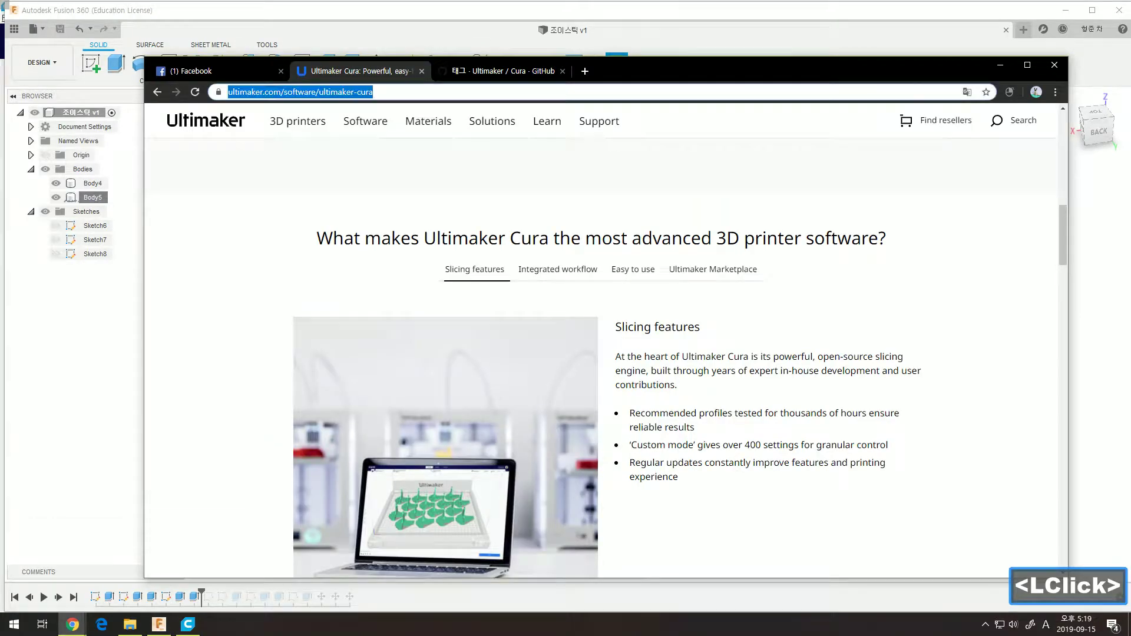
pyautogui.write('cura')
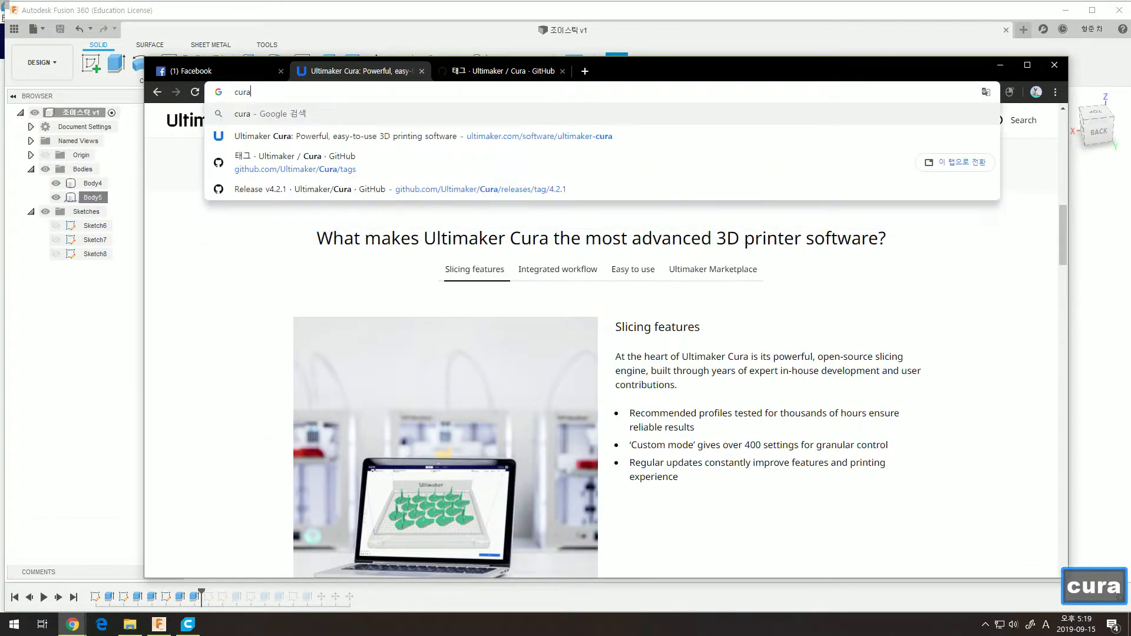
pyautogui.press('Return')
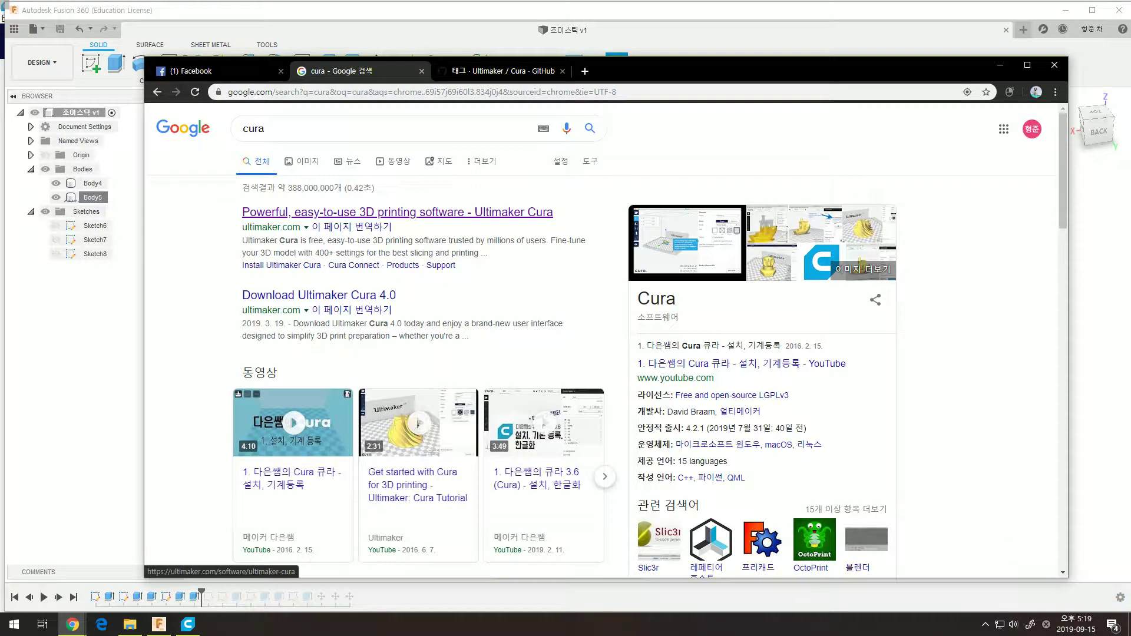
pyautogui.click(398, 212)
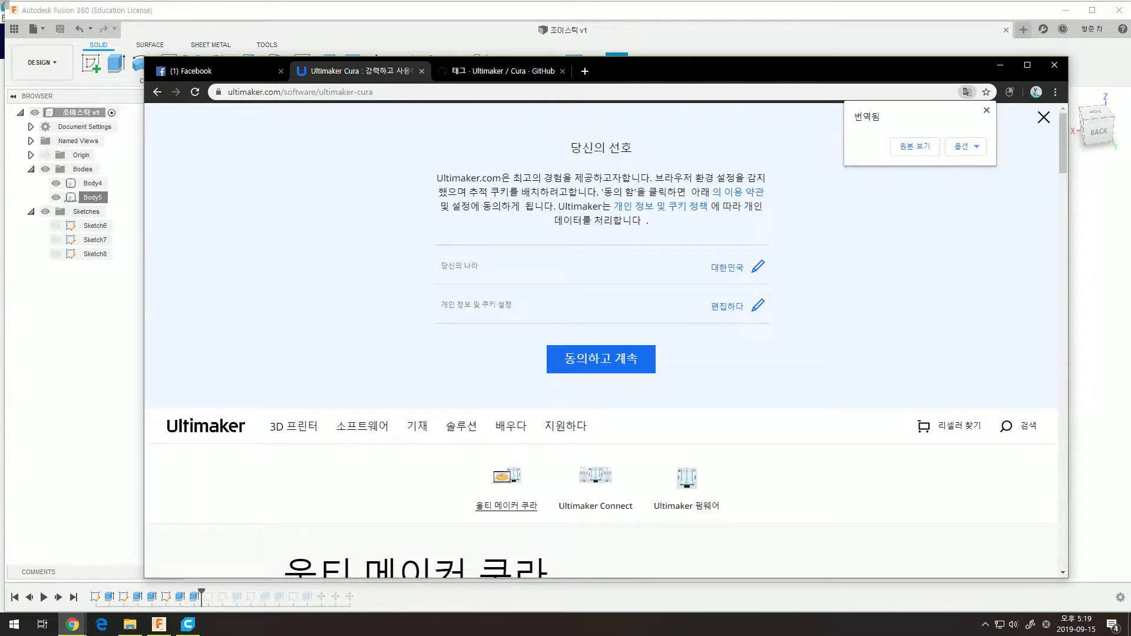
pyautogui.click(601, 358)
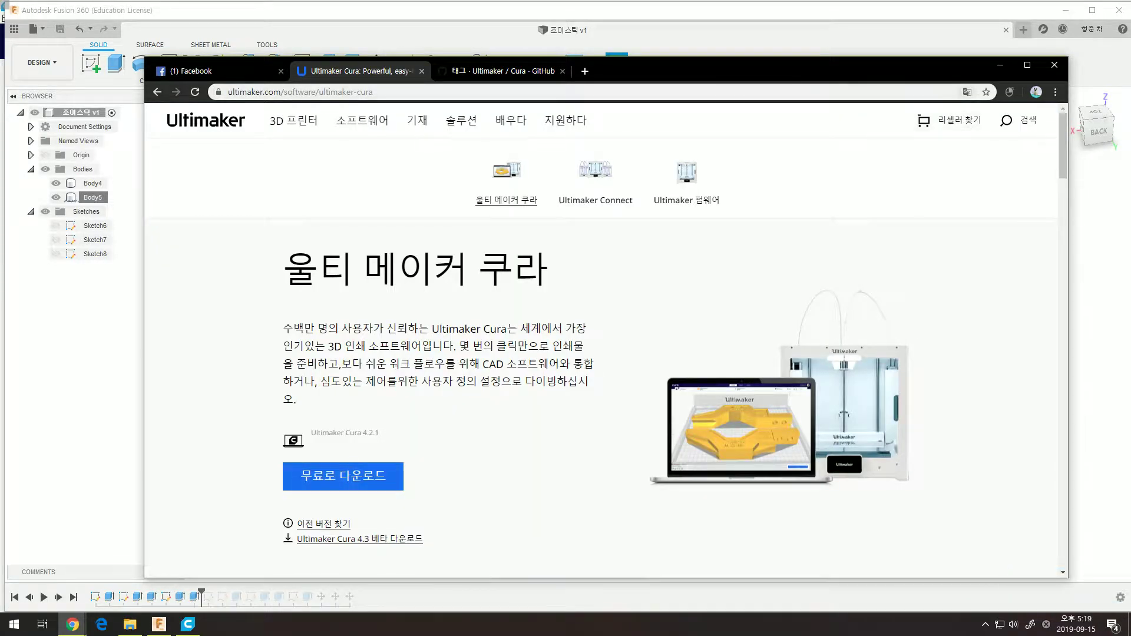
# Change the translation shown for the Ultimaker Cura web page through the browser's translation options.
pyautogui.click(966, 92)
pyautogui.click(923, 147)
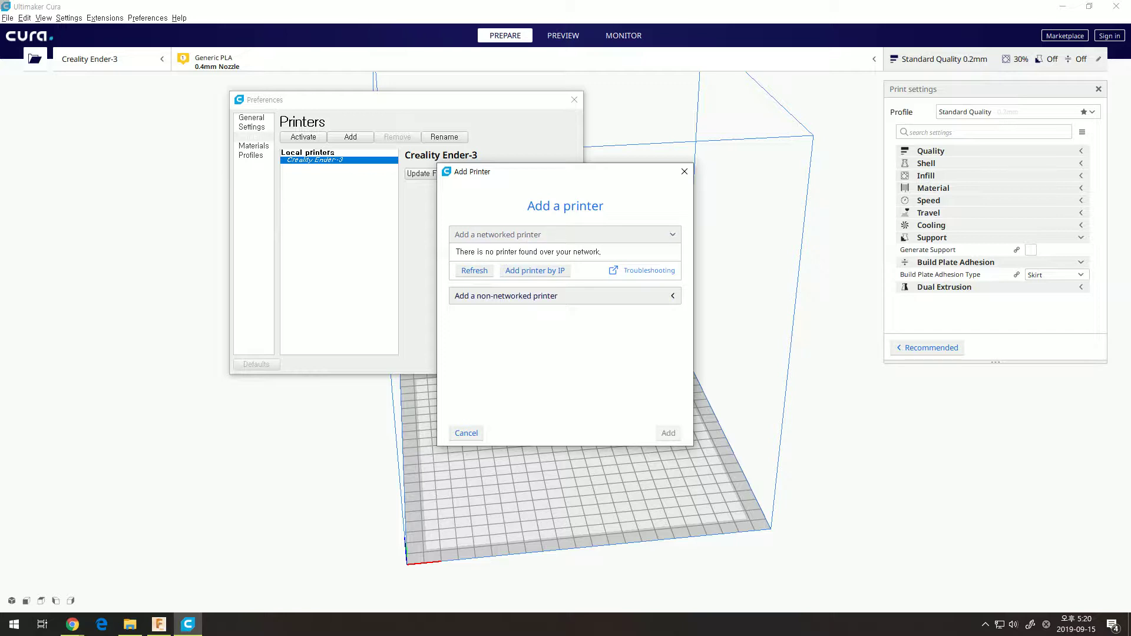
# Switch to Ultimaker Cura, add a non-networked Creality3D Creality Ender-3 with its default machine settings, and close the preferences.
pyautogui.click(507, 295)
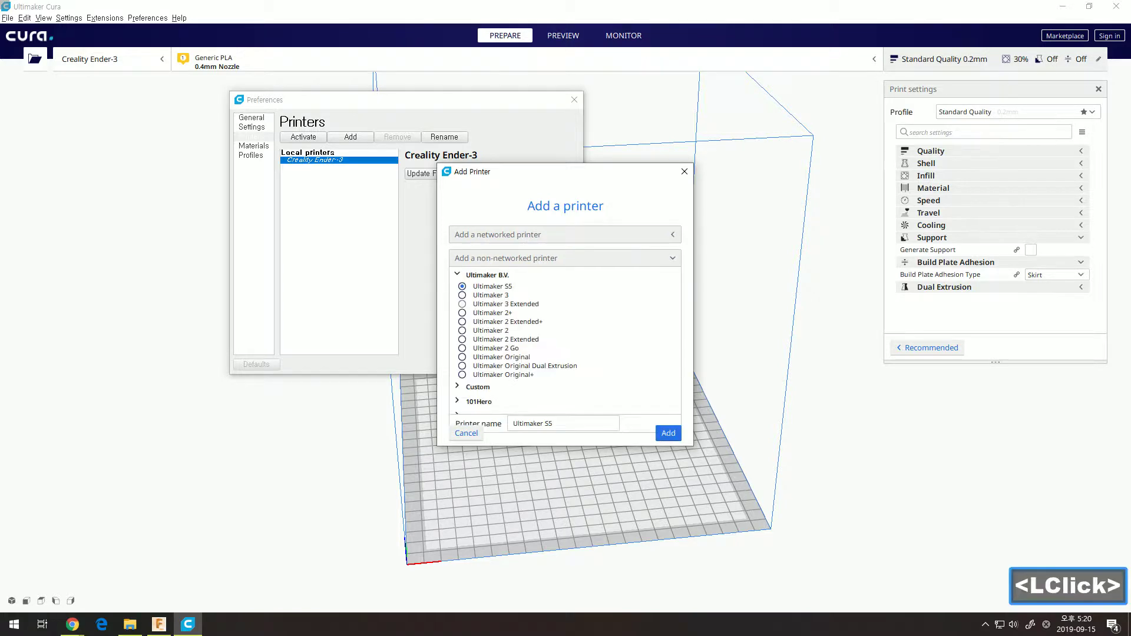
pyautogui.scroll(-2, 565, 339)
pyautogui.scroll(-5, 564, 339)
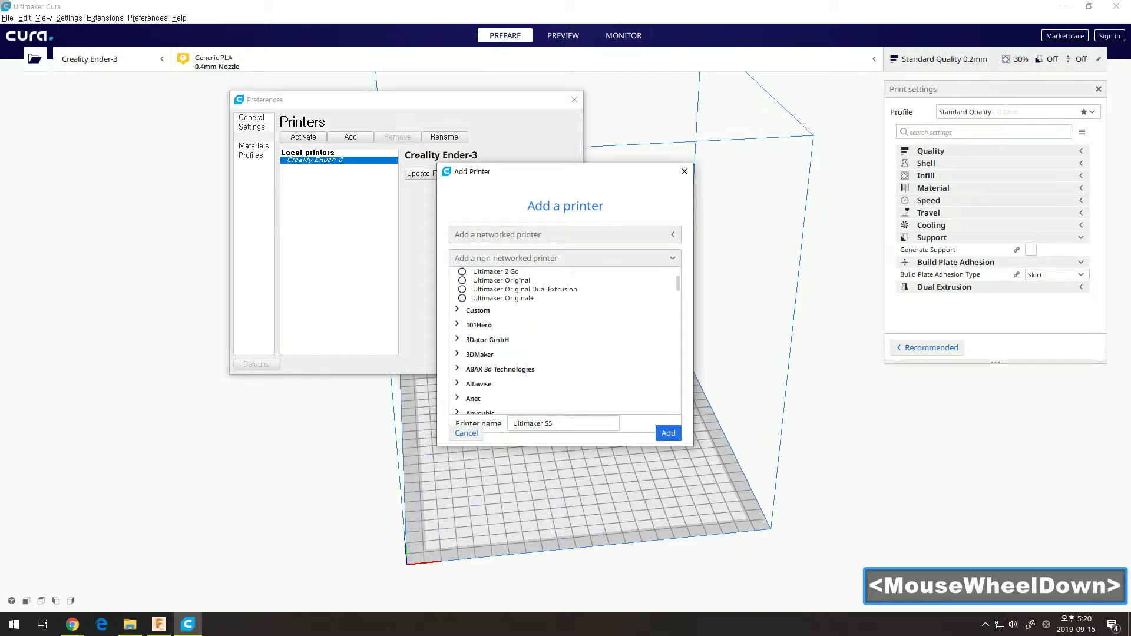
pyautogui.scroll(-2, 564, 338)
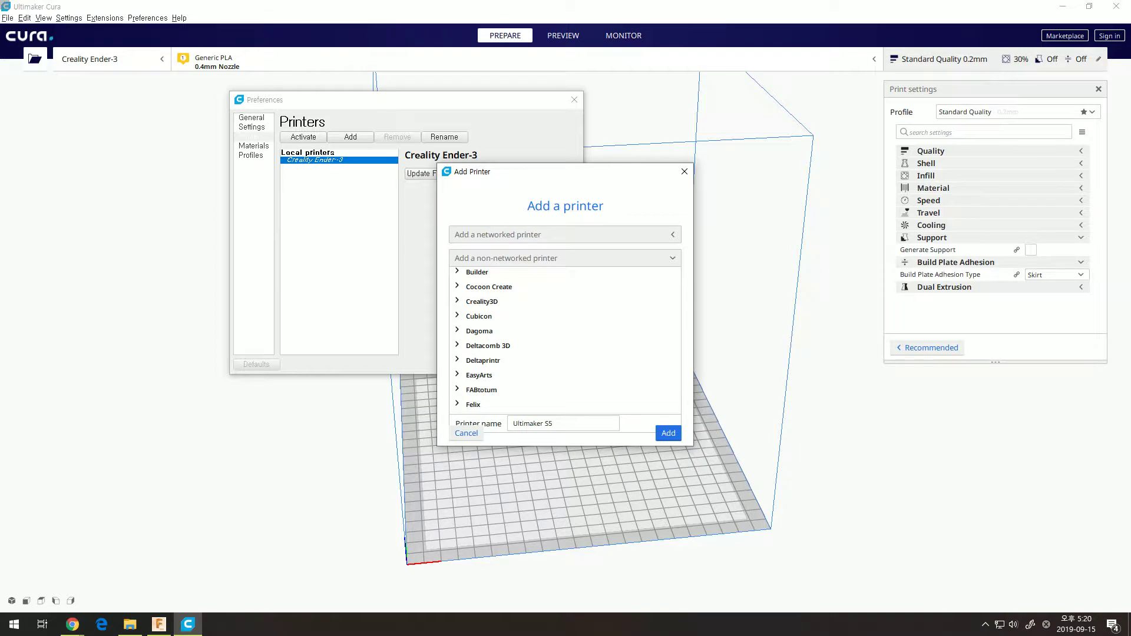
pyautogui.click(481, 301)
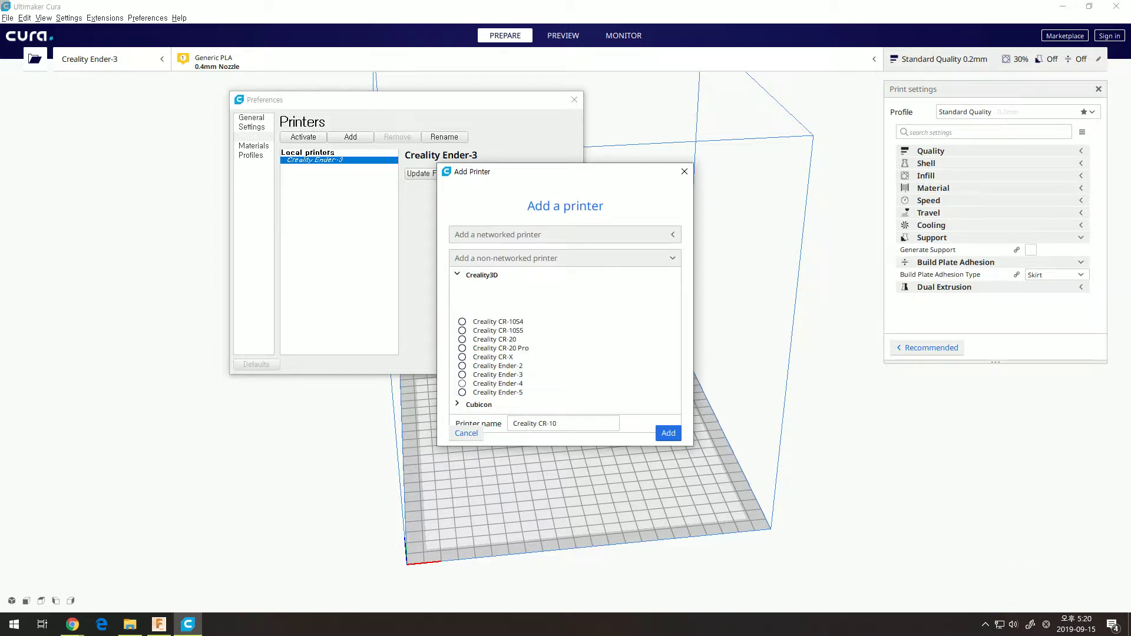
pyautogui.click(462, 375)
pyautogui.click(668, 433)
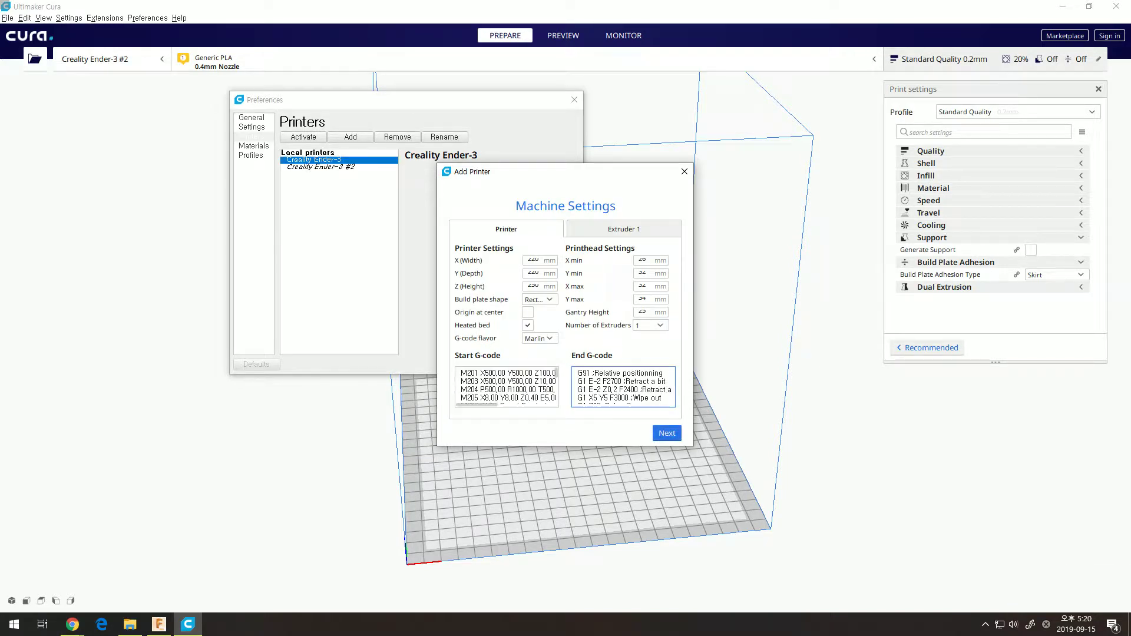
pyautogui.click(667, 433)
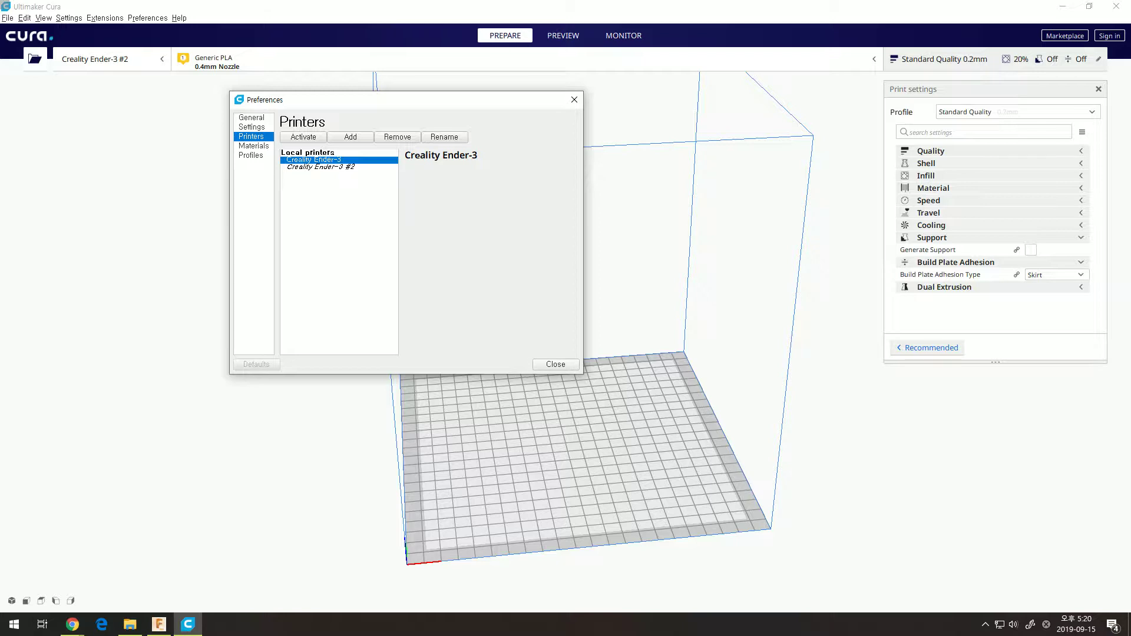
pyautogui.click(556, 364)
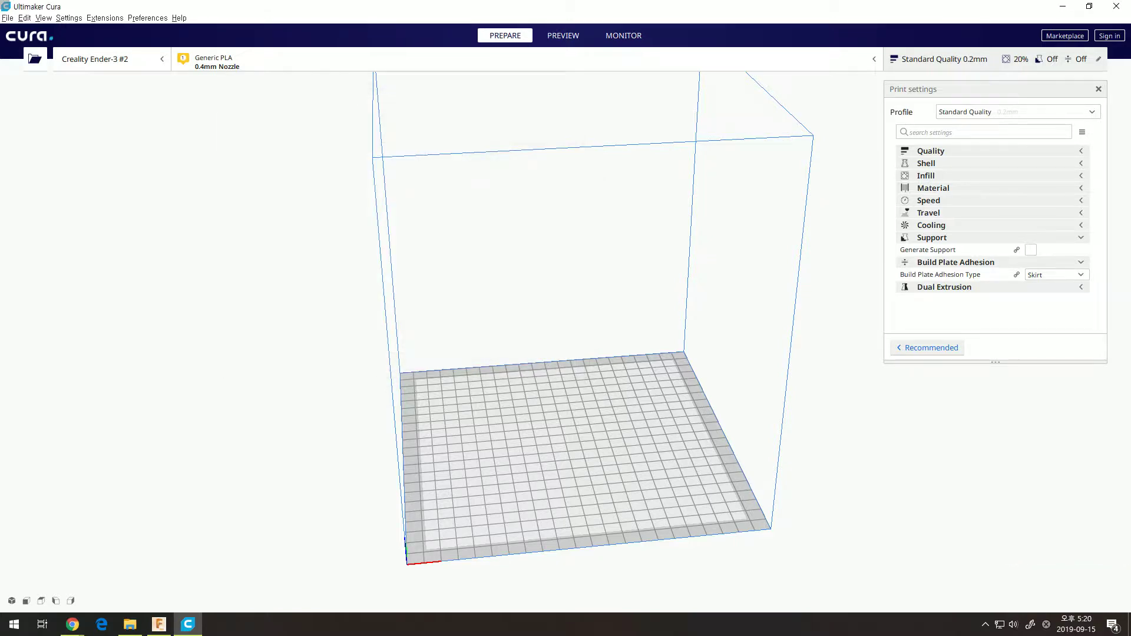
# Switch the print settings to the recommended mode and close them.
pyautogui.moveTo(588, 394); pyautogui.dragTo(586, 386, button='middle')
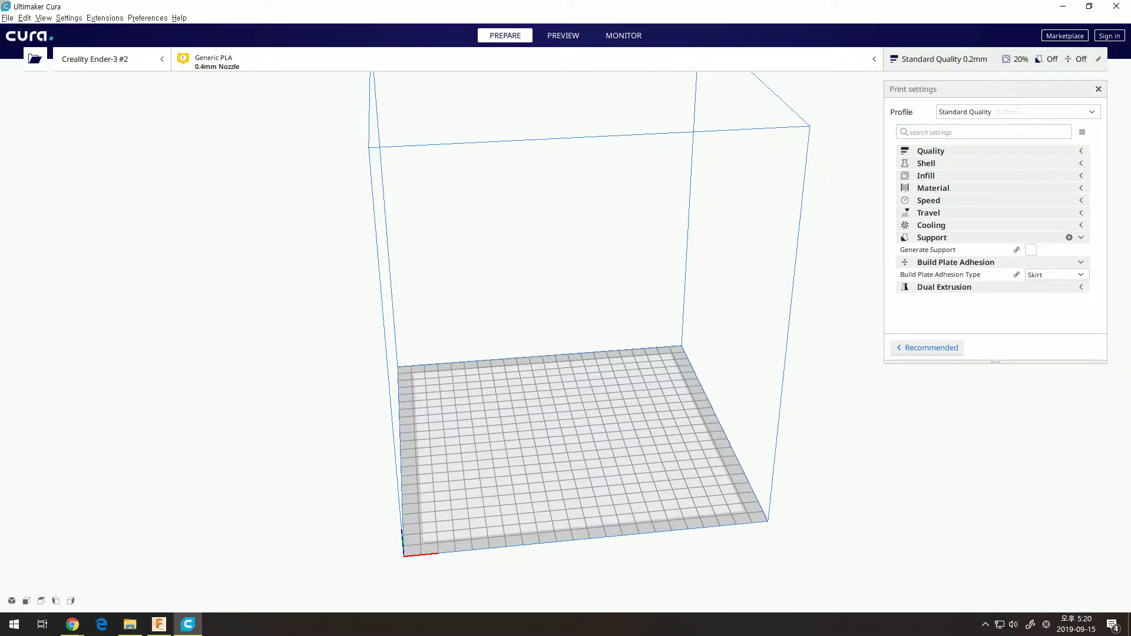
pyautogui.click(927, 348)
pyautogui.click(1098, 89)
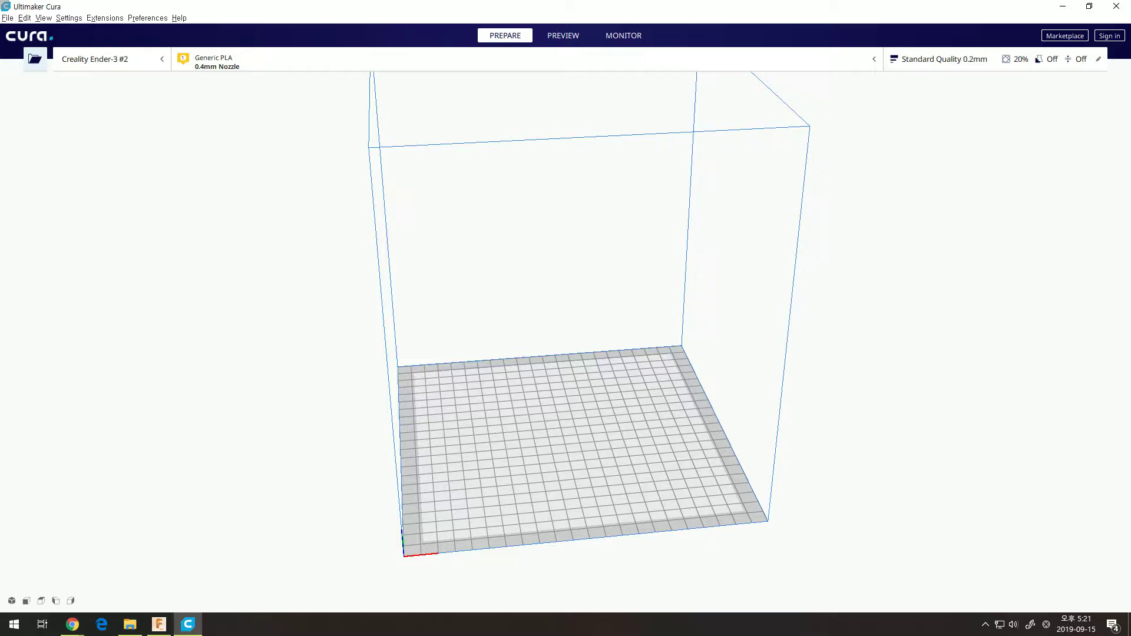
# Load the joystick upper STL from the Desktop onto the build plate.
pyautogui.click(34, 59)
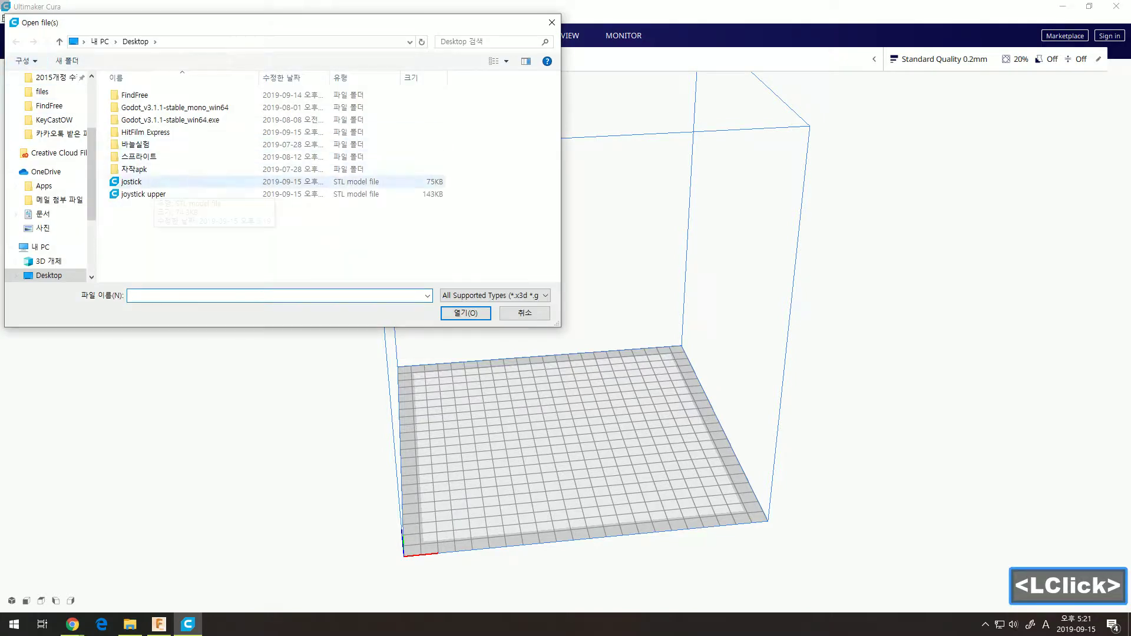
pyautogui.doubleClick(143, 194)
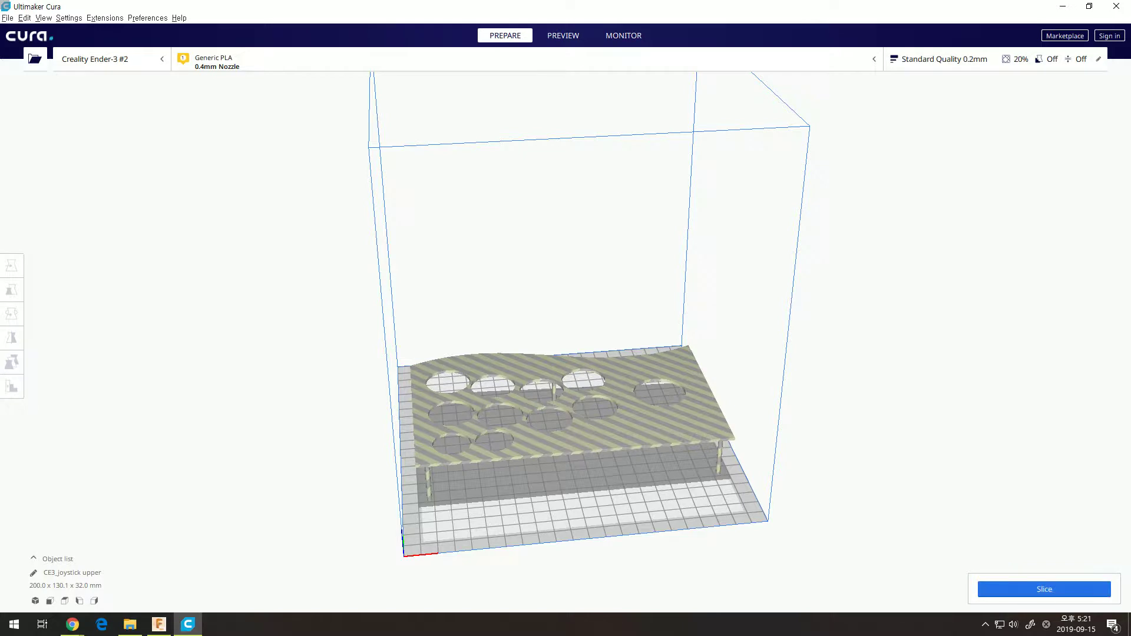
pyautogui.click(554, 412)
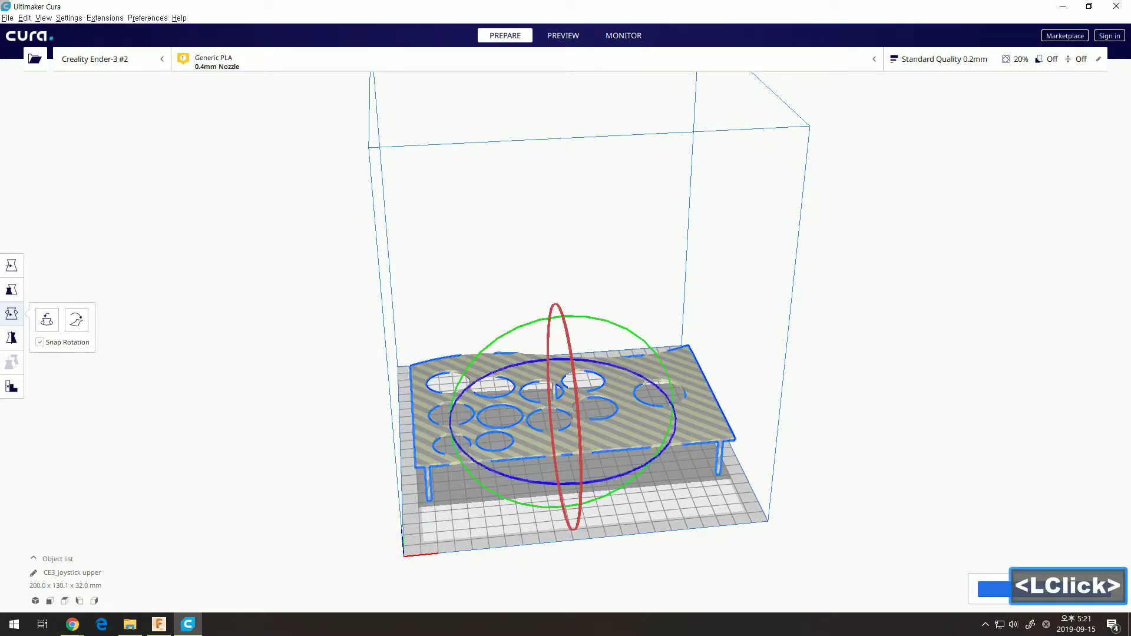
pyautogui.click(825, 354)
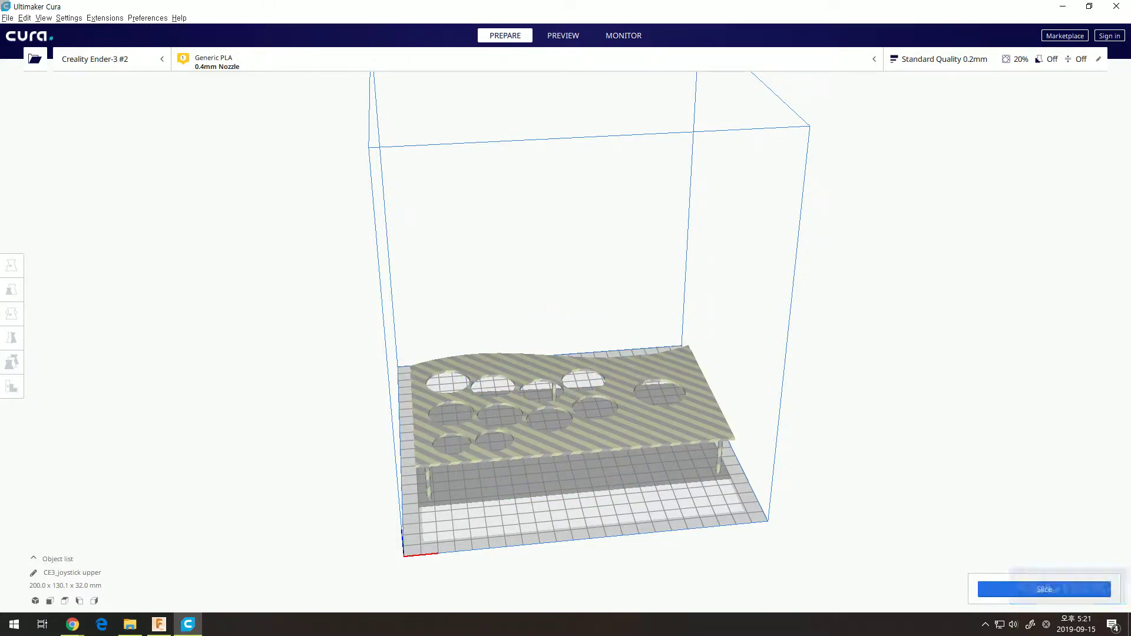
# Turn on support in the print settings for the plate standing on its thin legs.
pyautogui.moveTo(566, 353); pyautogui.dragTo(566, 299, button='middle')
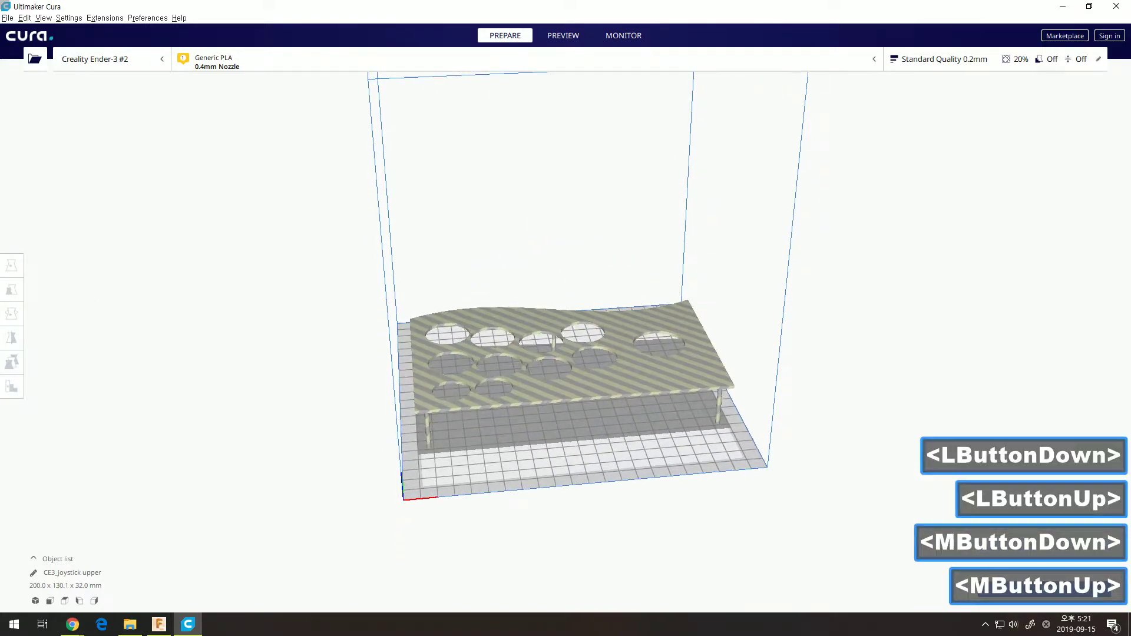
pyautogui.moveTo(566, 299); pyautogui.dragTo(585, 269, button='right')
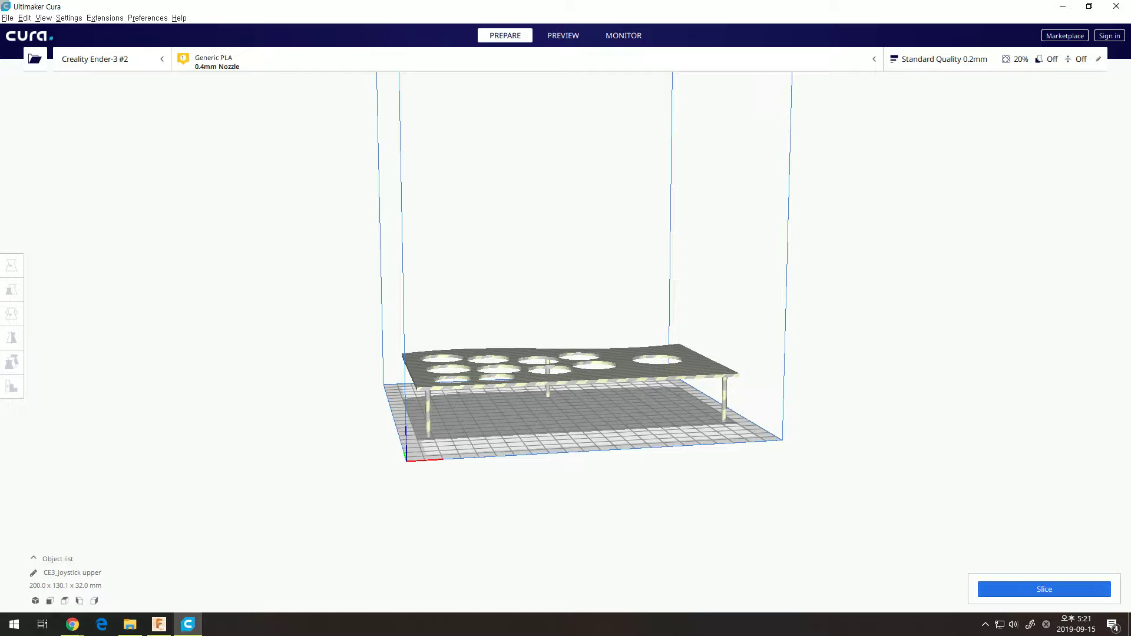
pyautogui.moveTo(565, 318); pyautogui.dragTo(574, 344, button='right')
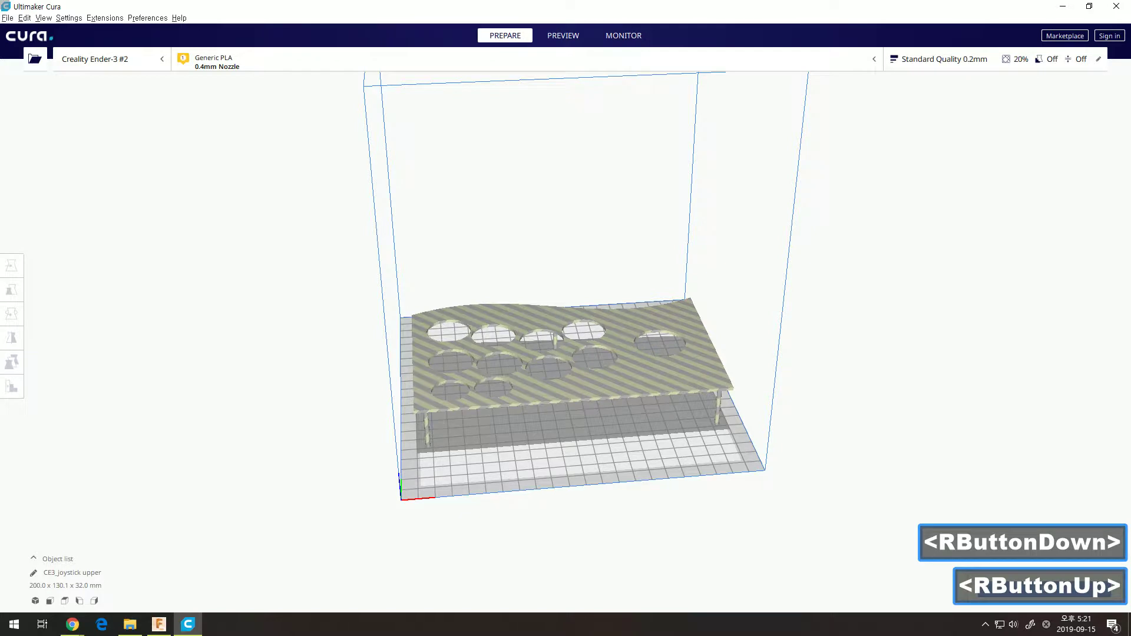
pyautogui.click(574, 344)
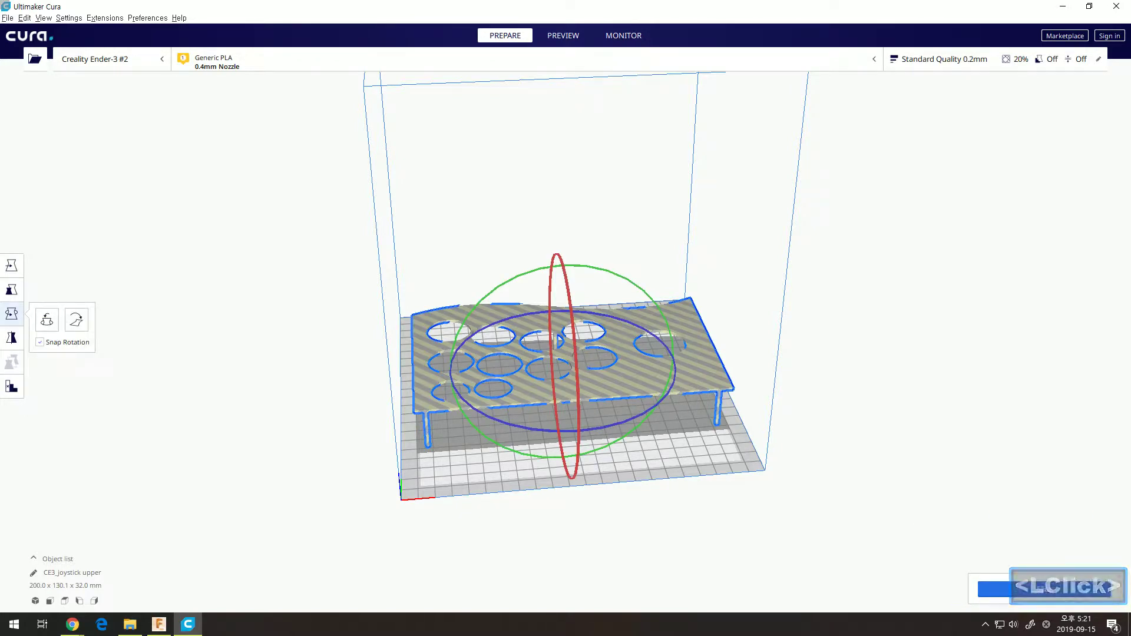
pyautogui.click(766, 265)
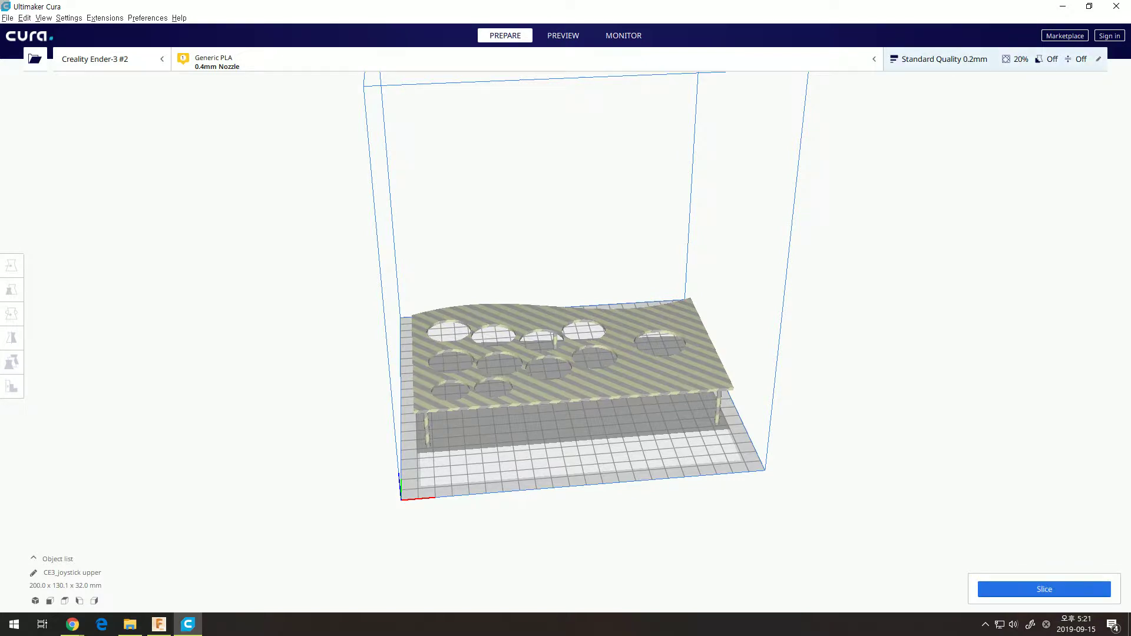
pyautogui.click(995, 59)
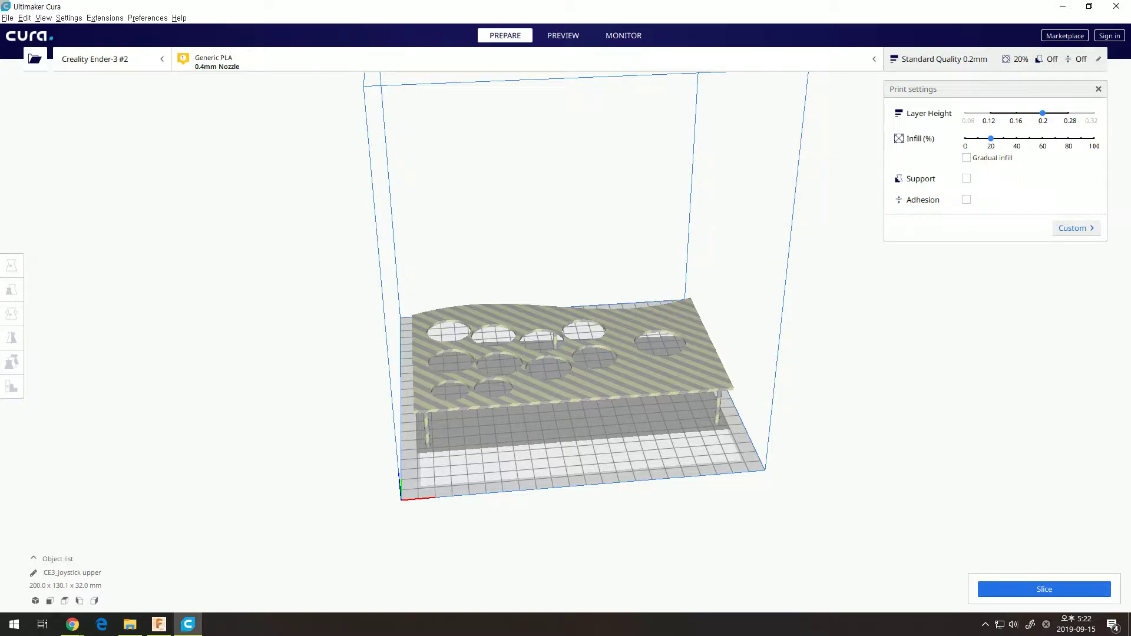
pyautogui.click(966, 178)
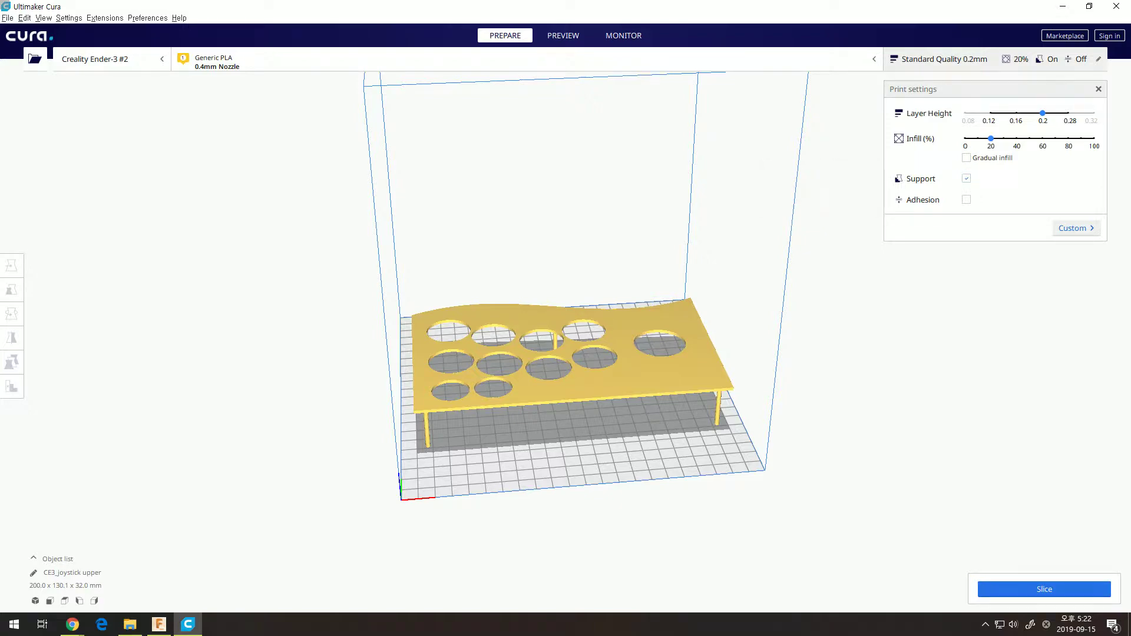
pyautogui.moveTo(568, 286)
pyautogui.mouseDown(button='right')
pyautogui.moveTo(588, 238)
pyautogui.moveTo(588, 286)
pyautogui.moveTo(577, 278)
pyautogui.mouseUp(button='right')
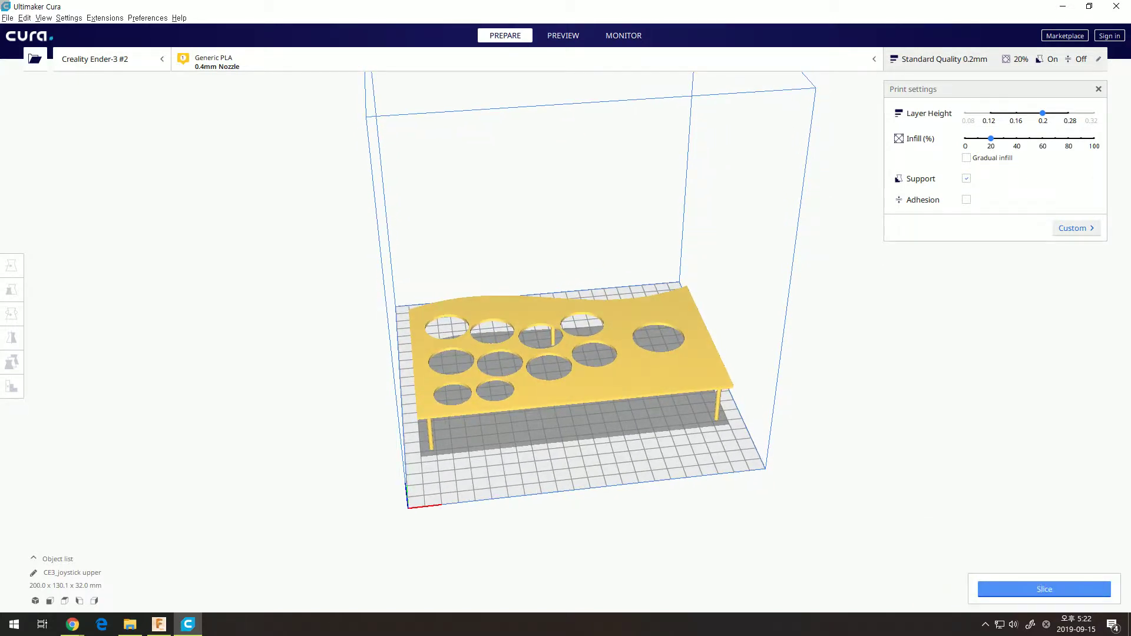
# Slice the supported plate and examine its layers in the preview, down to layer 111 and back up to the top.
pyautogui.click(1044, 589)
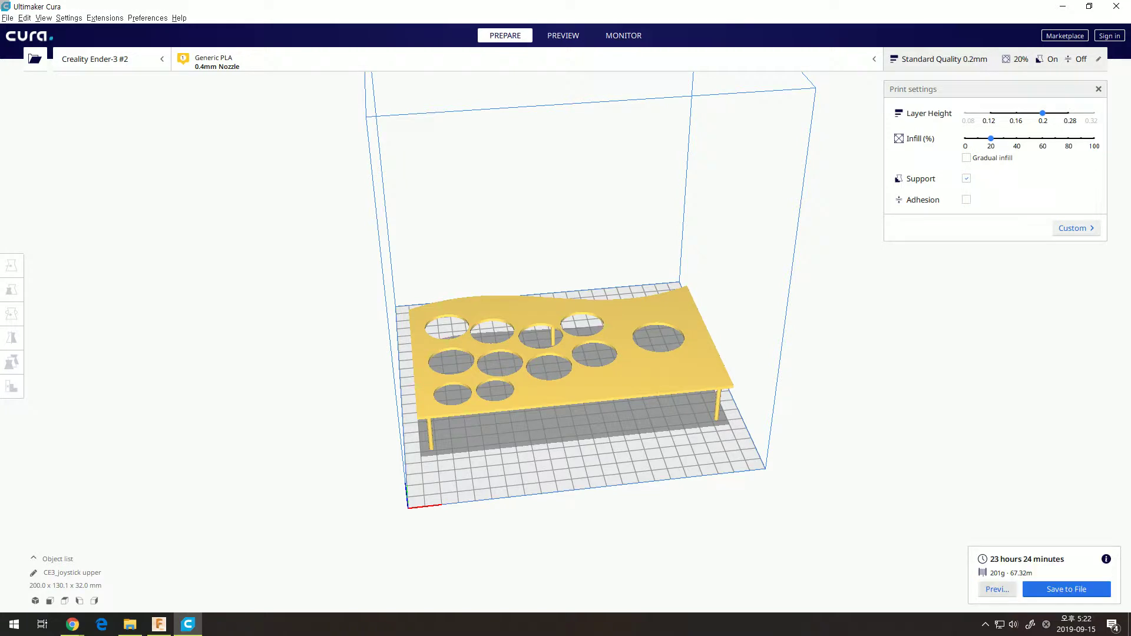
pyautogui.click(997, 589)
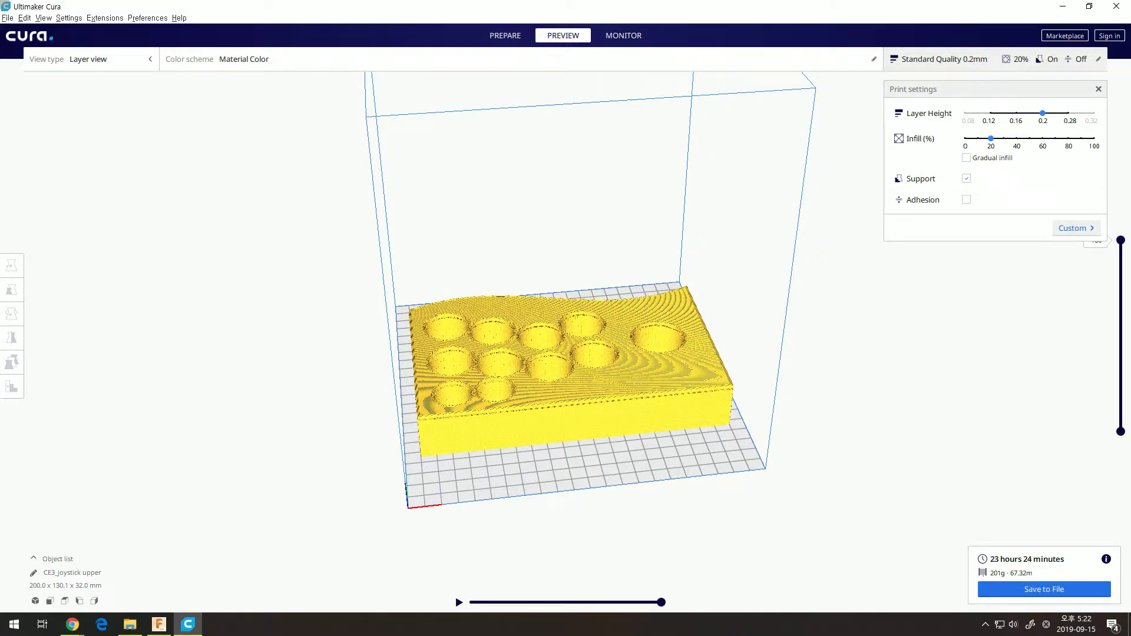
pyautogui.moveTo(565, 318); pyautogui.dragTo(597, 293, button='right')
pyautogui.moveTo(1120, 240); pyautogui.dragTo(1121, 295)
pyautogui.moveTo(766, 294); pyautogui.dragTo(766, 401, button='right')
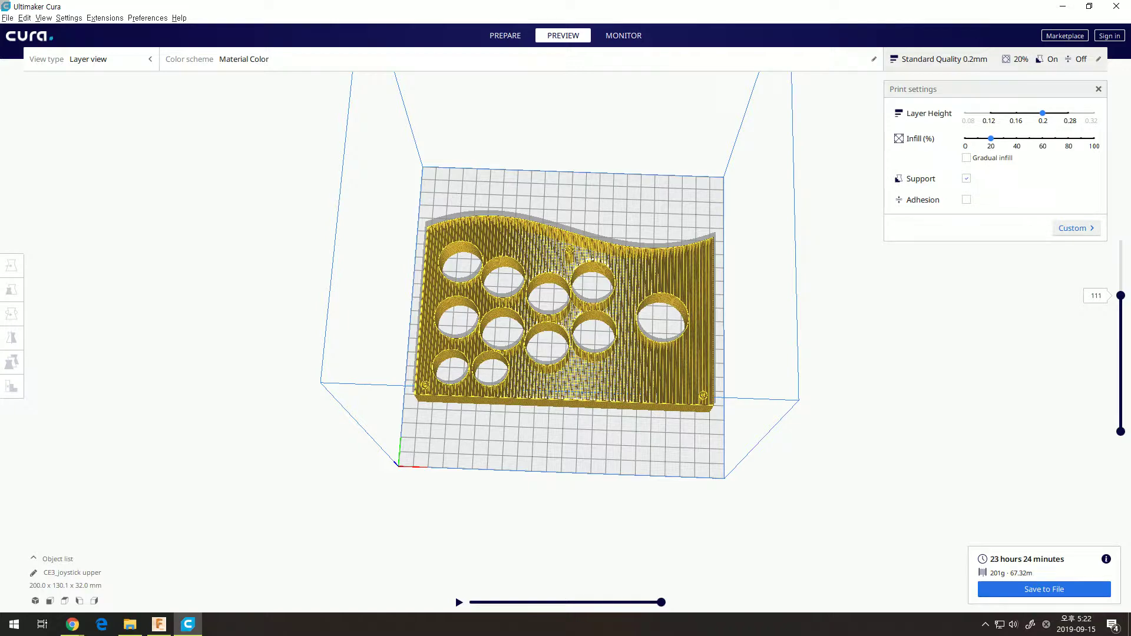
pyautogui.moveTo(1120, 295); pyautogui.dragTo(1120, 239)
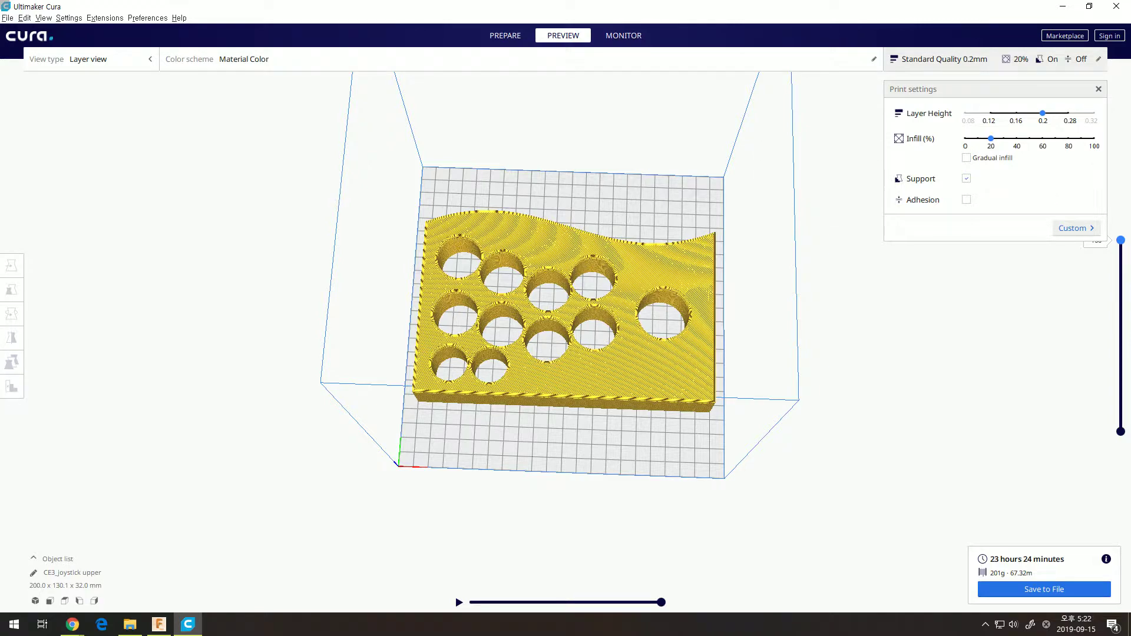
# Turn support off in the print settings.
pyautogui.click(966, 179)
pyautogui.moveTo(806, 191); pyautogui.dragTo(843, 149, button='right')
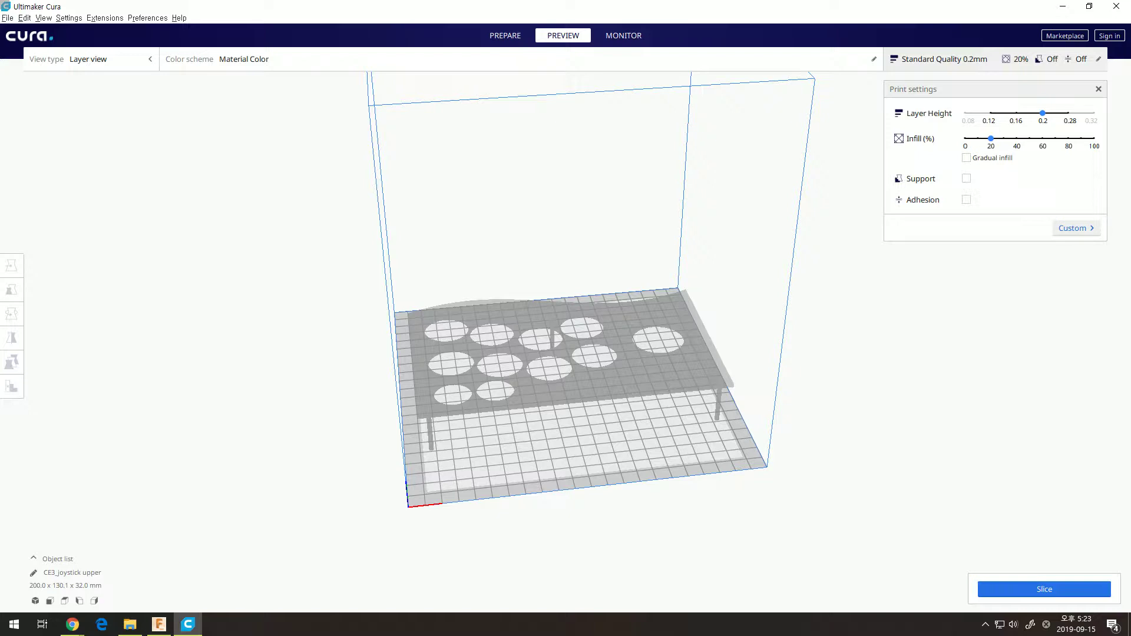
# Rotate the joystick upper plate upside down about its red axis so it lies flat with its legs pointing up.
pyautogui.click(624, 377)
pyautogui.click(624, 377)
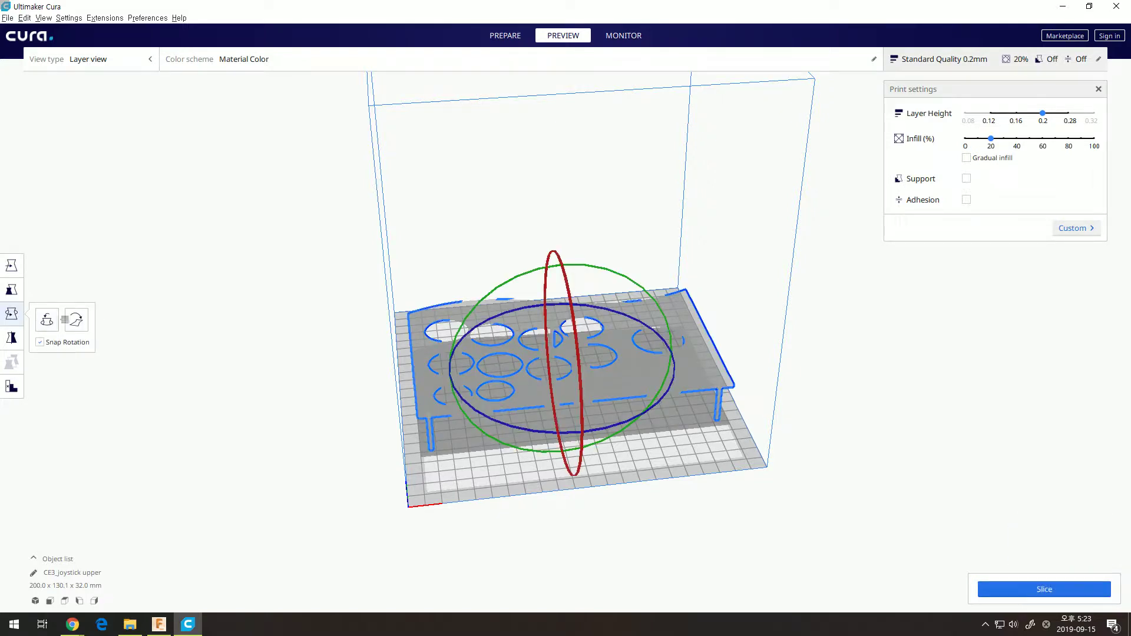
pyautogui.click(11, 266)
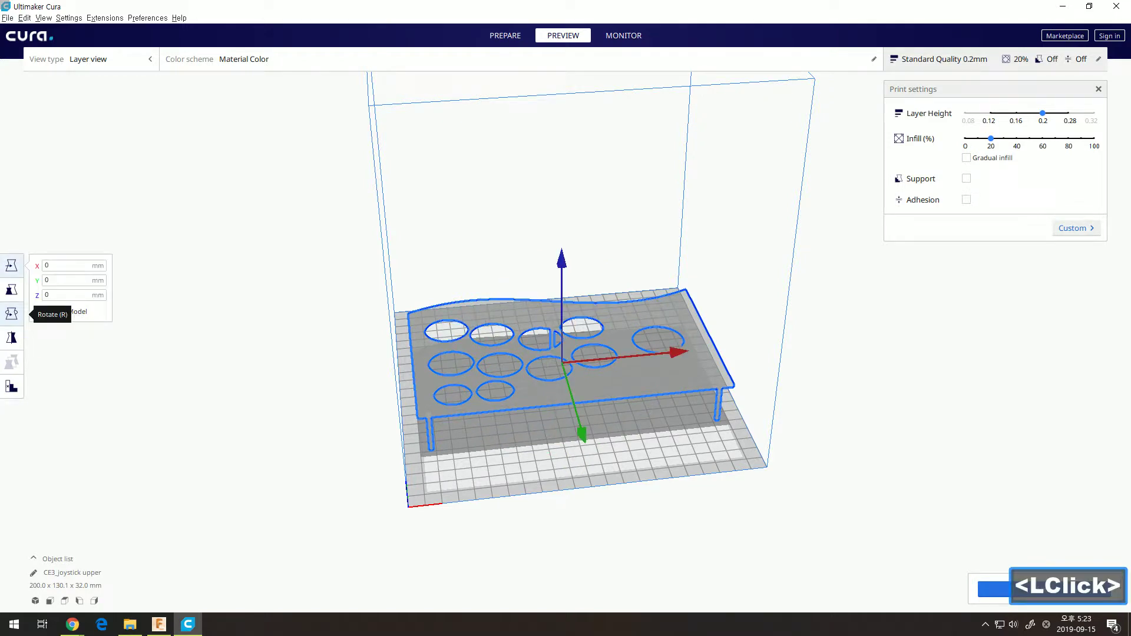
pyautogui.click(11, 313)
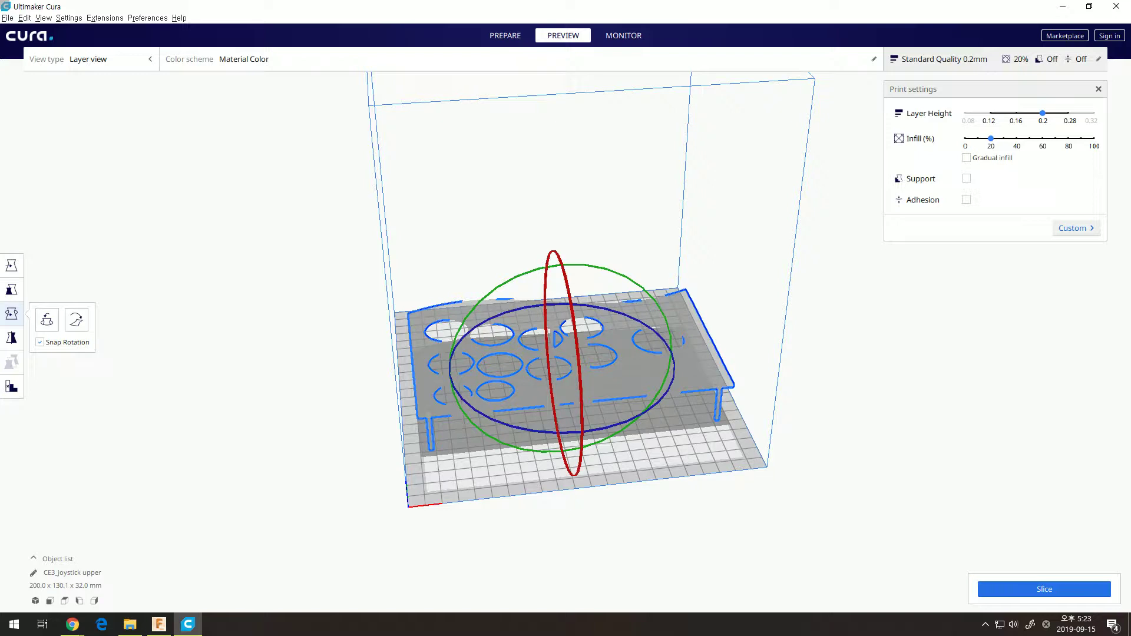
pyautogui.moveTo(576, 337); pyautogui.dragTo(545, 168)
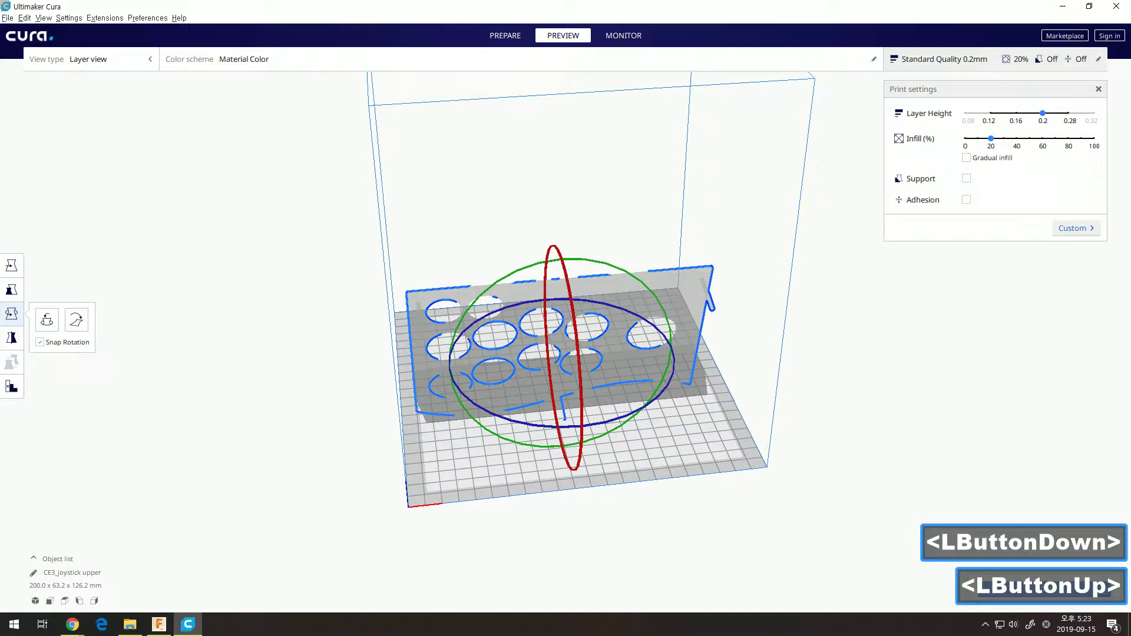
pyautogui.moveTo(579, 330); pyautogui.dragTo(529, 126)
pyautogui.moveTo(578, 362); pyautogui.dragTo(570, 342)
pyautogui.moveTo(570, 341); pyautogui.dragTo(607, 324, button='right')
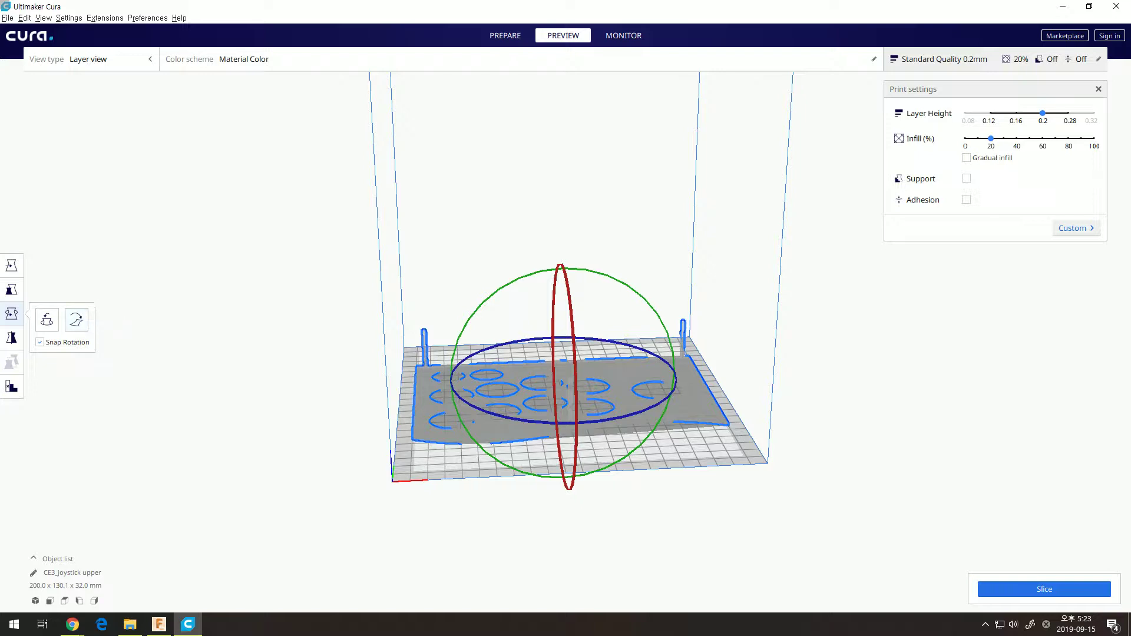
pyautogui.click(283, 265)
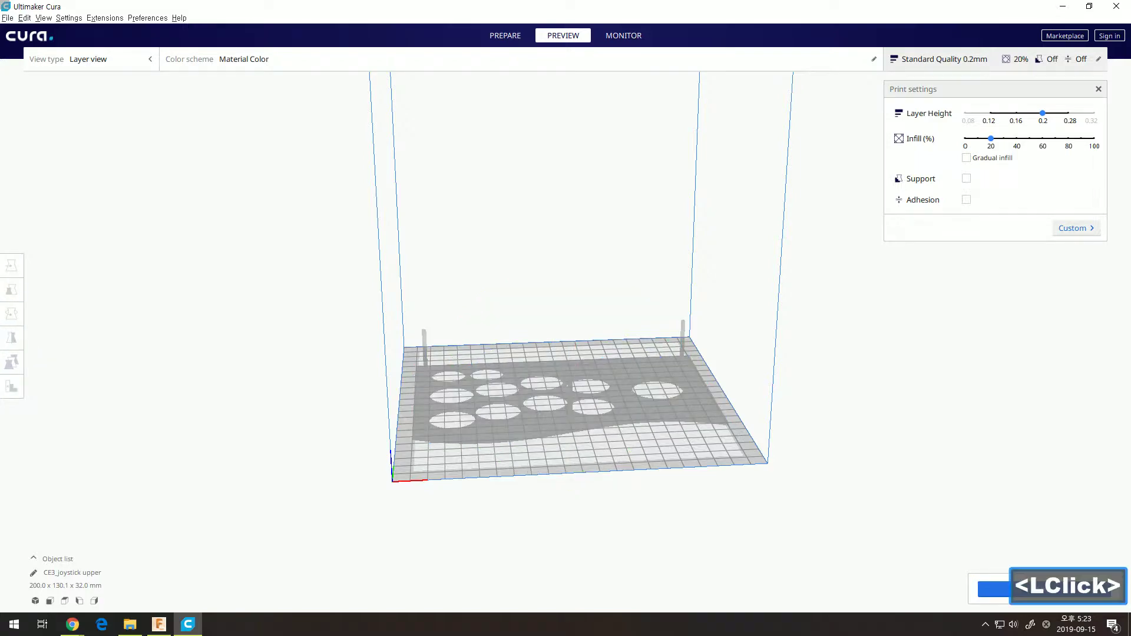
pyautogui.click(567, 393)
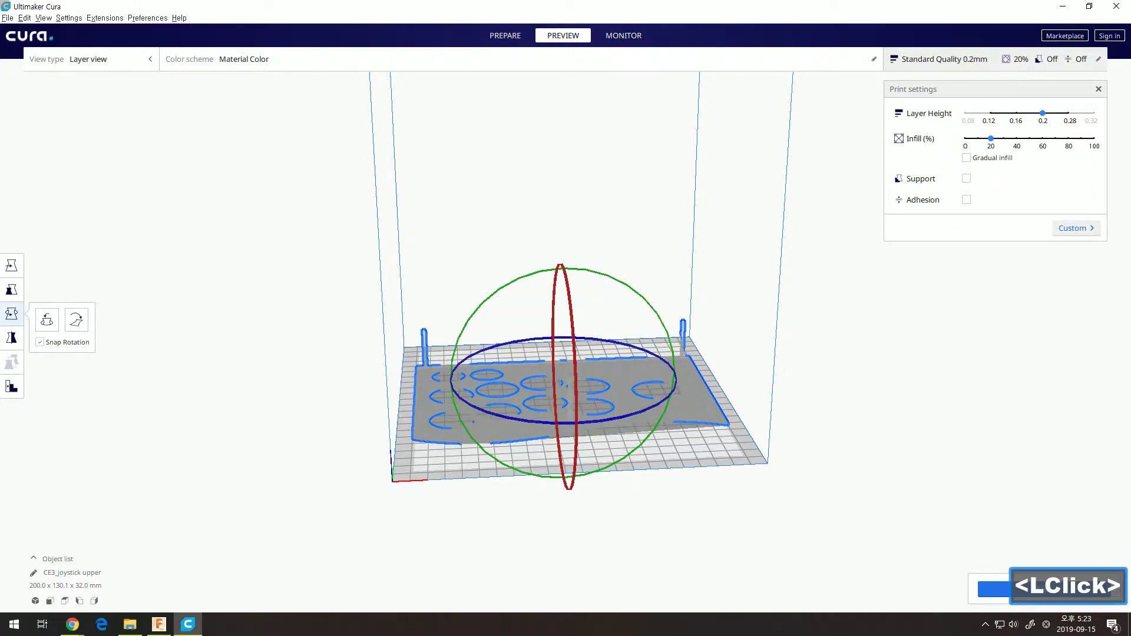
pyautogui.moveTo(567, 393); pyautogui.dragTo(576, 456, button='right')
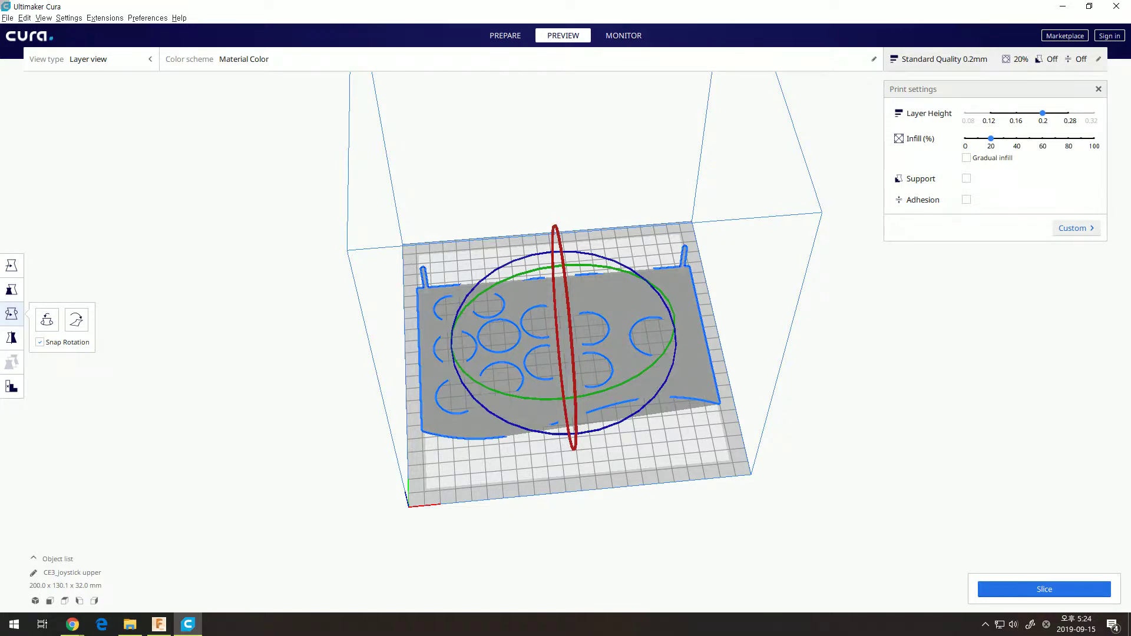
# Switch to the custom print settings, collapse the Support group and choose Skirt as the build plate adhesion type.
pyautogui.click(825, 412)
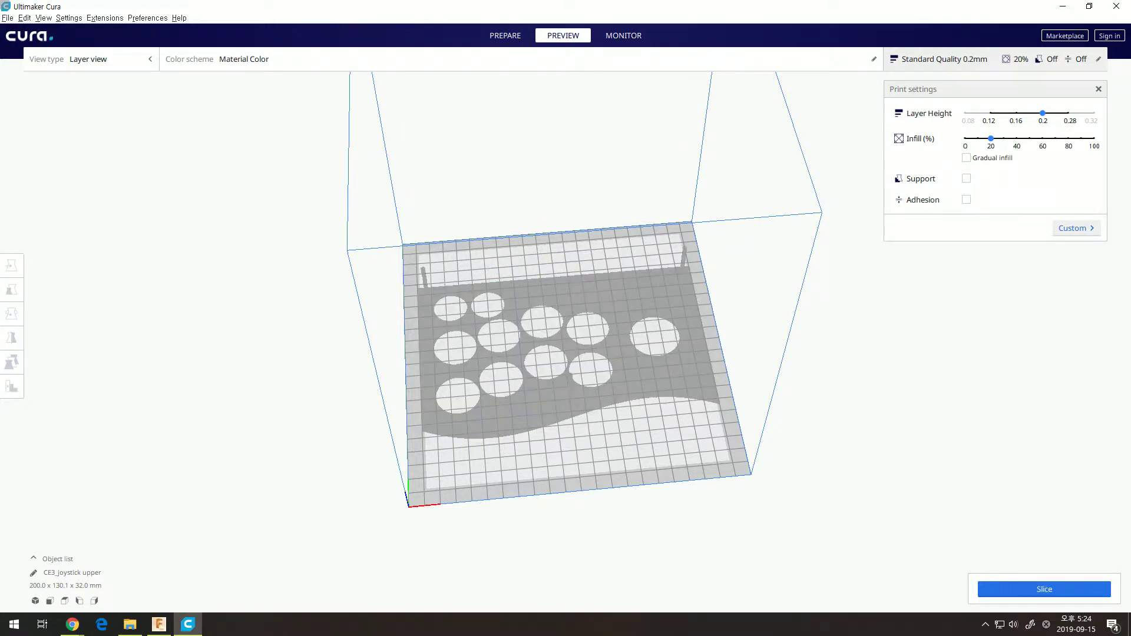
pyautogui.click(1074, 228)
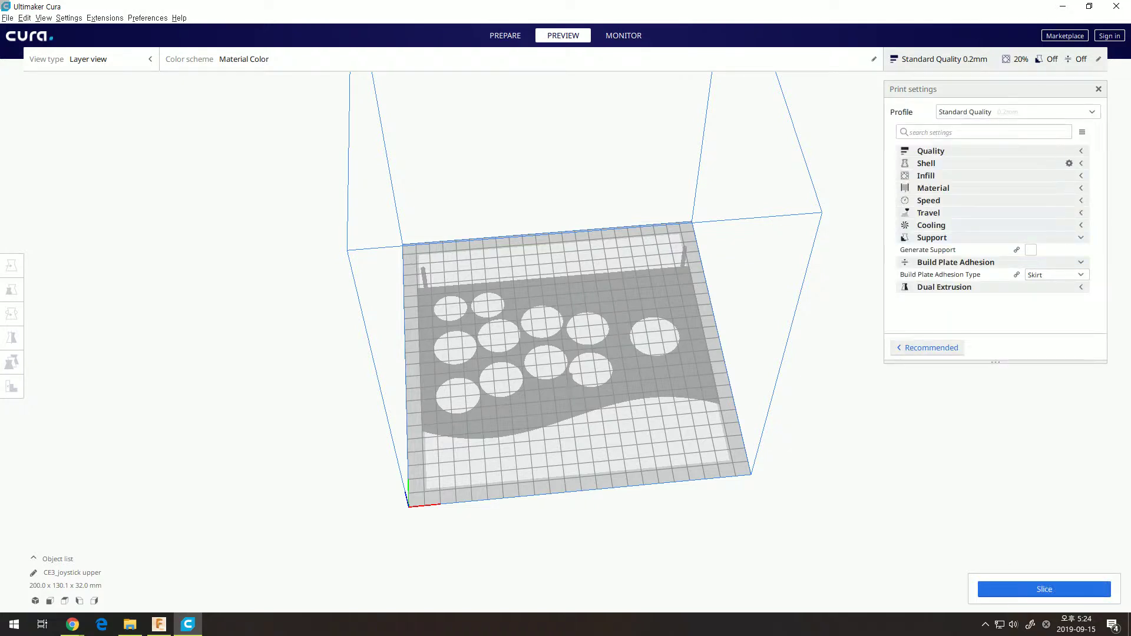
pyautogui.click(1081, 238)
pyautogui.click(1081, 250)
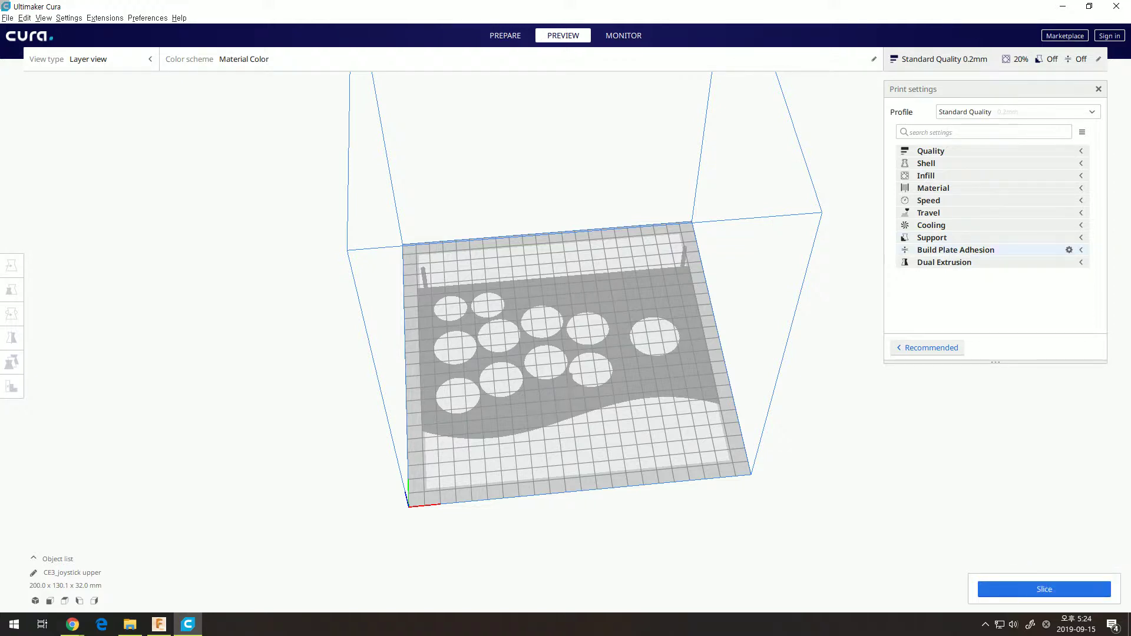
pyautogui.click(1081, 250)
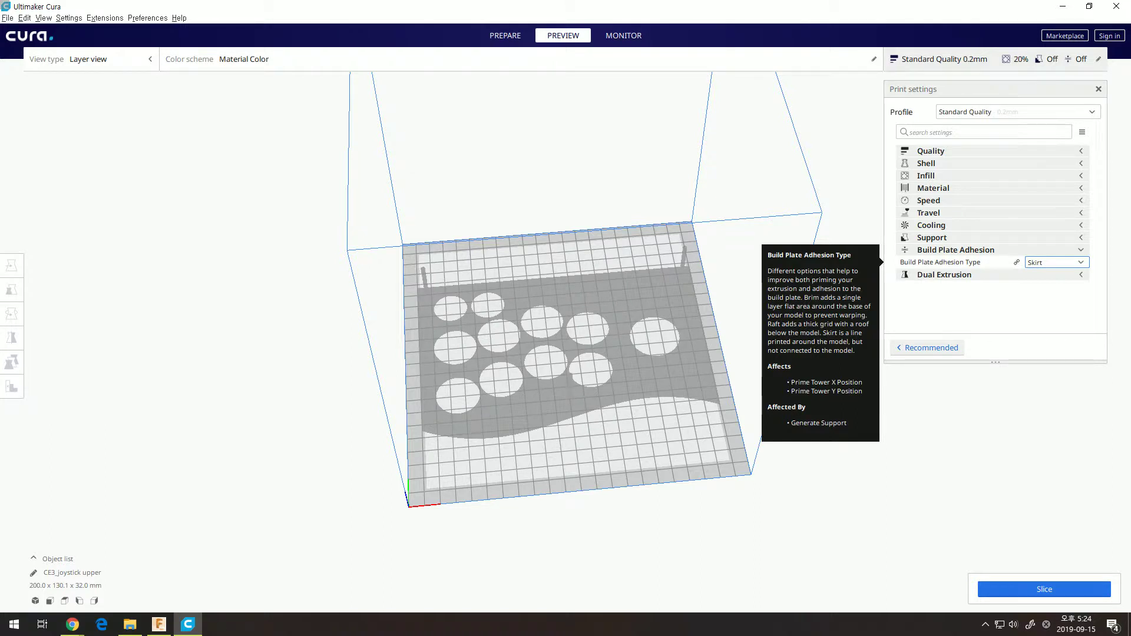
pyautogui.click(1056, 262)
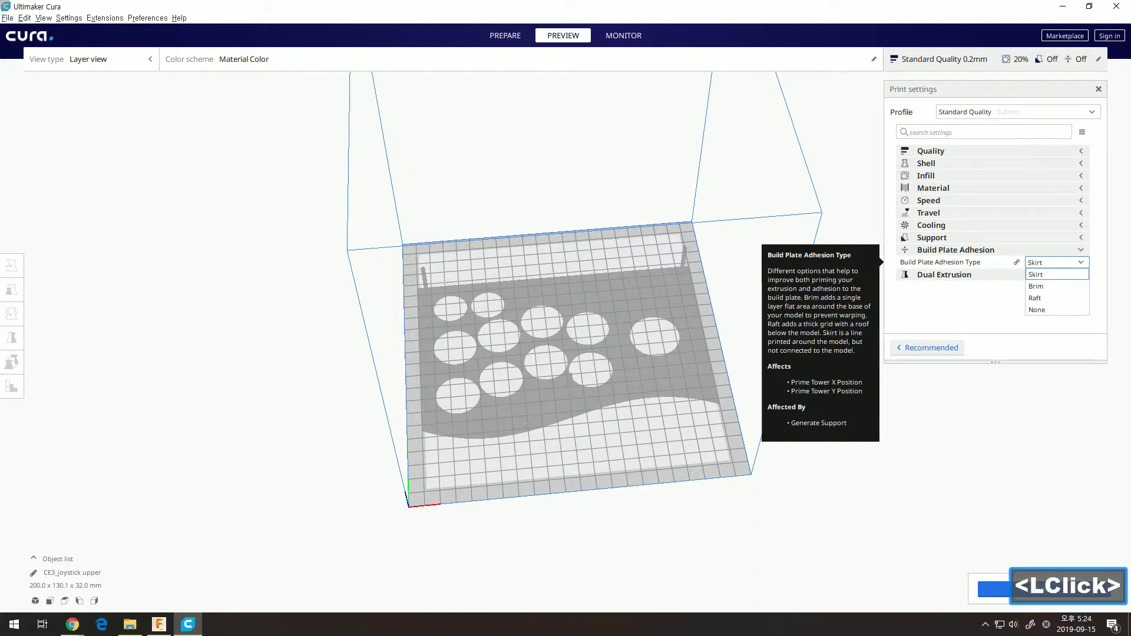
pyautogui.click(1056, 273)
# Scale the joystick upper plate down uniformly to 53.73 %.
pyautogui.click(566, 341)
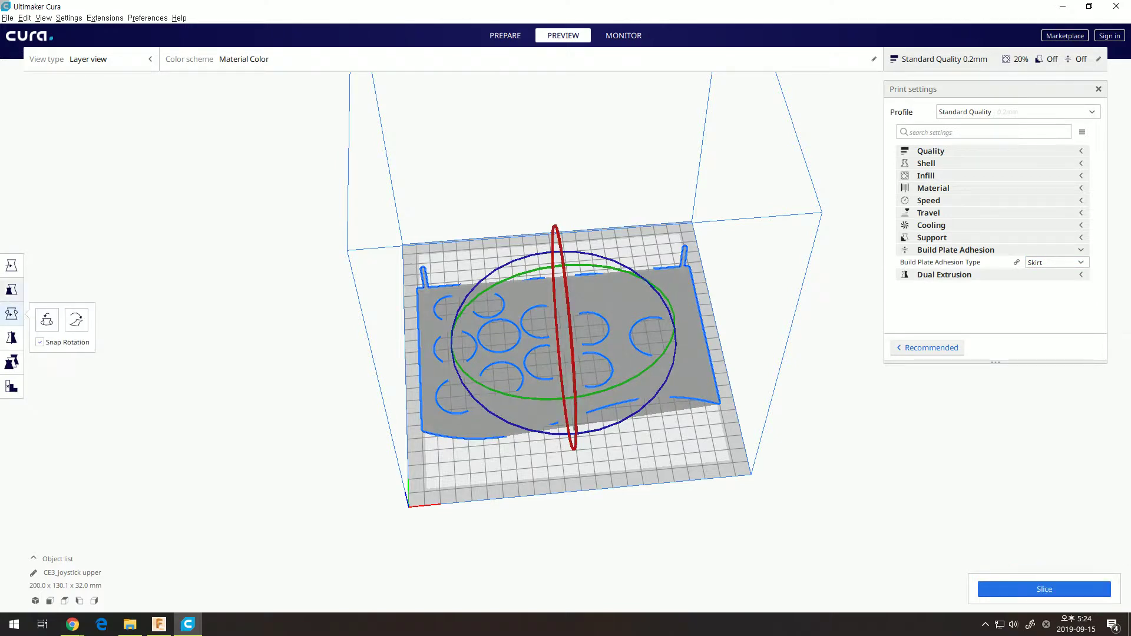
pyautogui.click(11, 289)
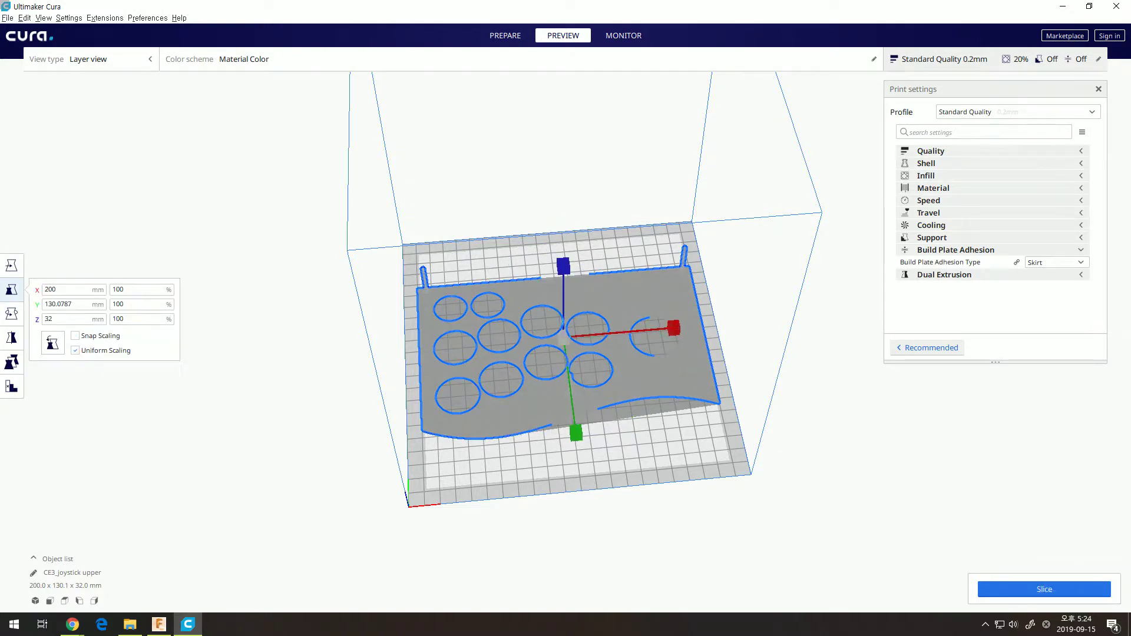
pyautogui.moveTo(674, 328); pyautogui.dragTo(664, 328)
pyautogui.click(707, 354)
pyautogui.click(613, 359)
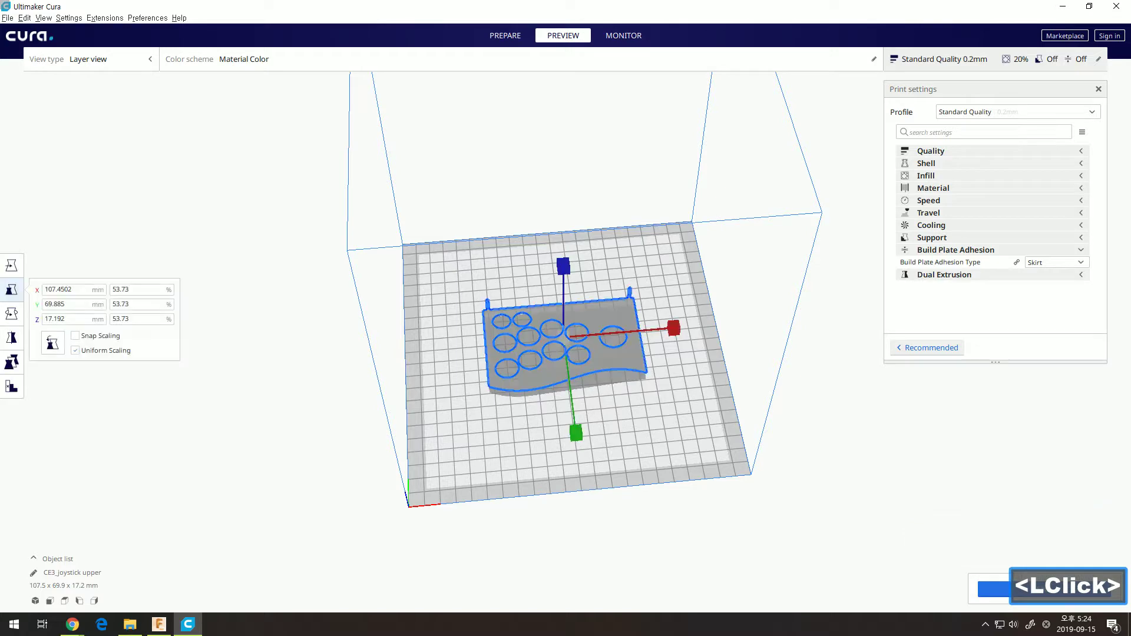
# Rotate the scaled-down plate about its vertical axis so it lies diagonally on the build plate, and lay it flat.
pyautogui.moveTo(648, 366); pyautogui.dragTo(644, 318, button='right')
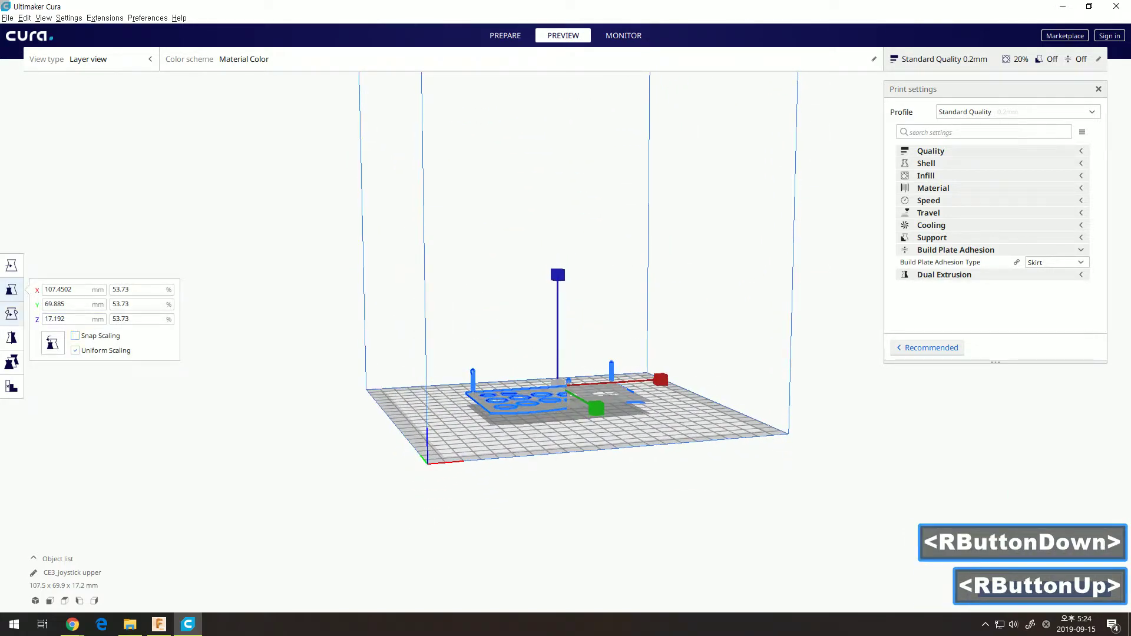
pyautogui.click(11, 313)
pyautogui.click(76, 319)
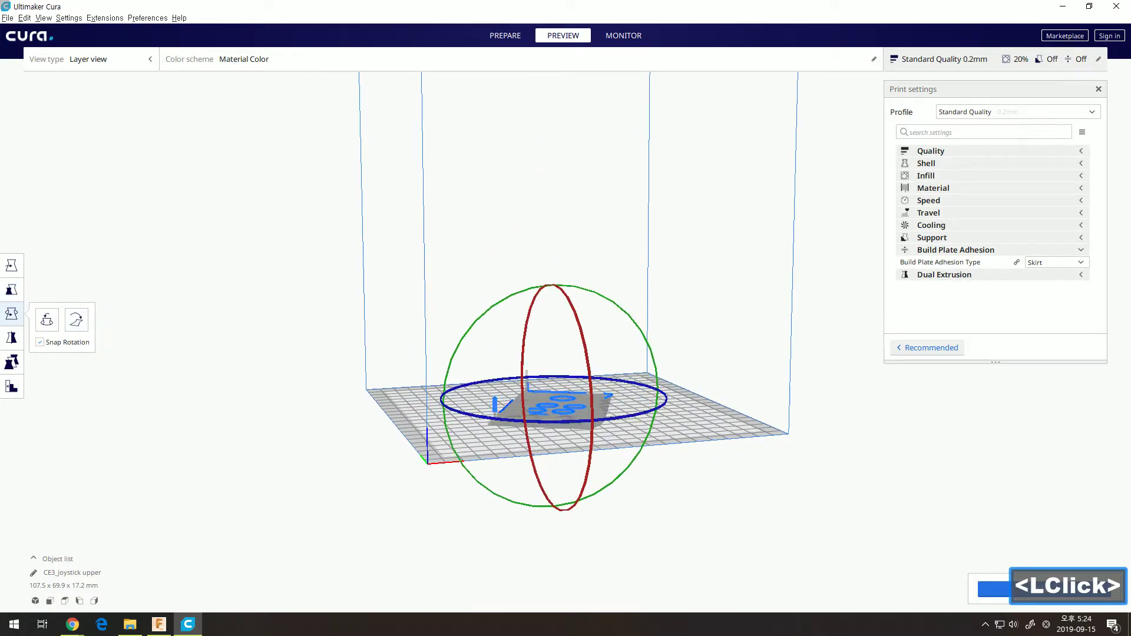
pyautogui.moveTo(589, 321); pyautogui.dragTo(589, 377, button='right')
pyautogui.click(589, 377)
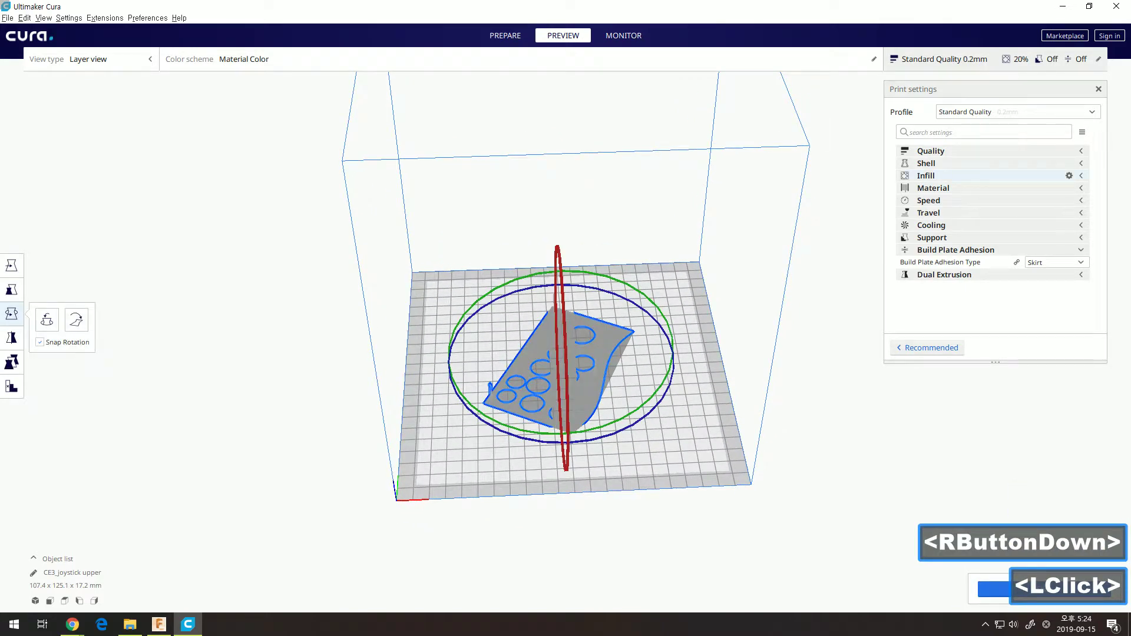
# Slice the scaled-down plate and examine the skirt line around it in the layer view.
pyautogui.click(1045, 589)
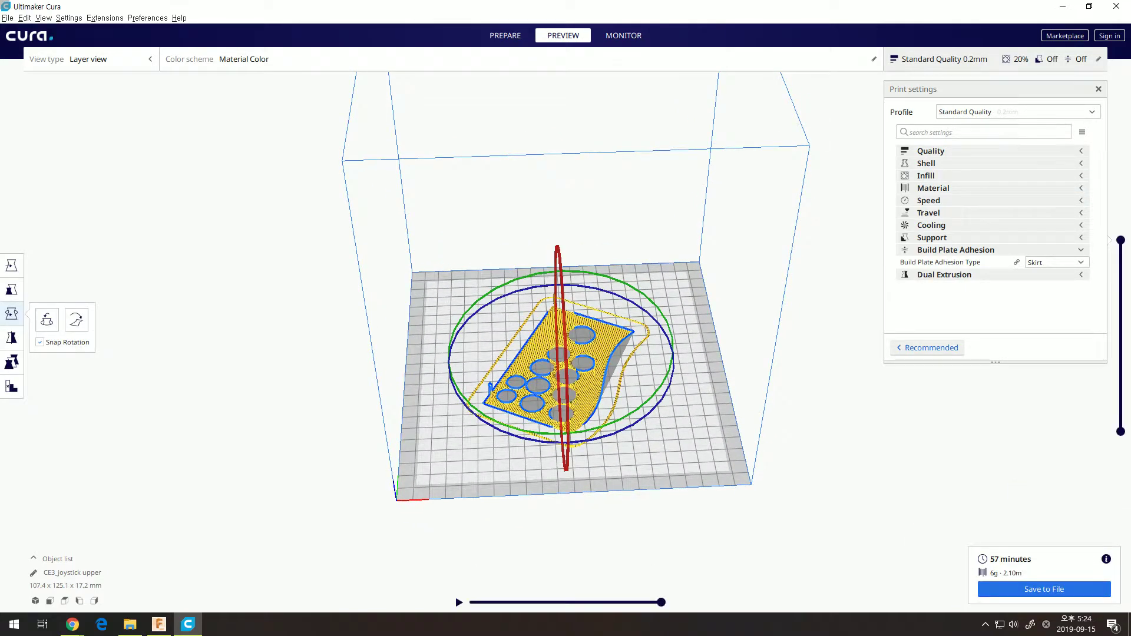
pyautogui.scroll(4, 566, 353)
pyautogui.moveTo(589, 330); pyautogui.dragTo(589, 360, button='right')
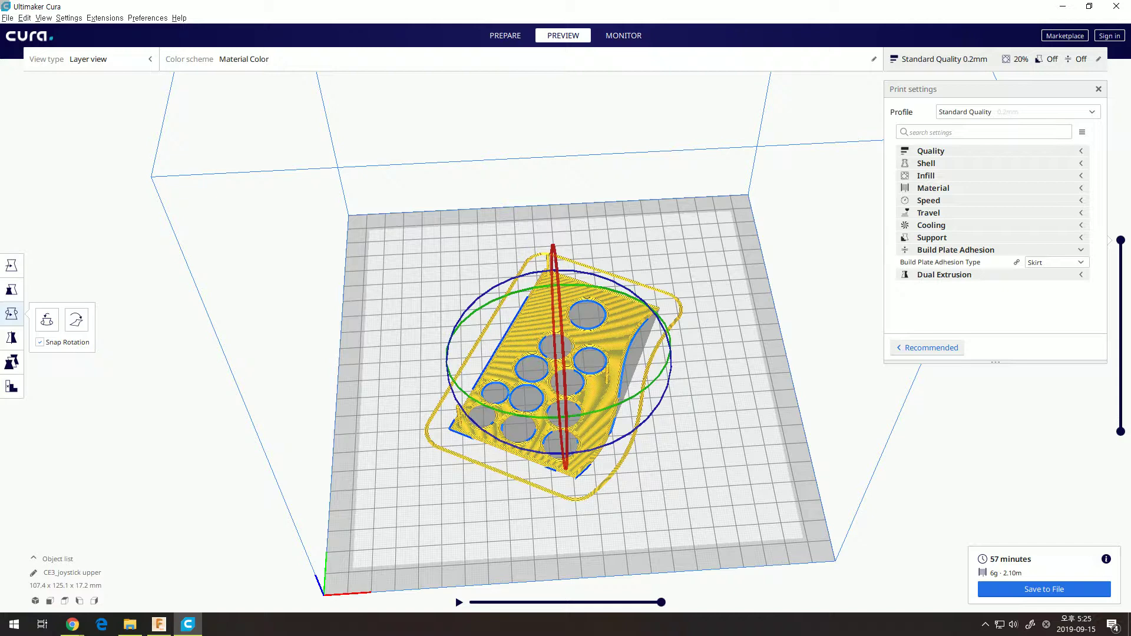
# Set the build plate adhesion type to Brim, slice the plate again and examine the brim around its edges.
pyautogui.click(1054, 262)
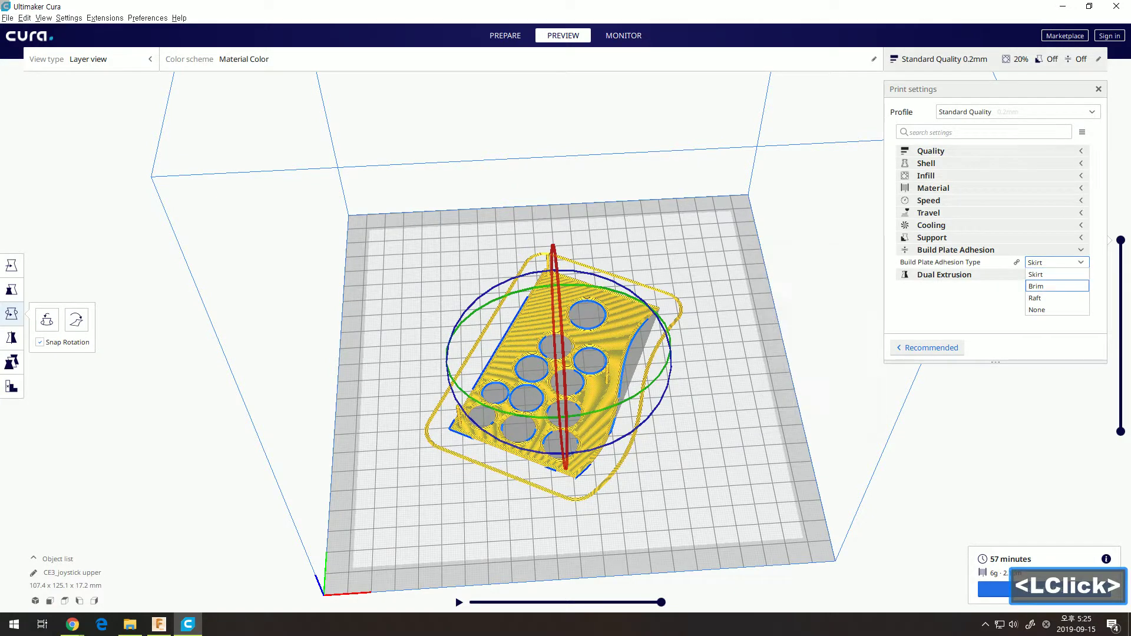
pyautogui.click(1058, 286)
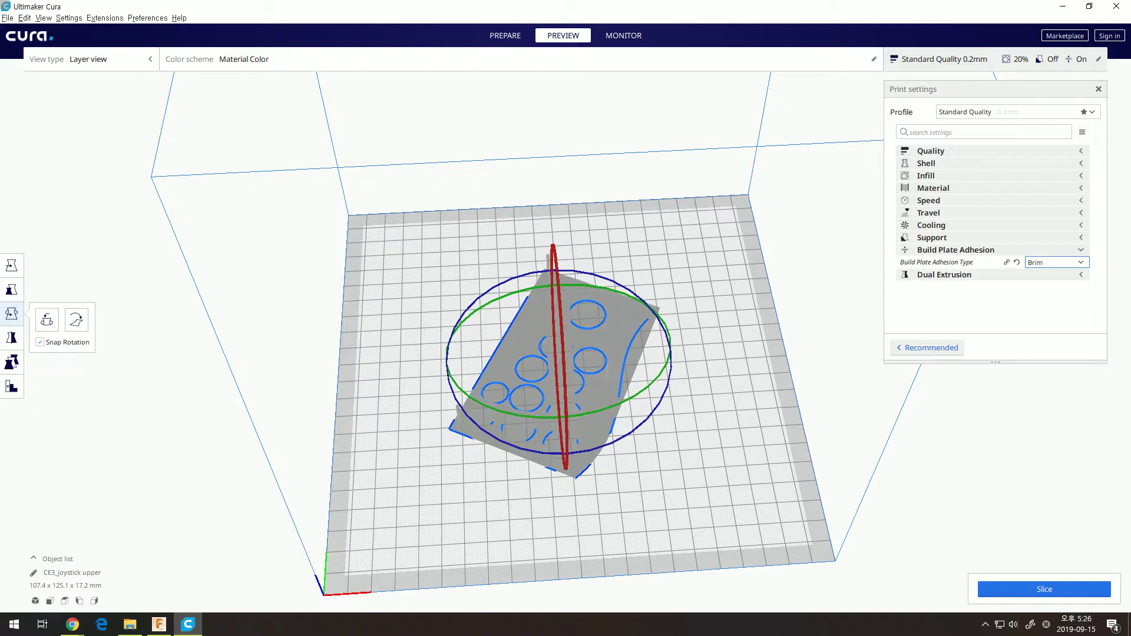
pyautogui.click(1044, 589)
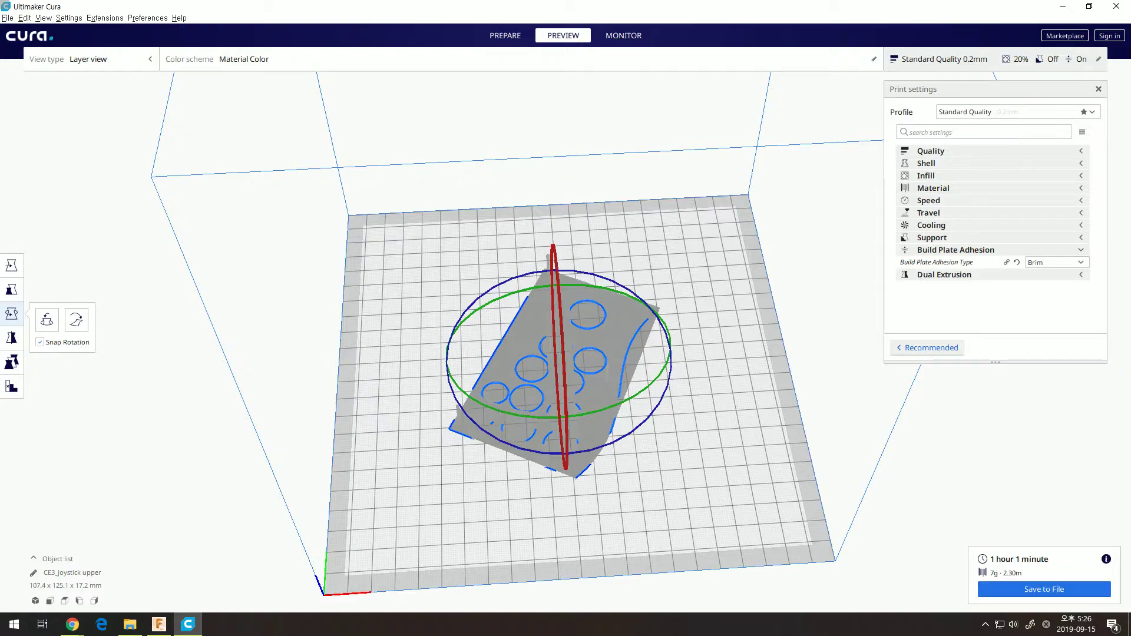
pyautogui.scroll(1, 560, 353)
pyautogui.moveTo(560, 353); pyautogui.dragTo(460, 383, button='right')
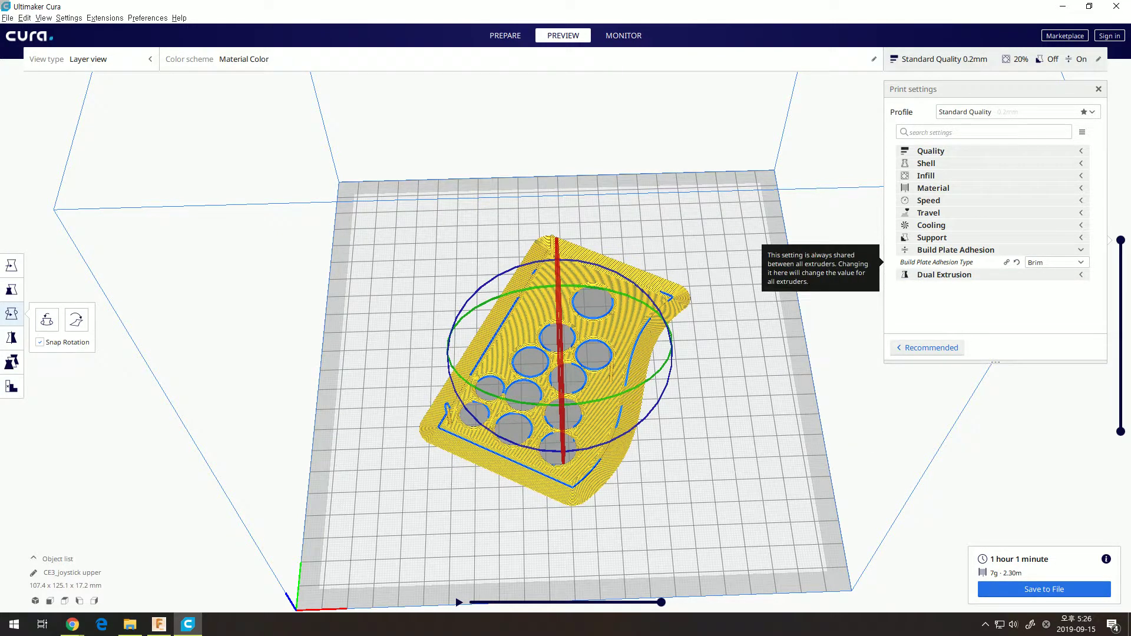
# Switch the build plate adhesion type to Skirt and back to Brim.
pyautogui.click(1055, 263)
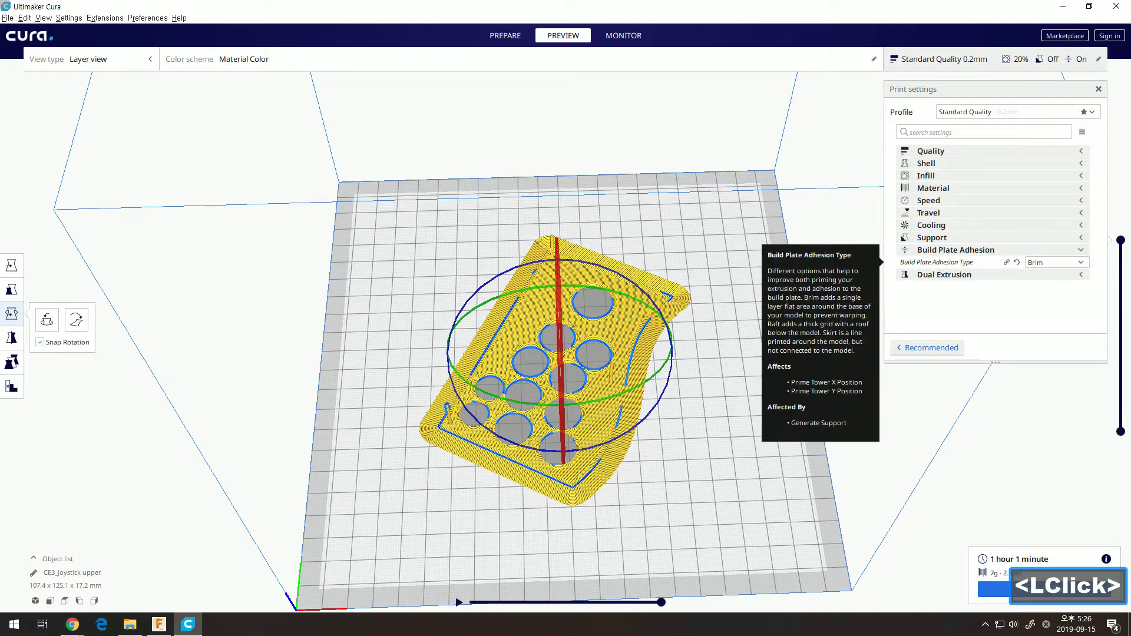
pyautogui.click(1070, 274)
pyautogui.click(1054, 263)
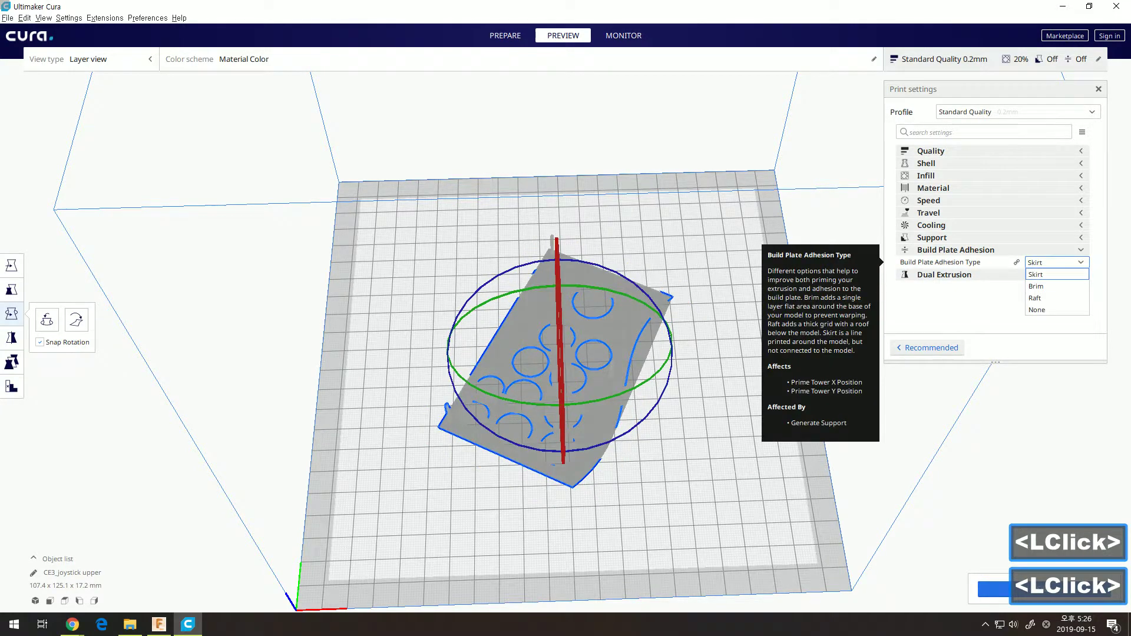
pyautogui.click(1055, 286)
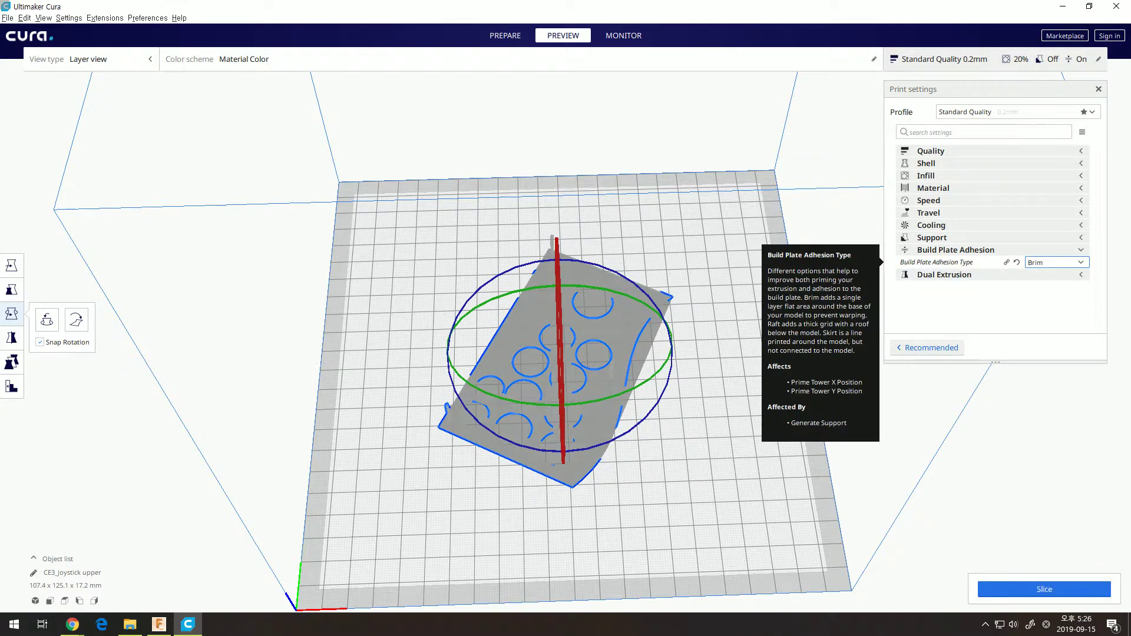
# Make the Brim Width and Brim Line Count settings visible in the setting visibility preferences.
pyautogui.rightClick(954, 262)
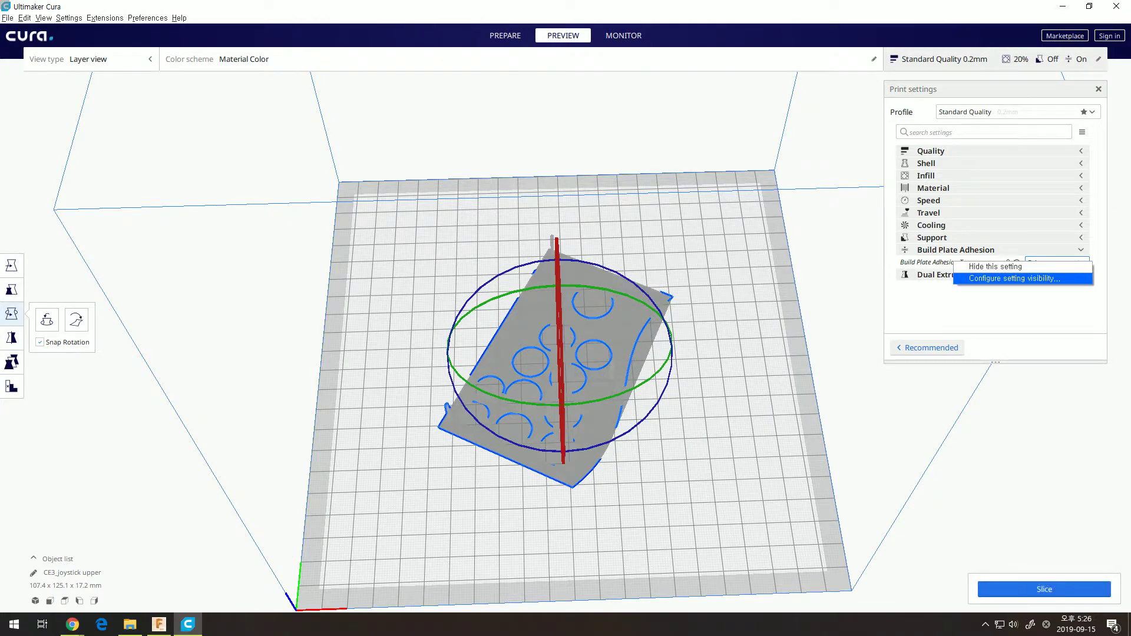
pyautogui.click(1014, 278)
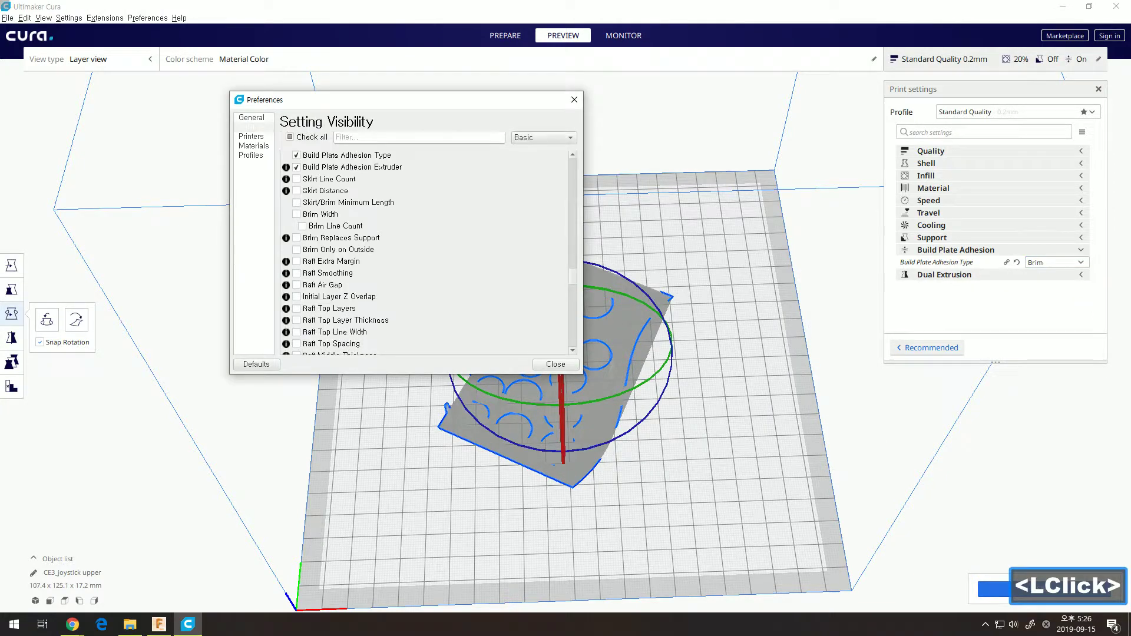
pyautogui.click(297, 213)
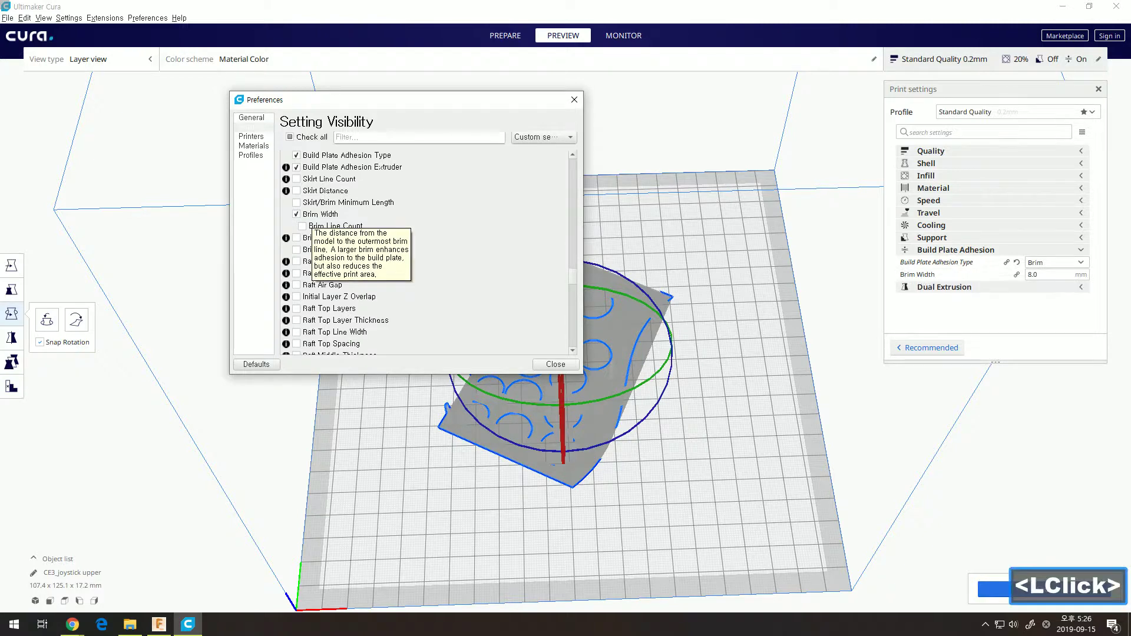
pyautogui.click(303, 226)
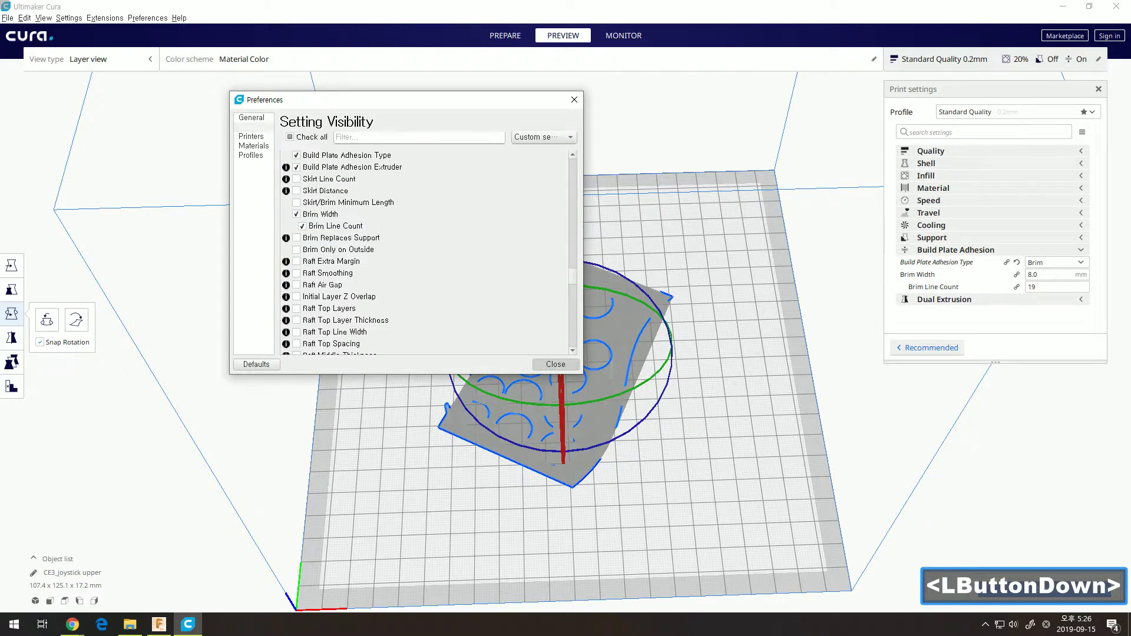
pyautogui.click(555, 364)
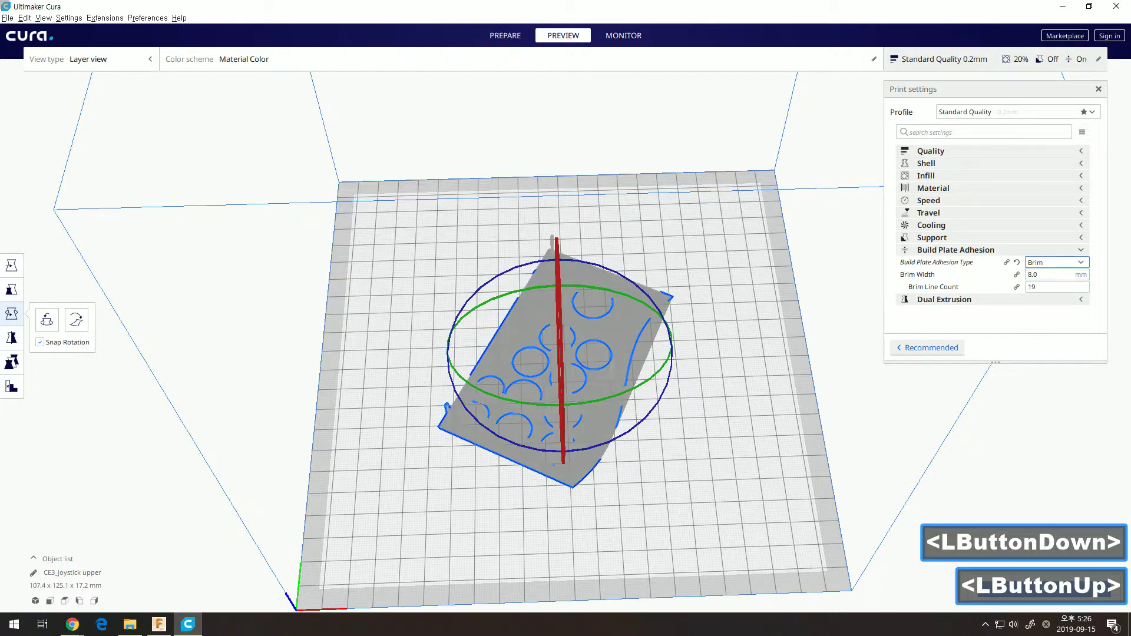
# Set the brim width to 4 mm.
pyautogui.click(1053, 275)
pyautogui.moveTo(1052, 274); pyautogui.dragTo(1028, 274)
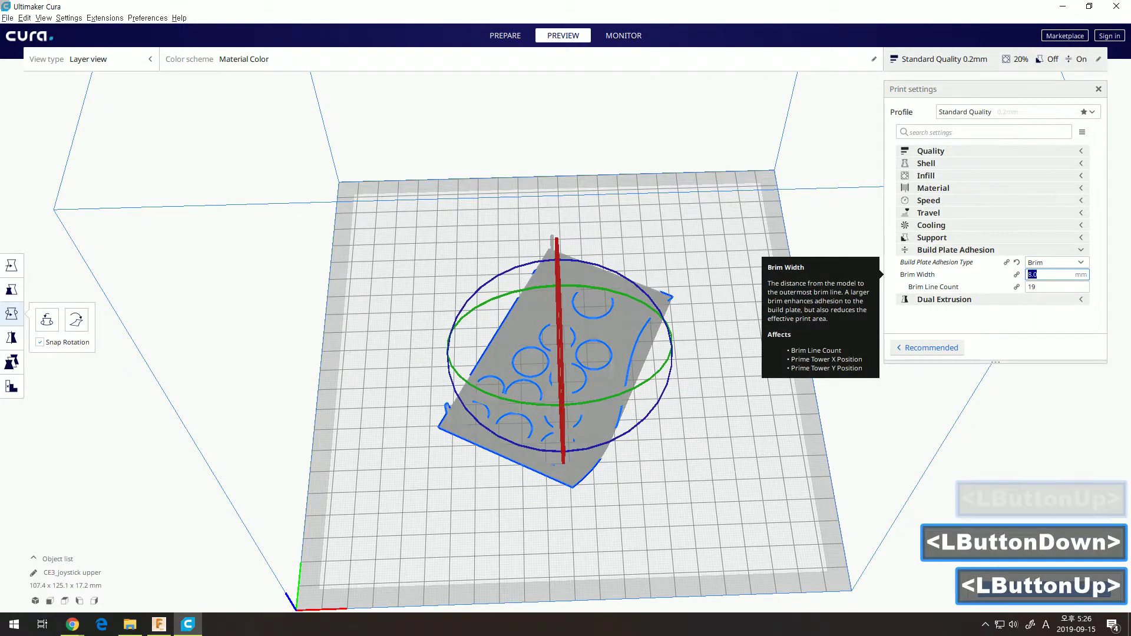
pyautogui.write('4')
pyautogui.press('Tab')
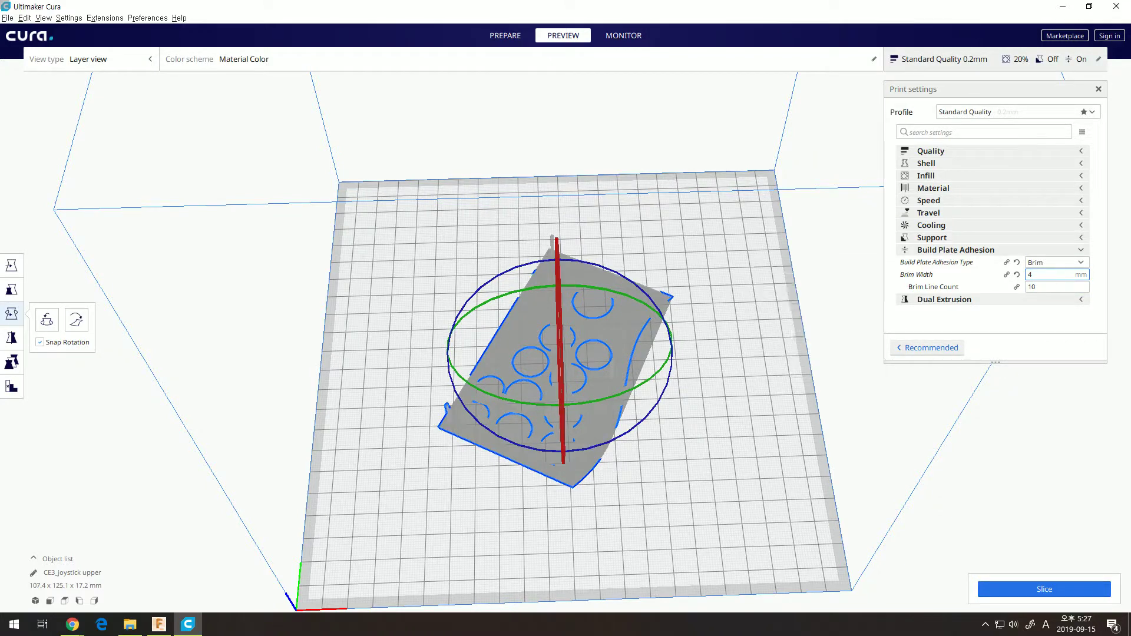
# Scale the selected upper plate uniformly back to 100 %.
pyautogui.click(736, 318)
pyautogui.click(612, 353)
pyautogui.click(11, 289)
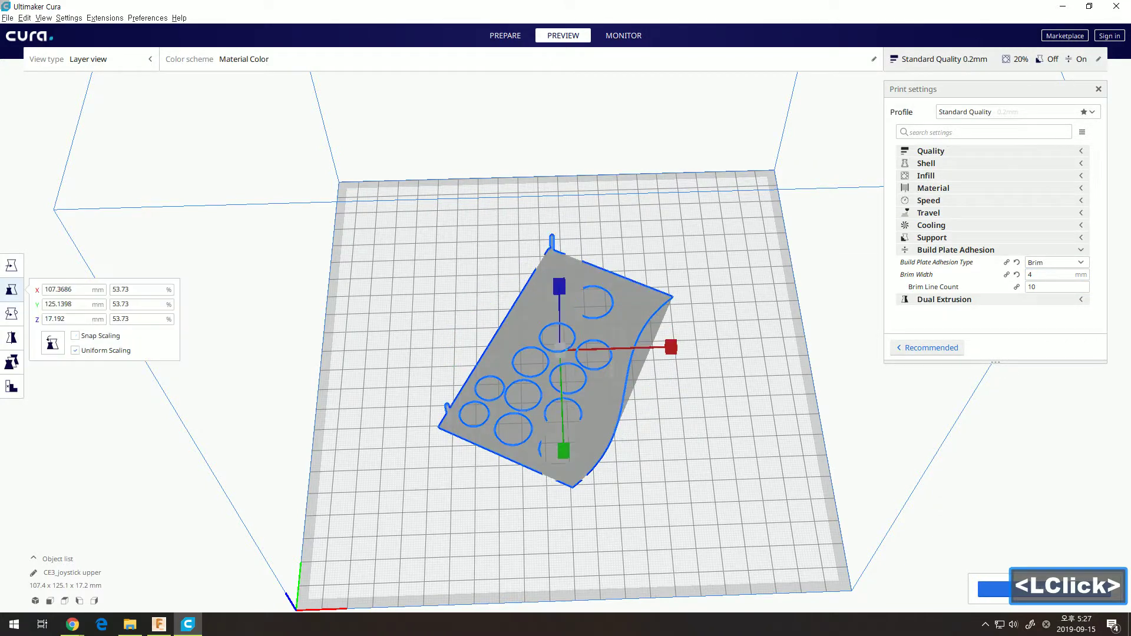
pyautogui.moveTo(134, 289); pyautogui.dragTo(109, 289)
pyautogui.write('100')
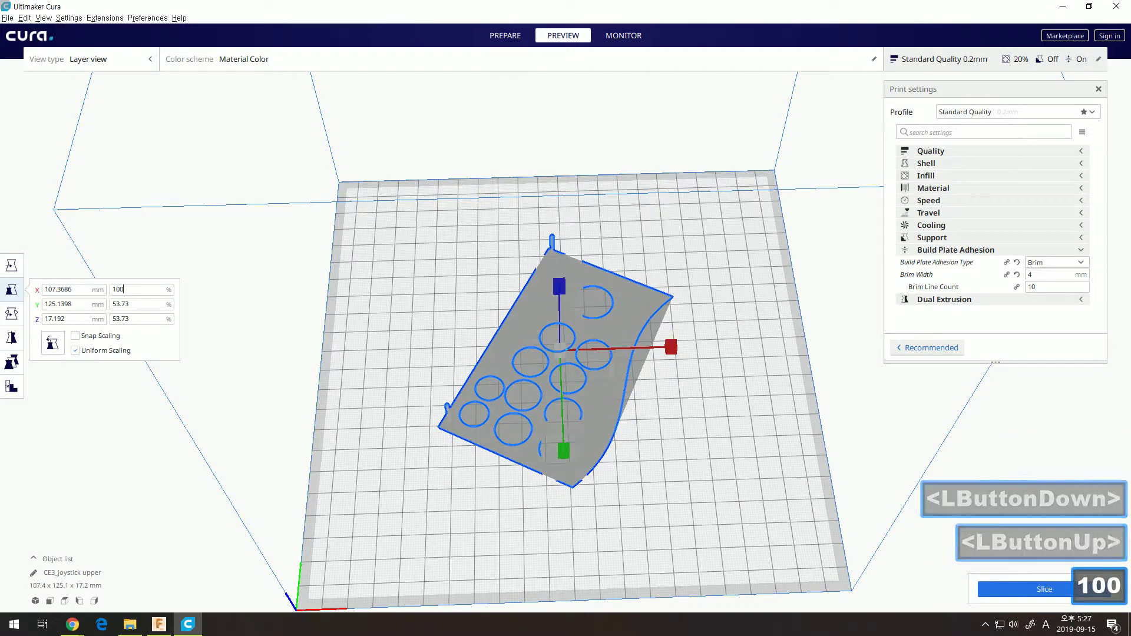
pyautogui.press('Return')
# Rotate the full-size plate about its vertical axis until its long side runs across the build plate, with its straight edge facing the front.
pyautogui.click(11, 313)
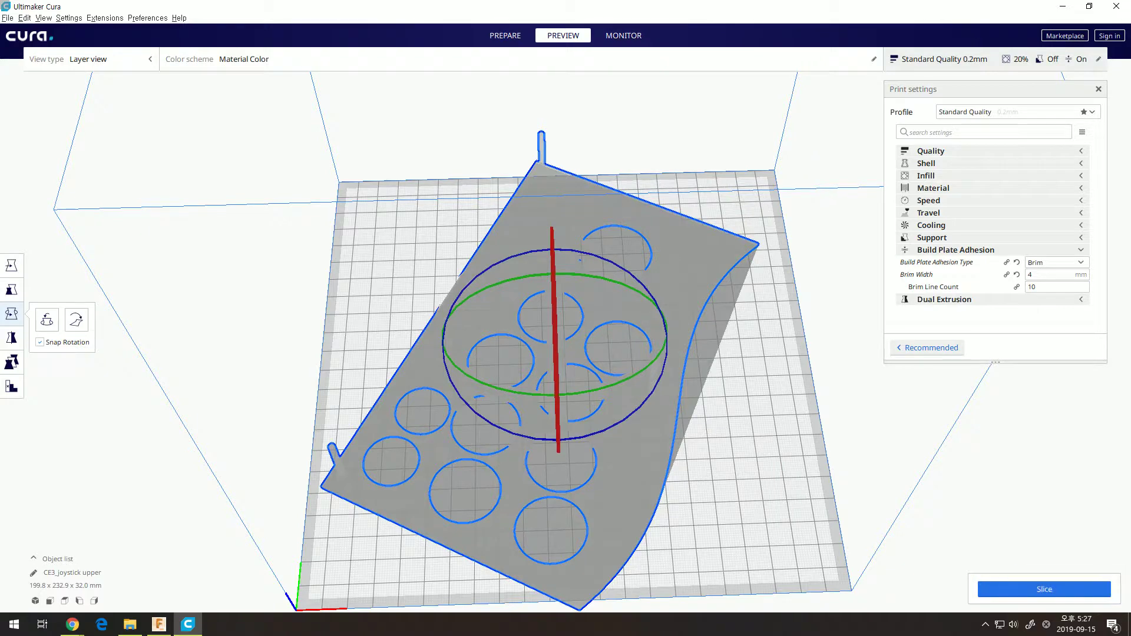
pyautogui.moveTo(554, 354); pyautogui.dragTo(565, 283, button='right')
pyautogui.moveTo(580, 502); pyautogui.dragTo(536, 491)
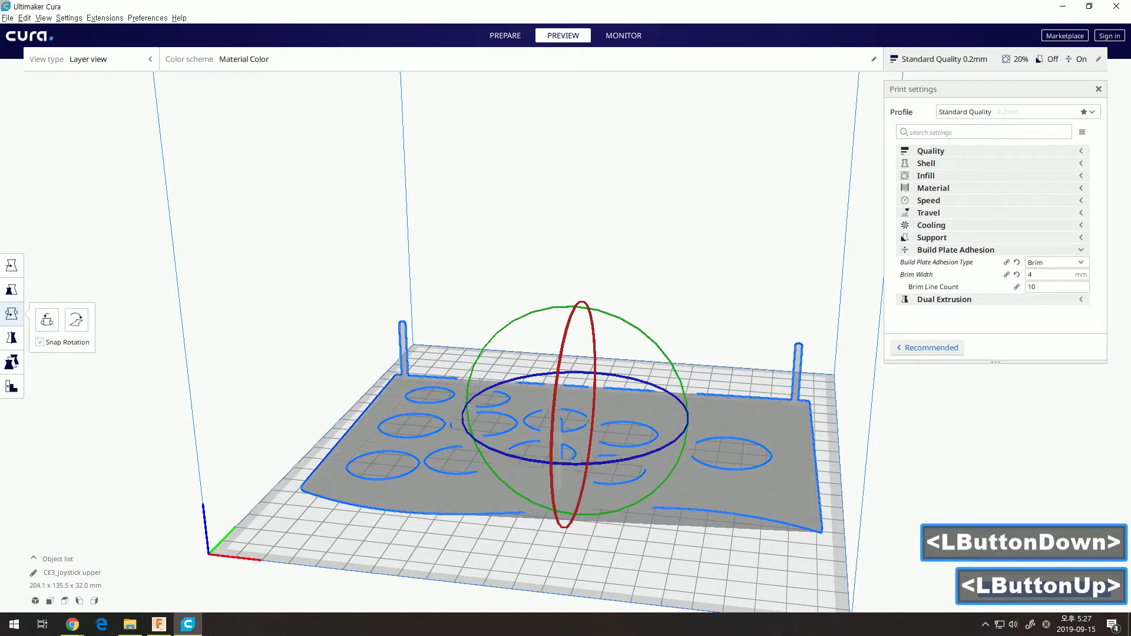
pyautogui.moveTo(536, 492); pyautogui.dragTo(458, 471, button='right')
pyautogui.click(76, 320)
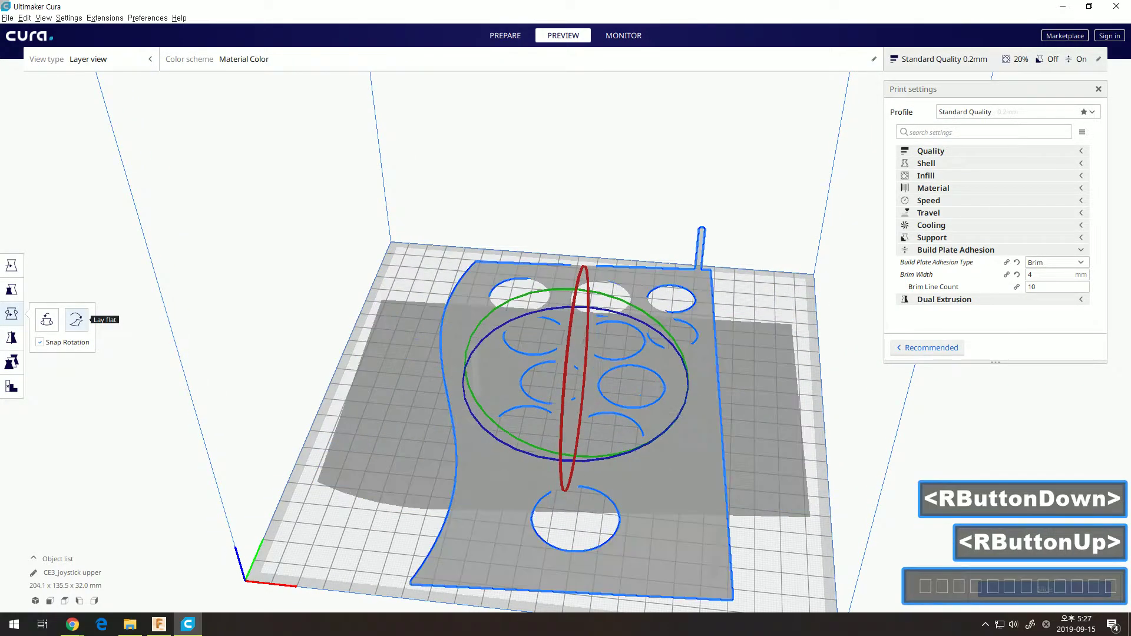
pyautogui.moveTo(639, 293); pyautogui.dragTo(624, 500)
pyautogui.doubleClick(637, 481)
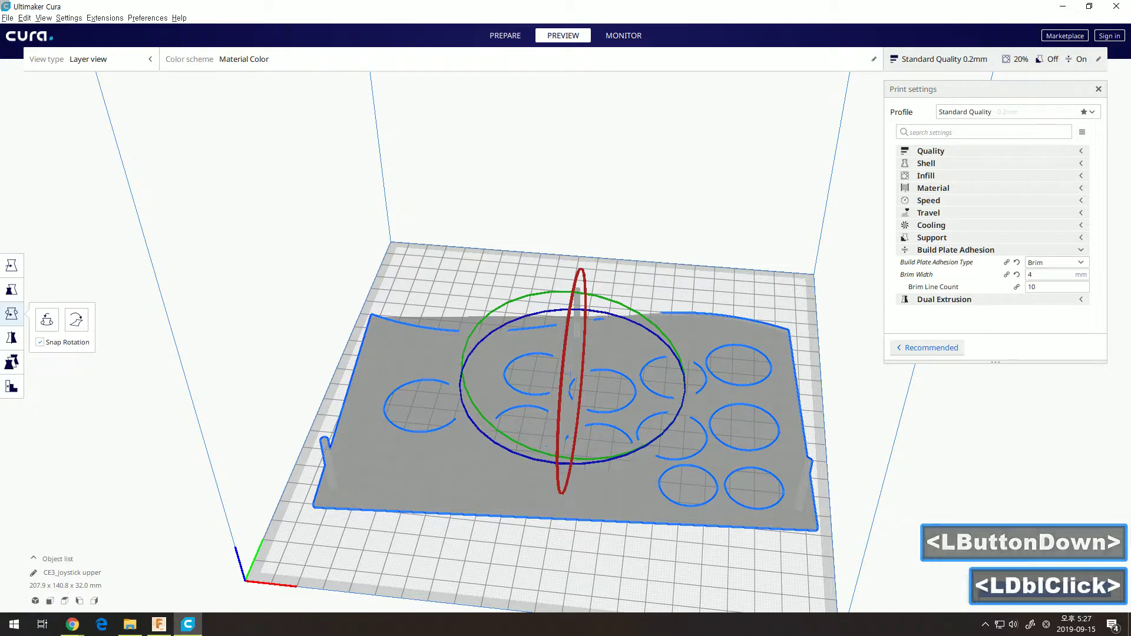
# Center the selected upper plate on the build plate.
pyautogui.rightClick(637, 481)
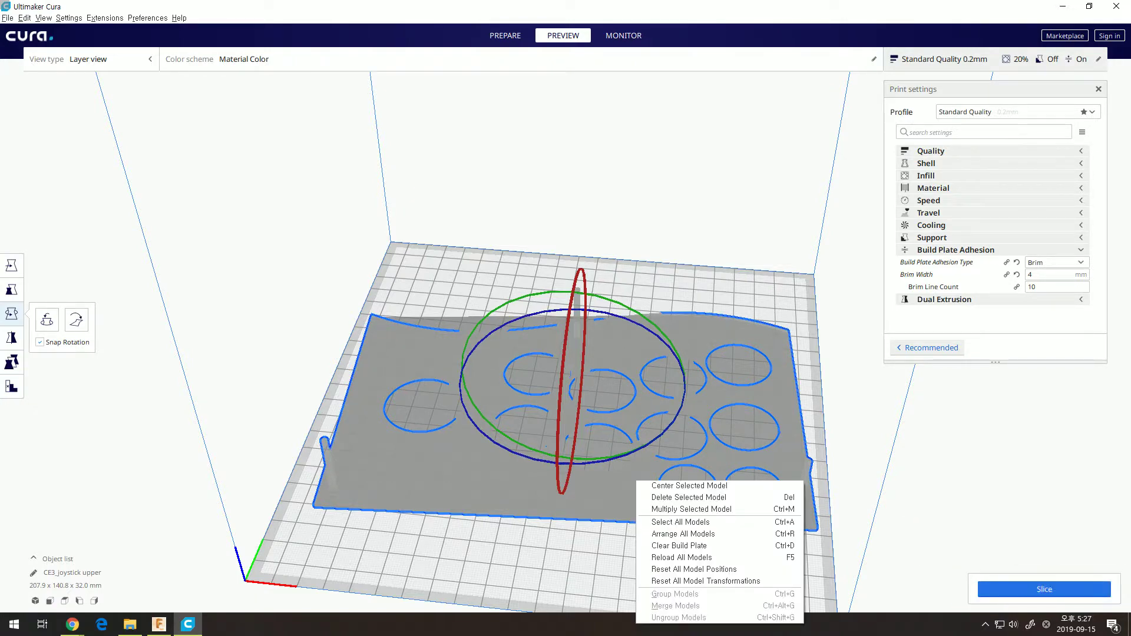
pyautogui.click(689, 485)
pyautogui.moveTo(688, 485); pyautogui.dragTo(712, 479, button='right')
pyautogui.scroll(-1, 712, 479)
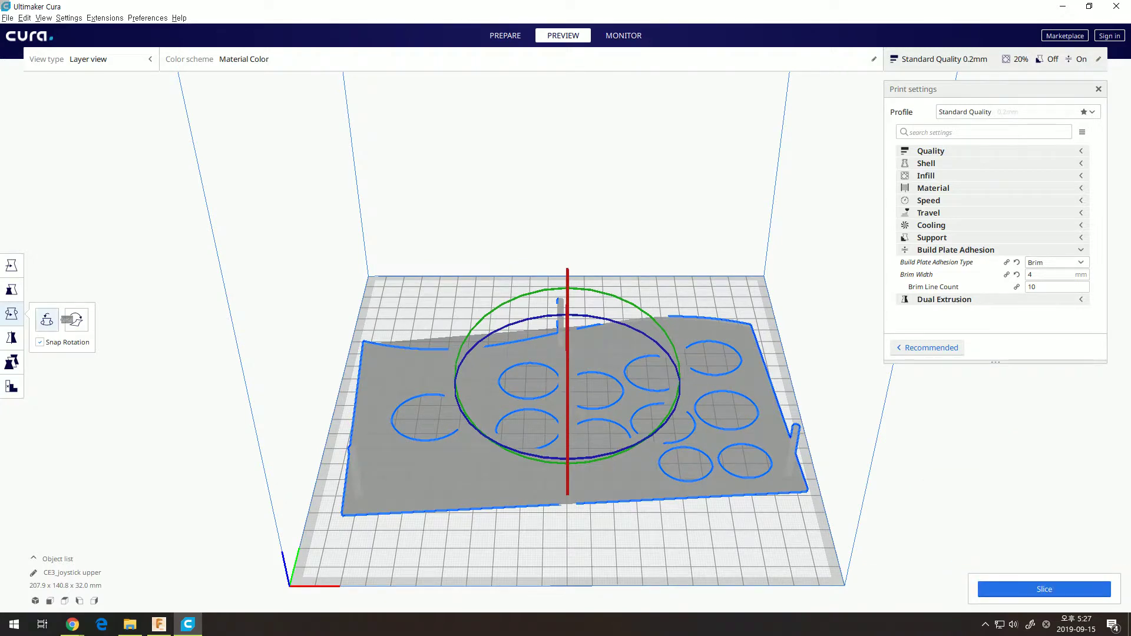
pyautogui.click(75, 321)
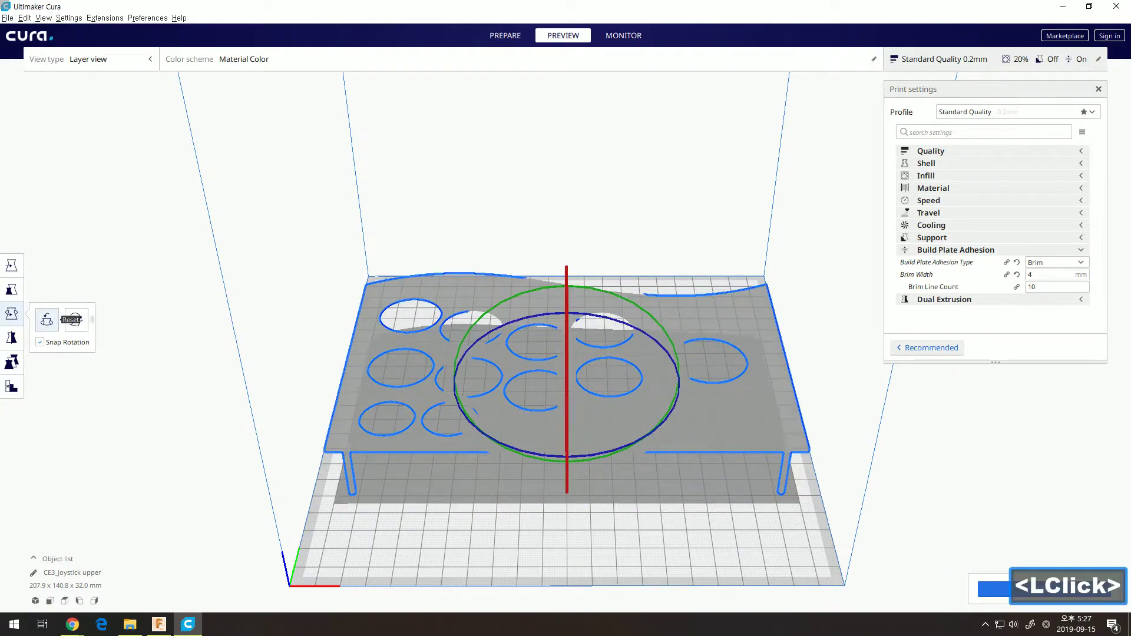
pyautogui.moveTo(566, 353); pyautogui.dragTo(573, 285)
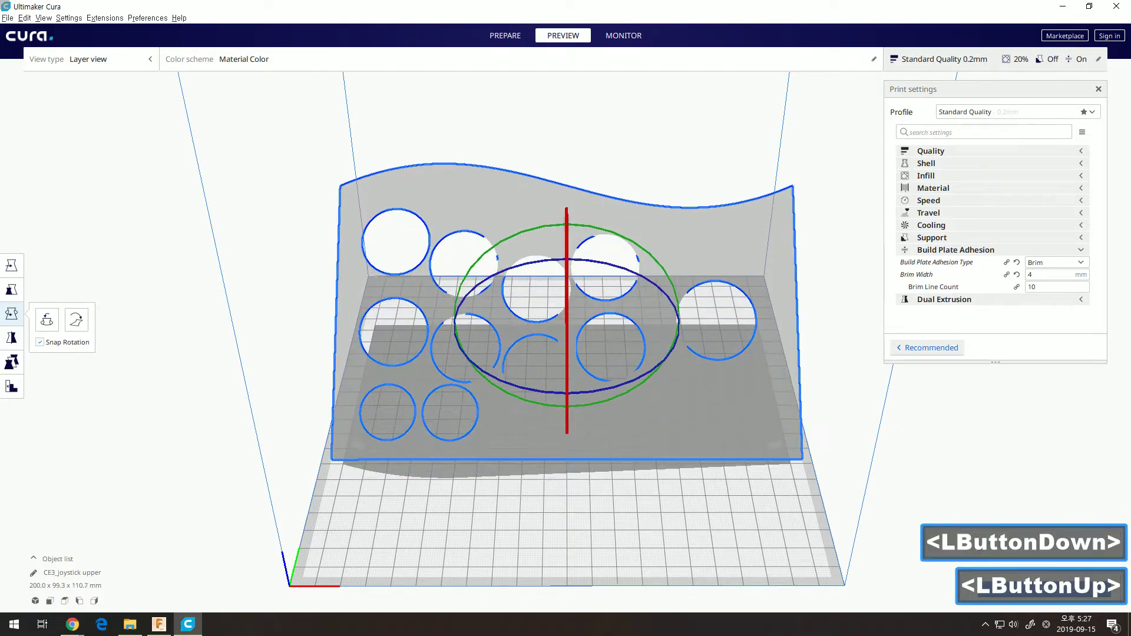
pyautogui.moveTo(567, 413); pyautogui.dragTo(581, 508)
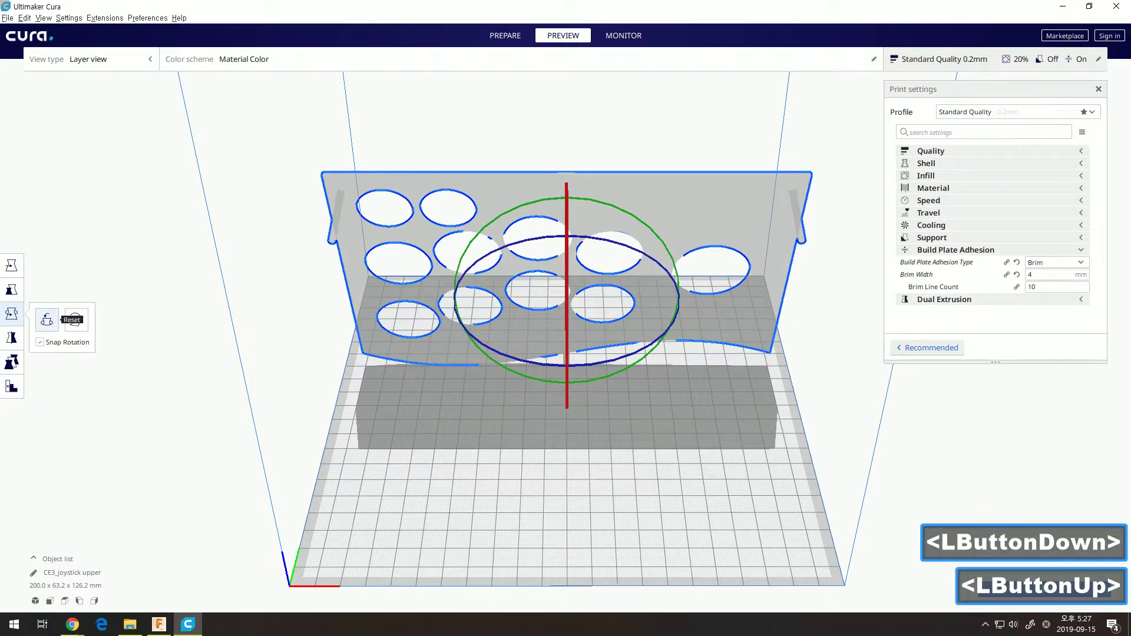
# Reset the upper plate's rotation and flip it about its long axis until it lies flat with both posts pointing up.
pyautogui.click(46, 320)
pyautogui.moveTo(471, 424); pyautogui.dragTo(613, 389, button='right')
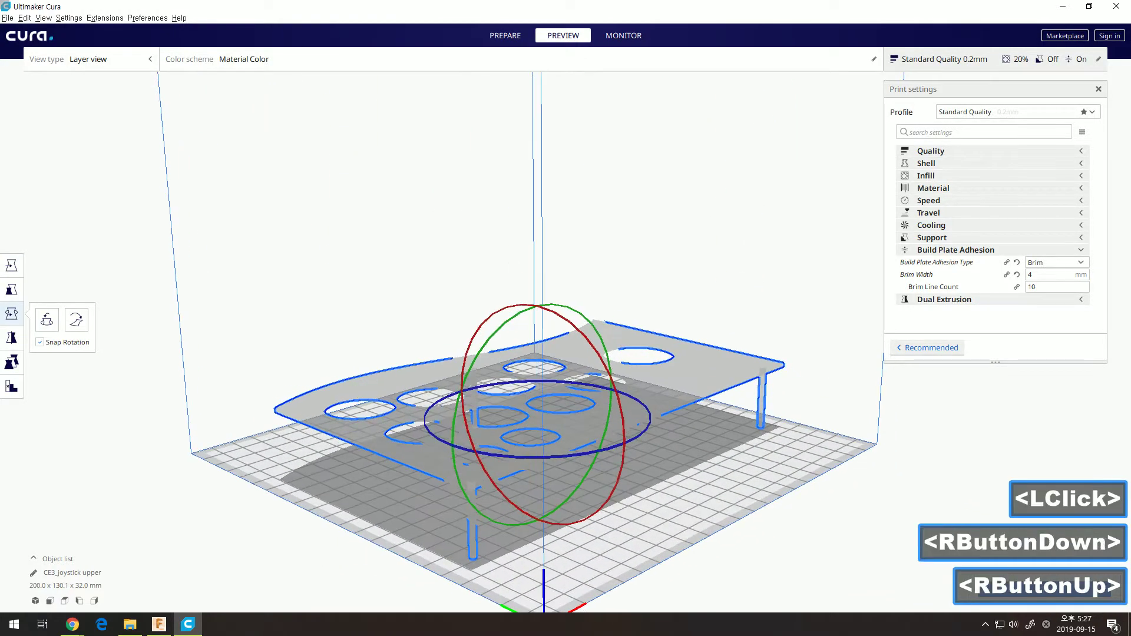
pyautogui.moveTo(616, 401); pyautogui.dragTo(673, 576)
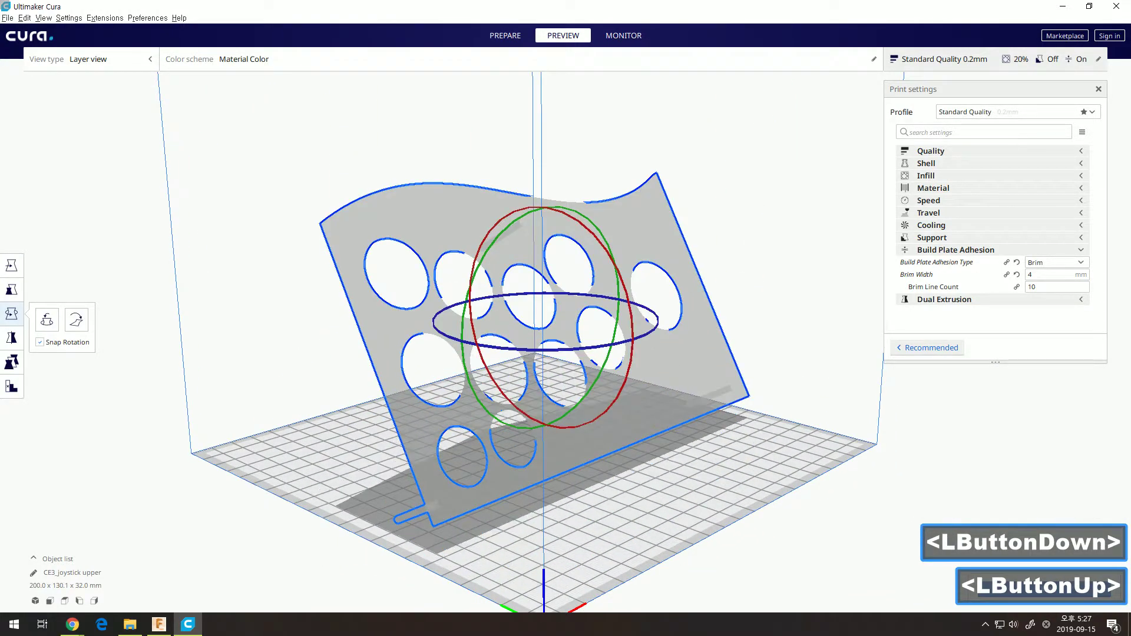
pyautogui.moveTo(631, 345); pyautogui.dragTo(631, 551)
pyautogui.moveTo(625, 347); pyautogui.dragTo(632, 475)
pyautogui.moveTo(632, 476); pyautogui.dragTo(485, 521, button='right')
pyautogui.click(484, 521)
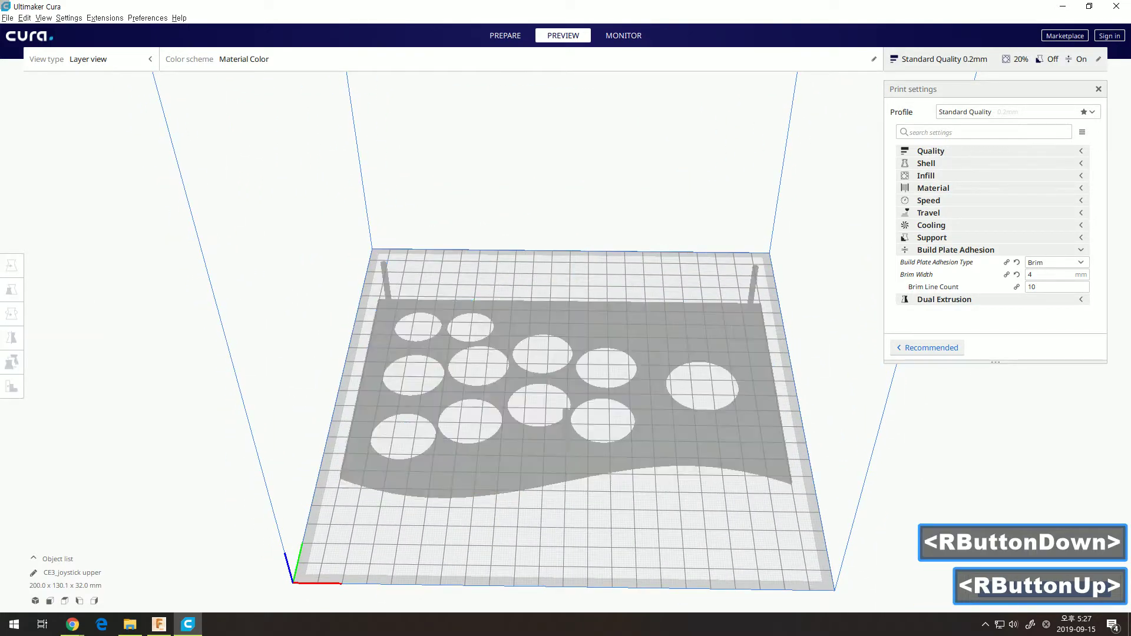
# Slice the flipped upper plate and view the generated layers and brim from above.
pyautogui.click(443, 472)
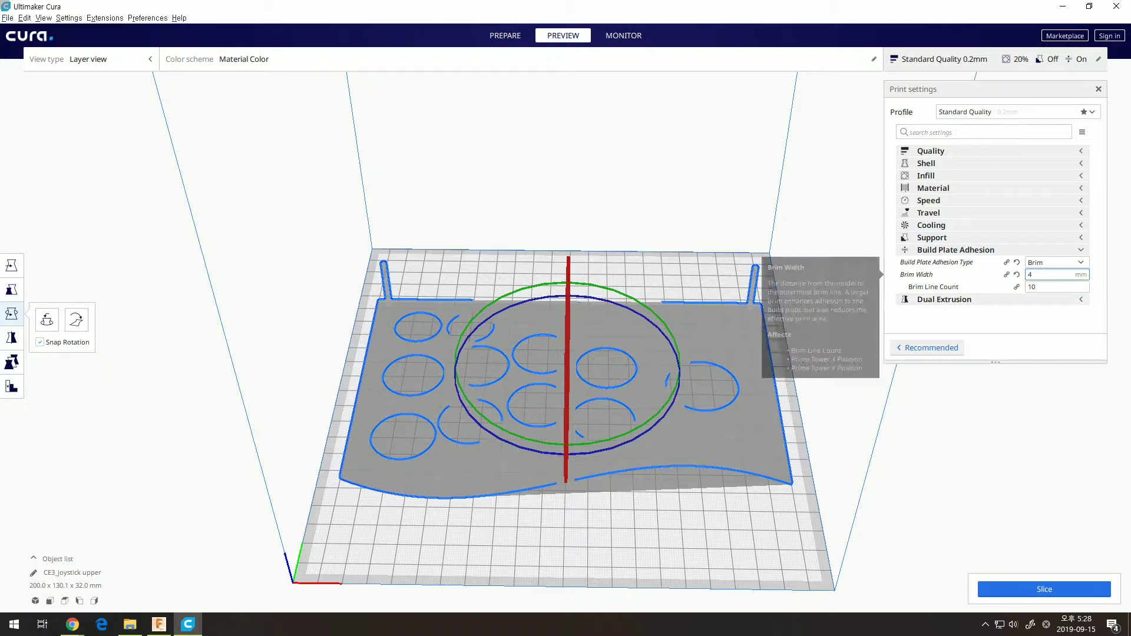
pyautogui.rightClick(946, 263)
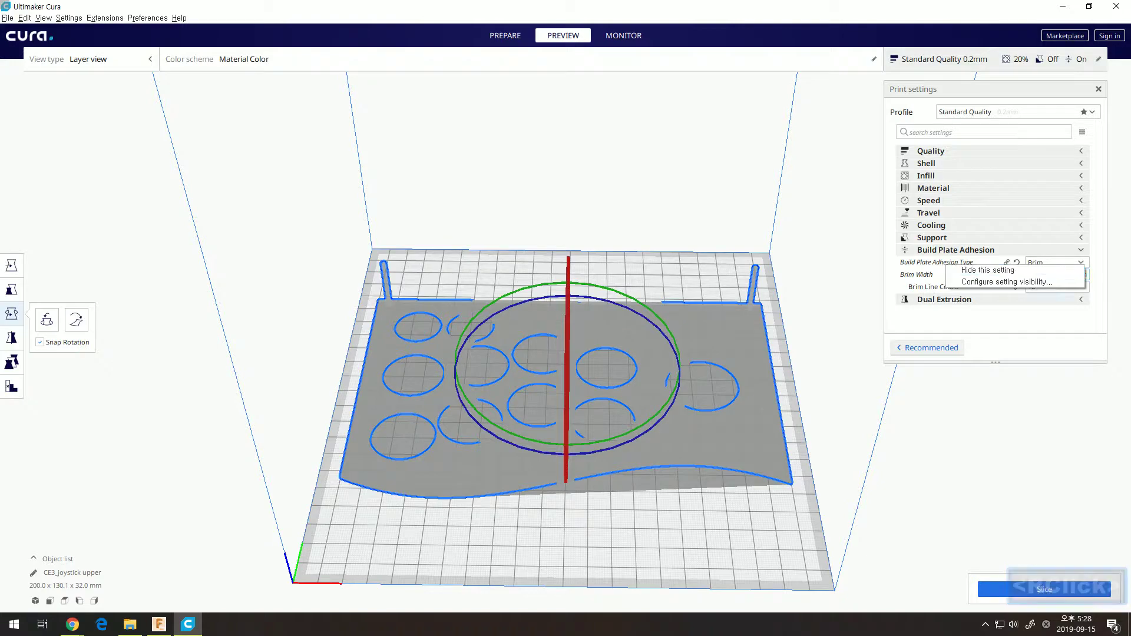
pyautogui.click(1044, 589)
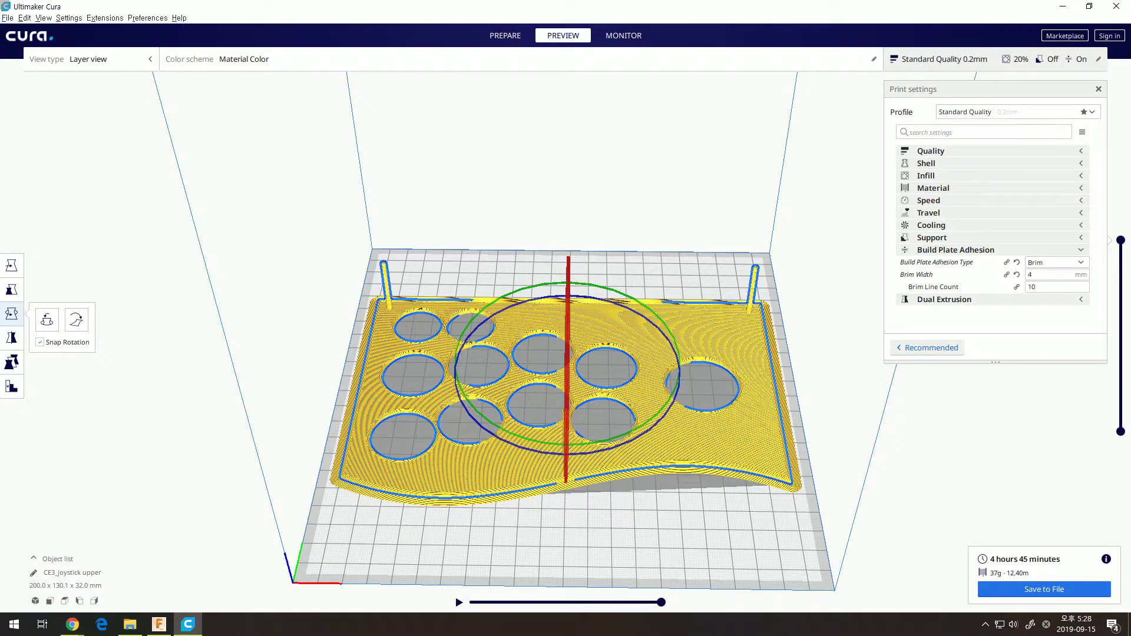
pyautogui.moveTo(567, 412); pyautogui.dragTo(731, 418, button='right')
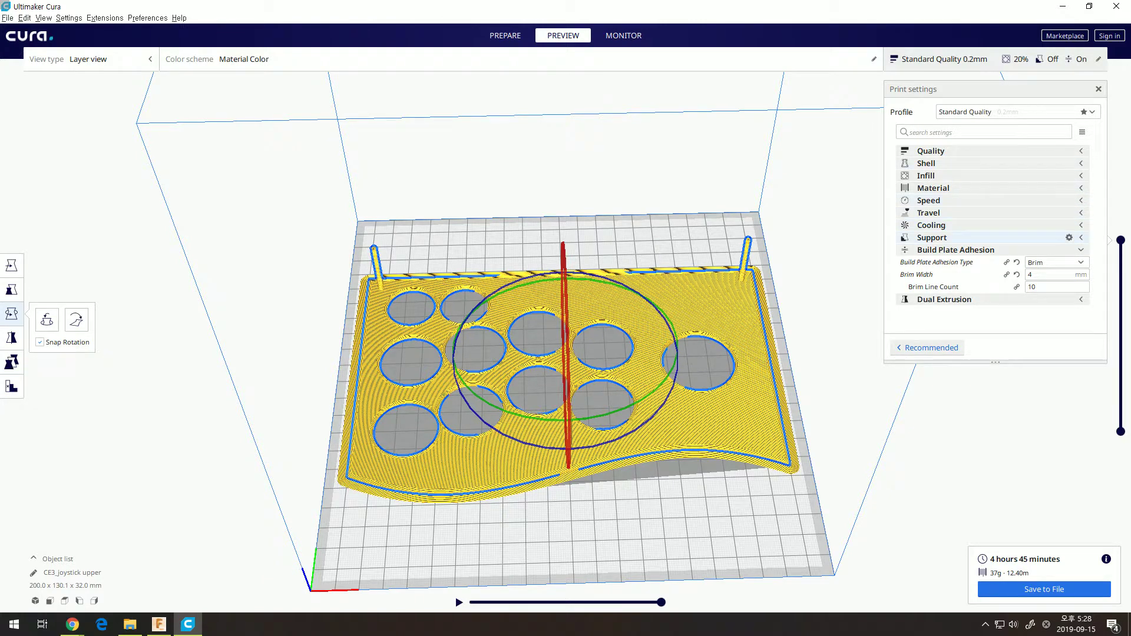
# Expand the cooling, travel, speed, infill and material settings and set the build plate temperature to 70 °C.
pyautogui.click(1001, 225)
pyautogui.click(966, 212)
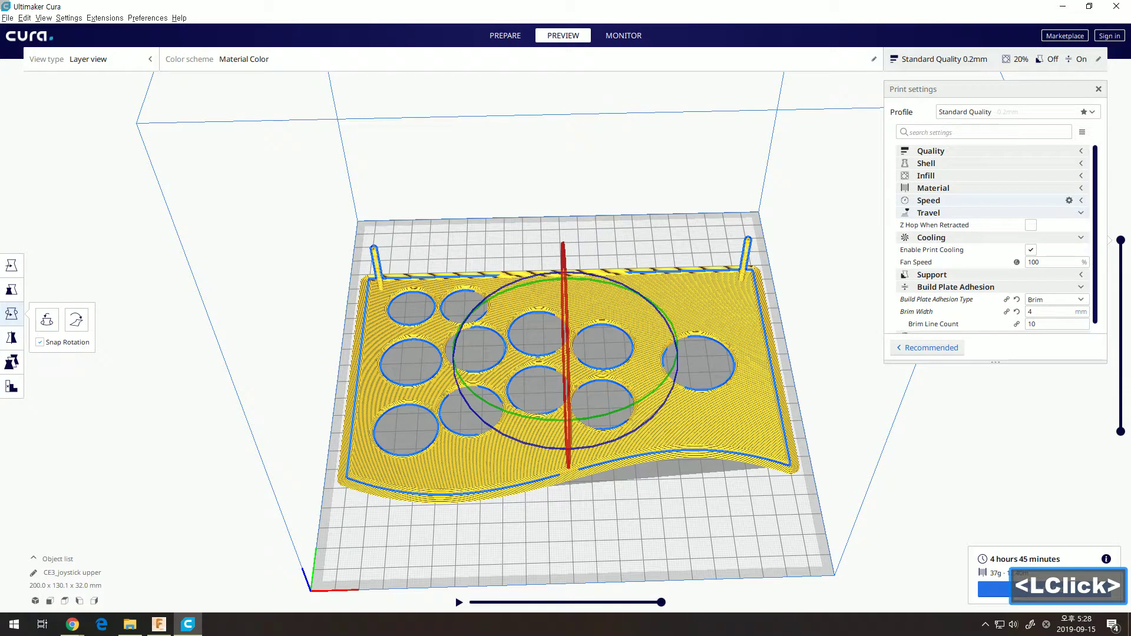
pyautogui.click(972, 201)
pyautogui.click(972, 175)
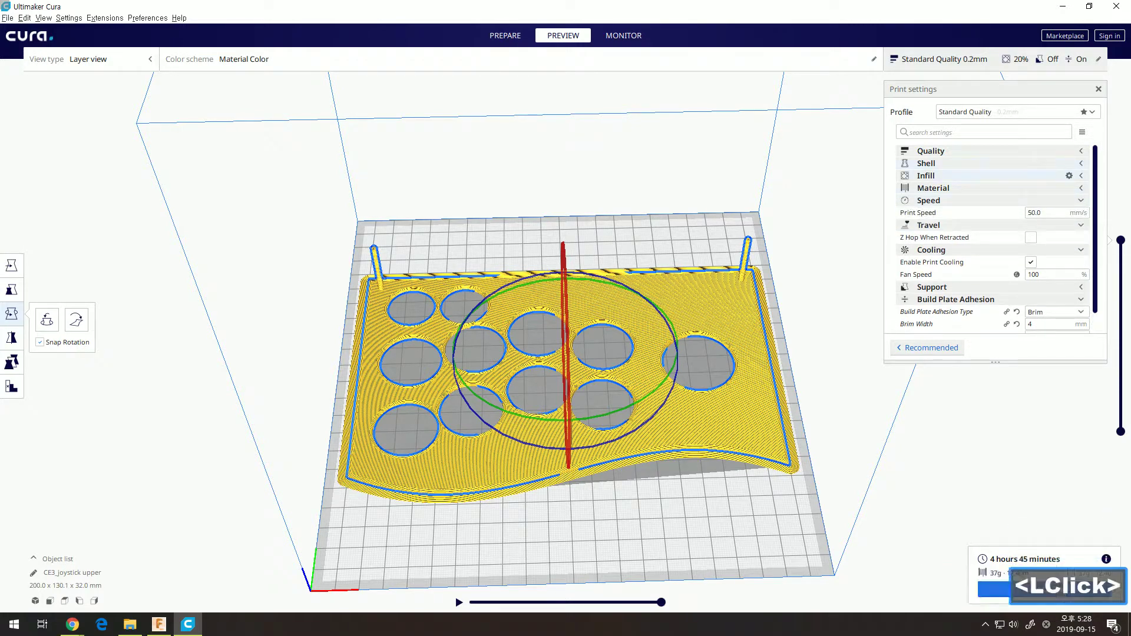
pyautogui.click(966, 212)
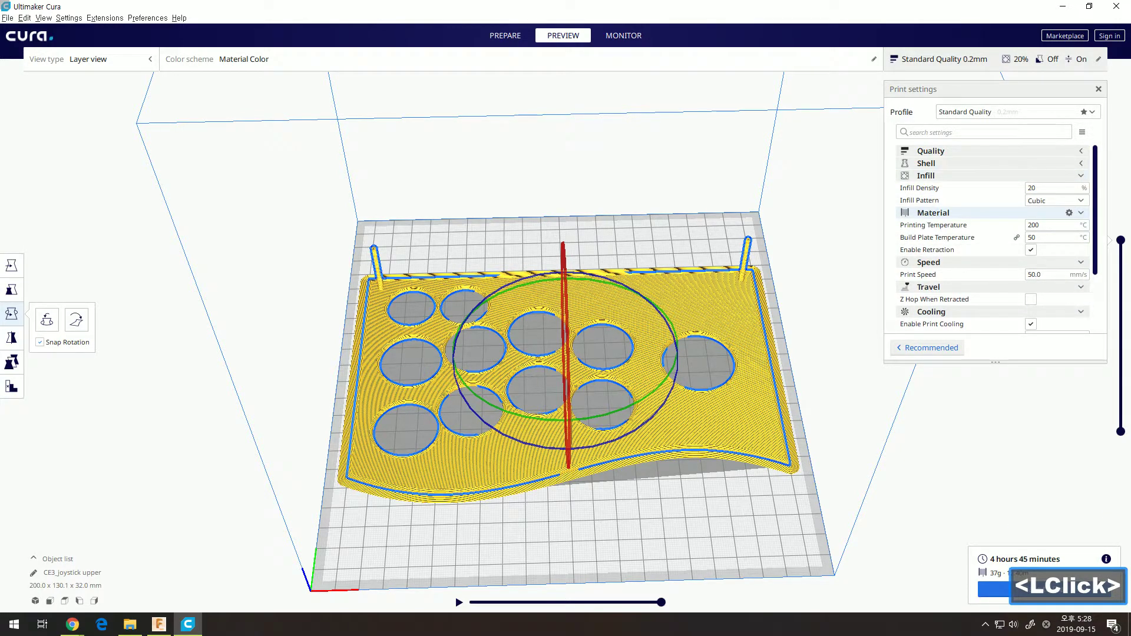
pyautogui.moveTo(1046, 238); pyautogui.dragTo(1025, 237)
pyautogui.click(1037, 237)
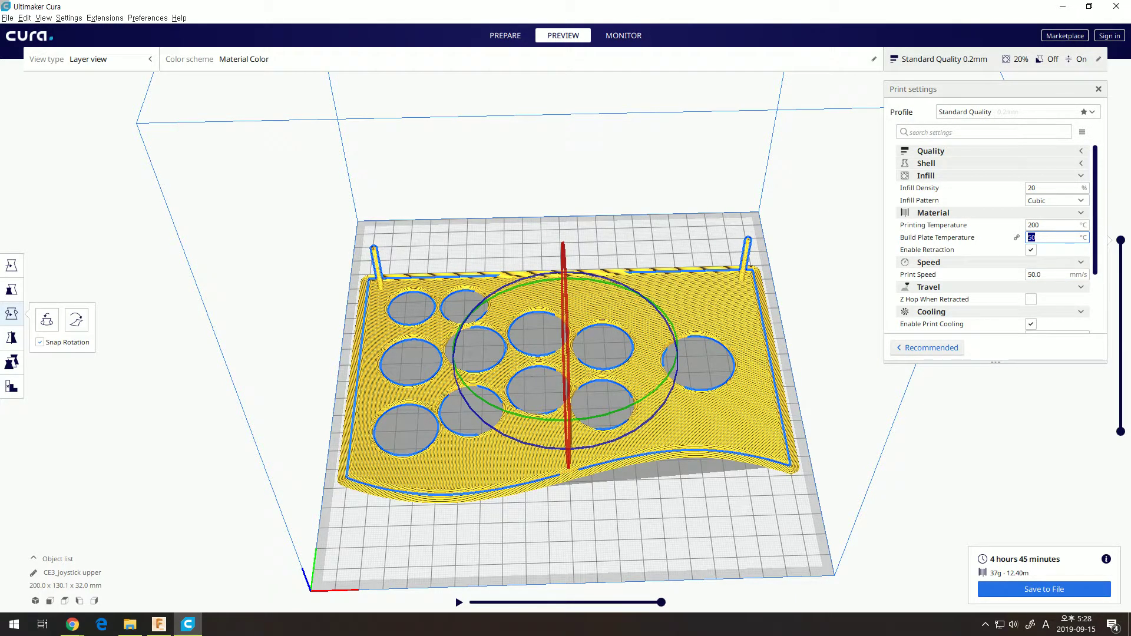
pyautogui.write('70')
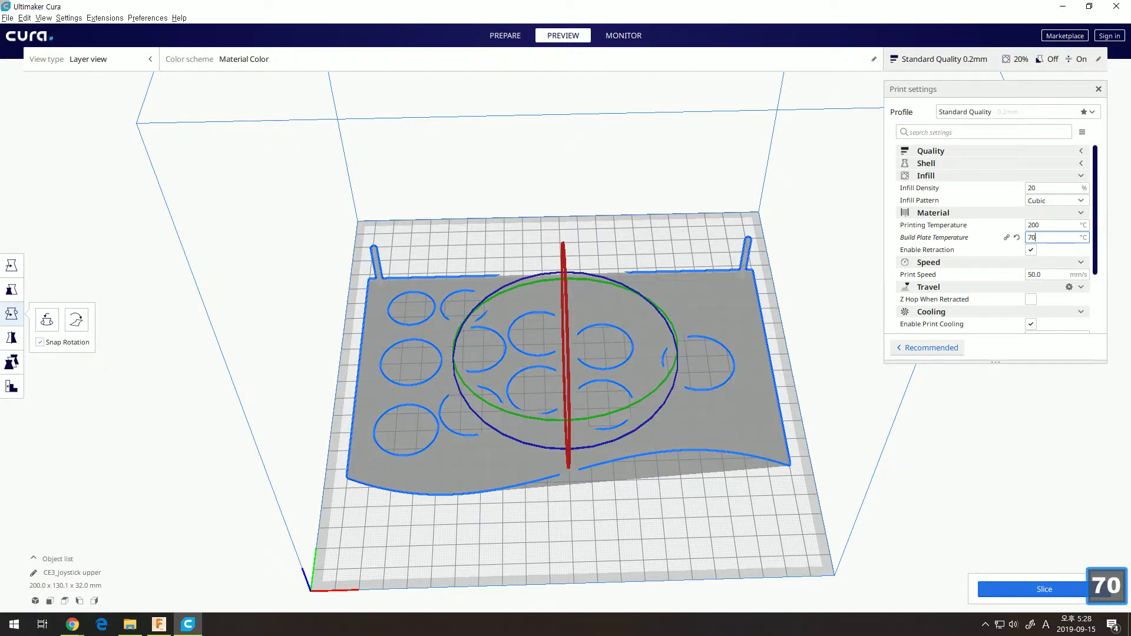
pyautogui.click(1044, 225)
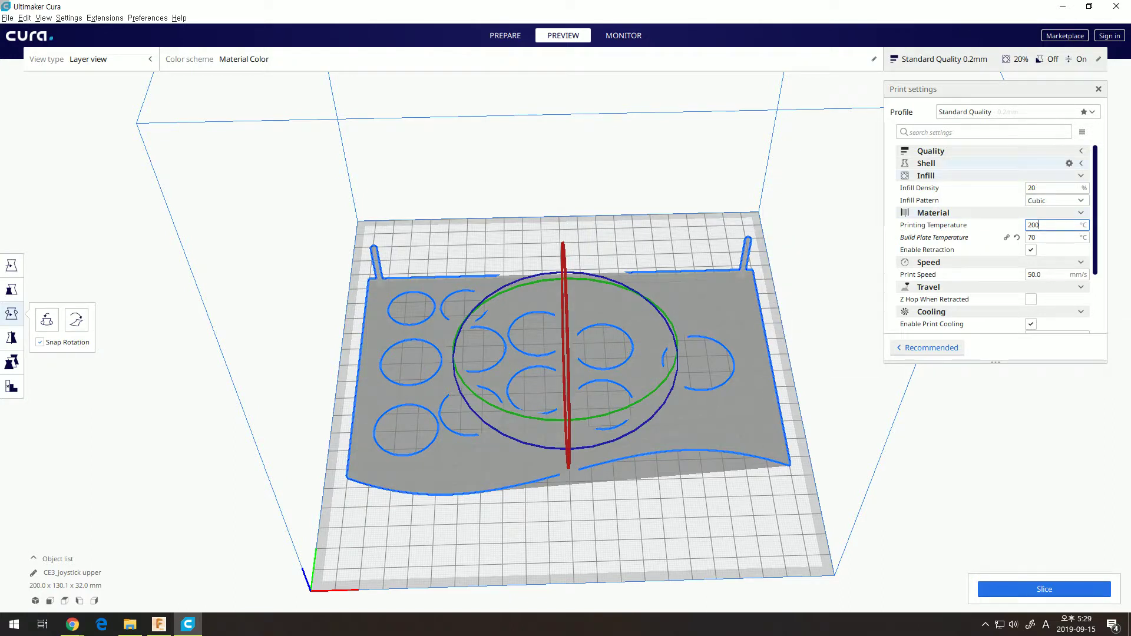
# Try an infill density of 0 % while reviewing the shell's wall settings, and restore the infill density to 20 %.
pyautogui.click(942, 163)
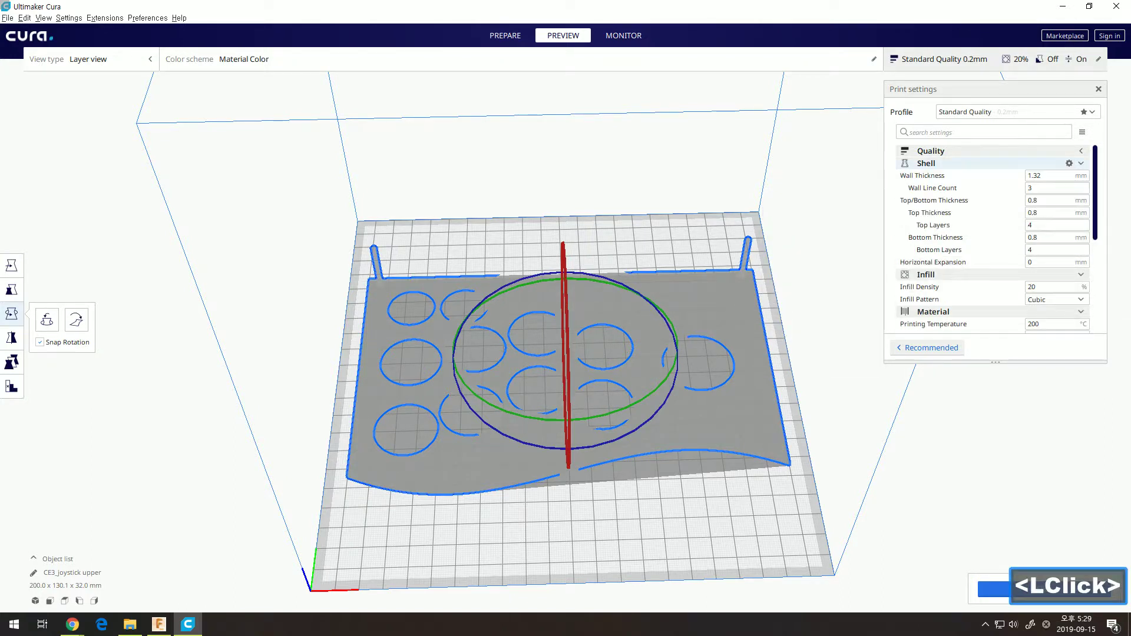
pyautogui.click(943, 163)
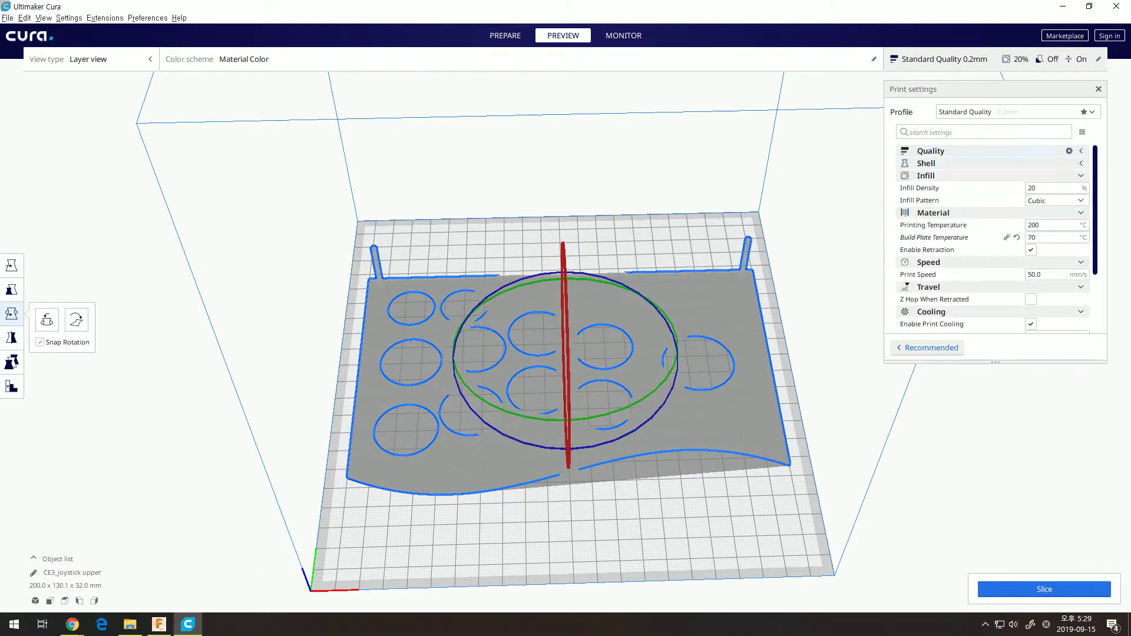
pyautogui.click(1031, 188)
pyautogui.write('0')
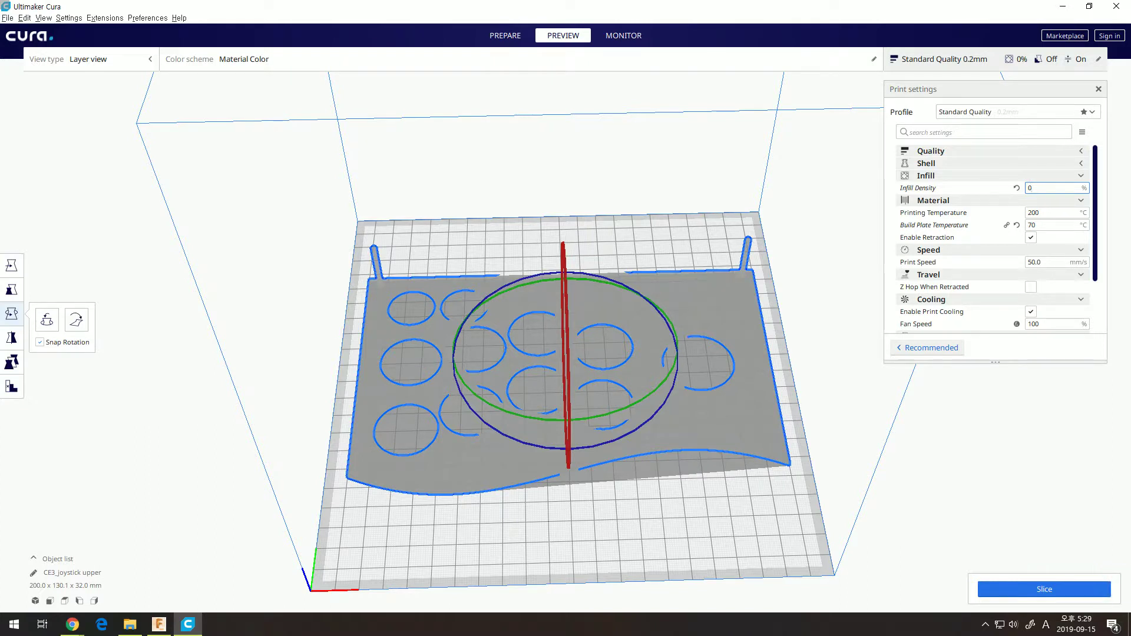
pyautogui.click(1069, 163)
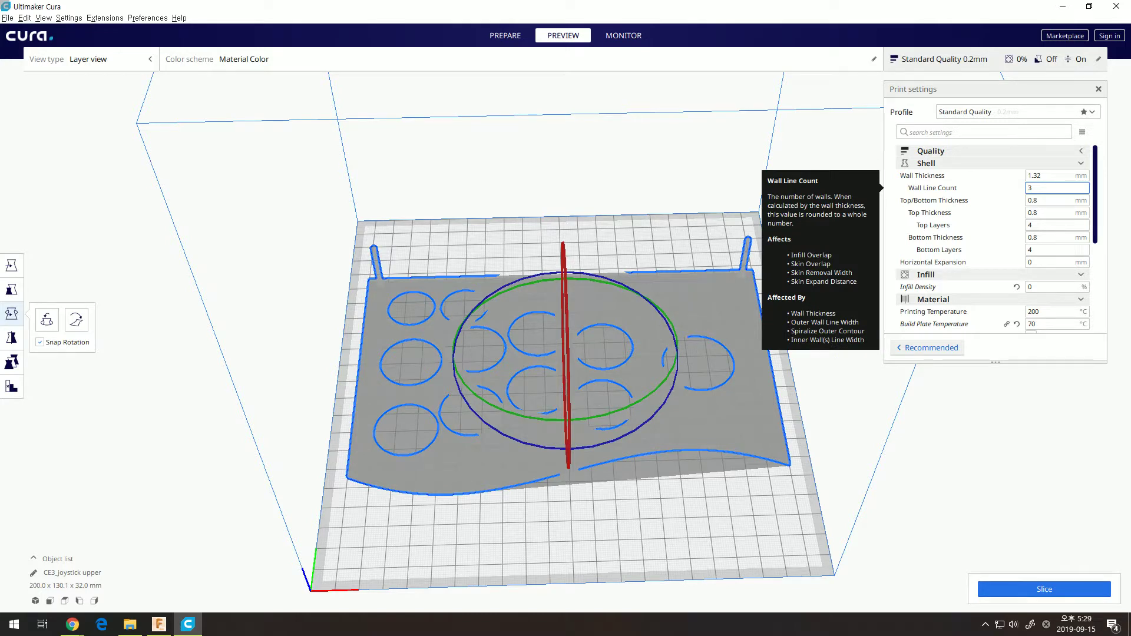
pyautogui.click(1056, 175)
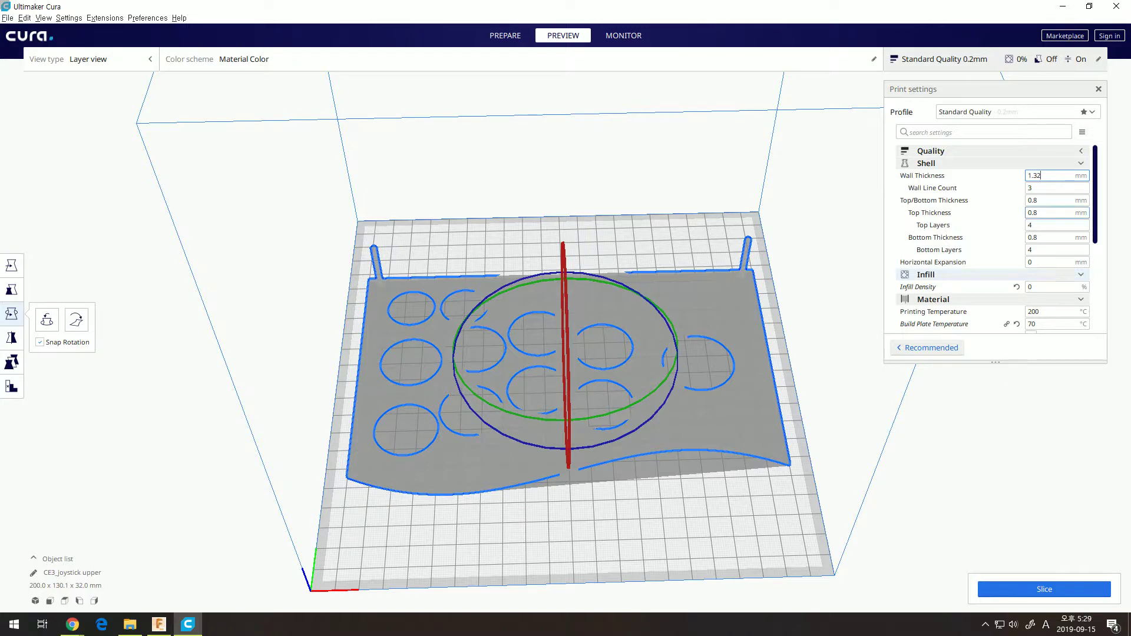
pyautogui.click(1070, 163)
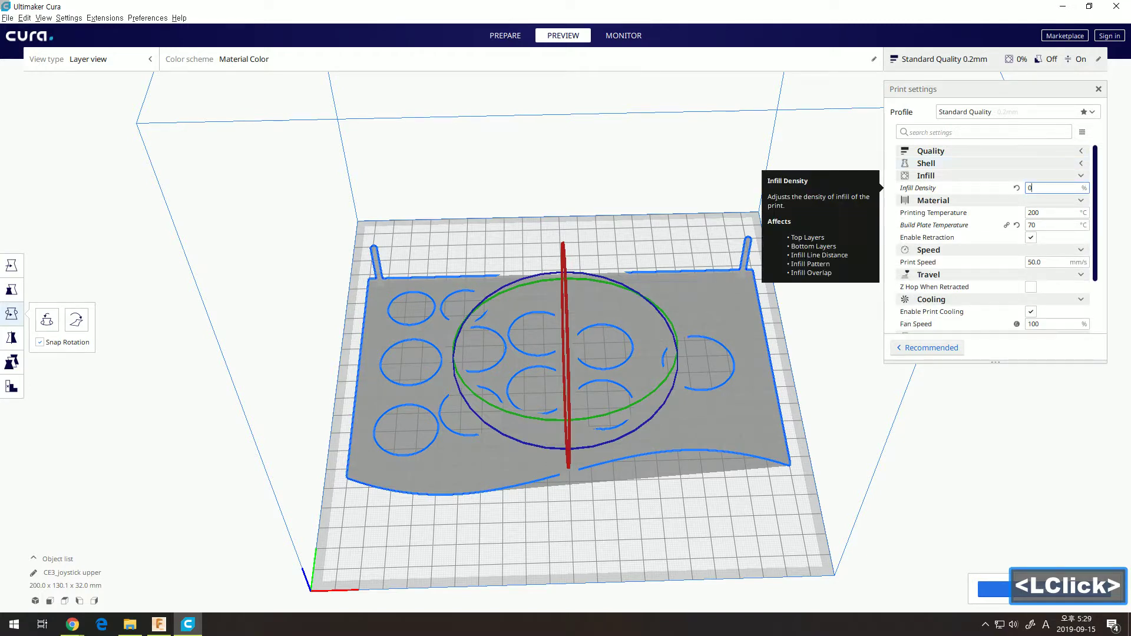
pyautogui.click(1037, 188)
pyautogui.write('20')
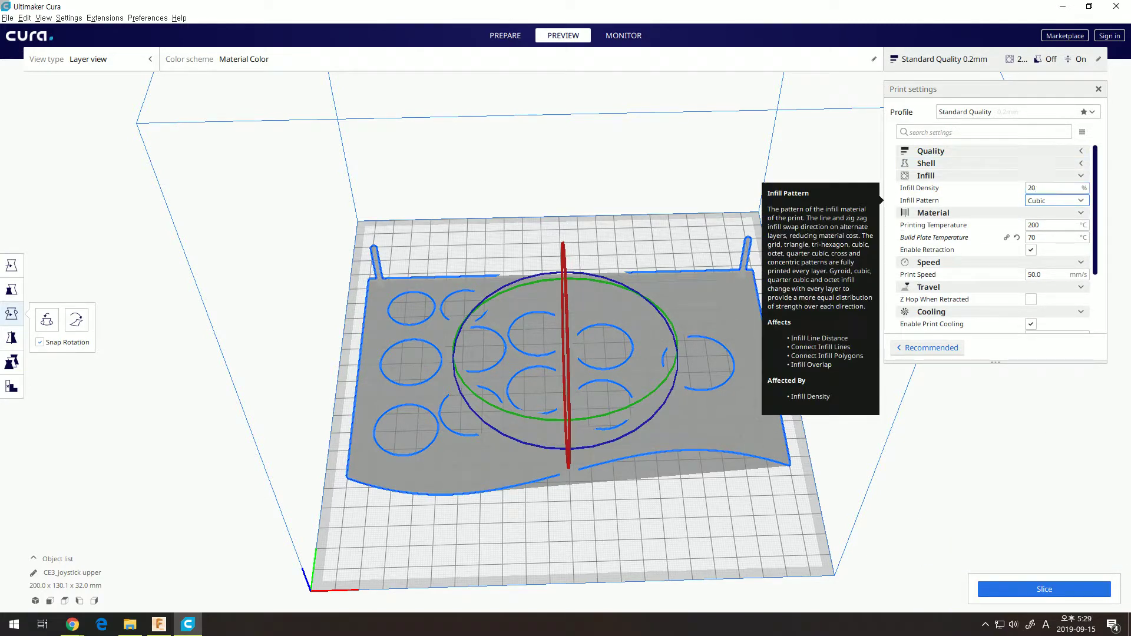
# Set the infill pattern to Triangles and slice the upper plate again.
pyautogui.click(1054, 200)
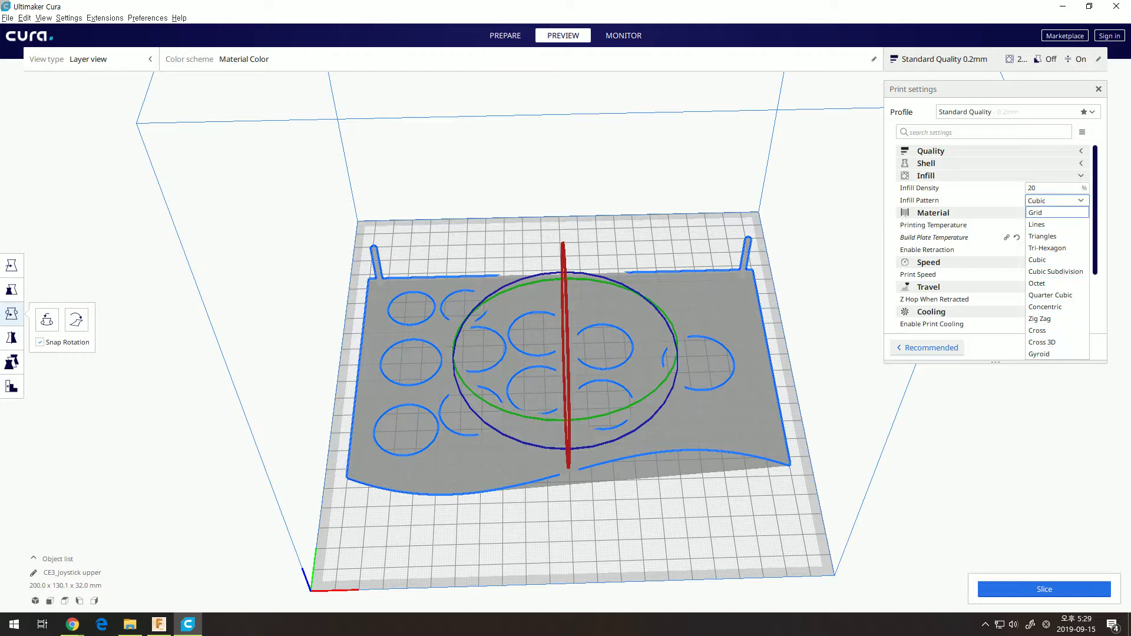
pyautogui.click(1055, 200)
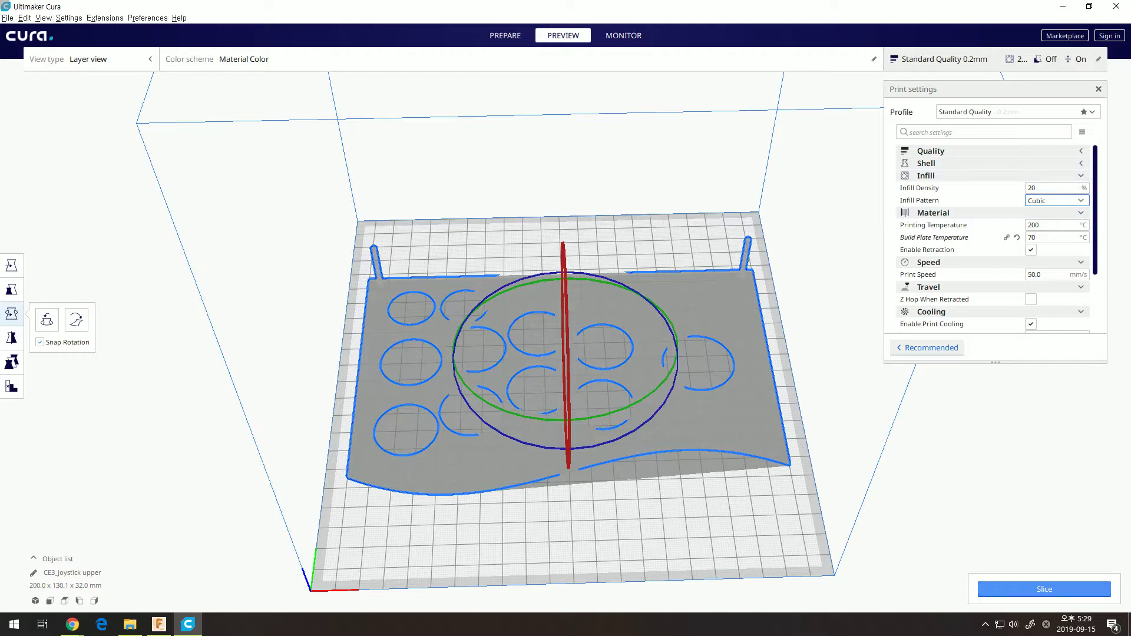
pyautogui.click(1057, 200)
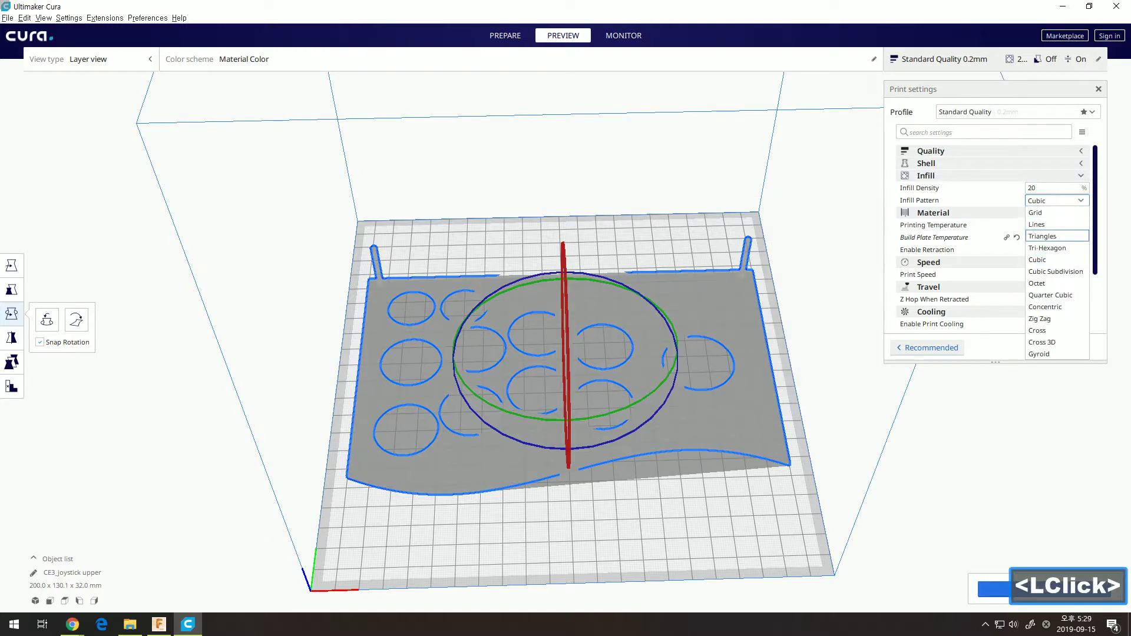
pyautogui.click(1043, 237)
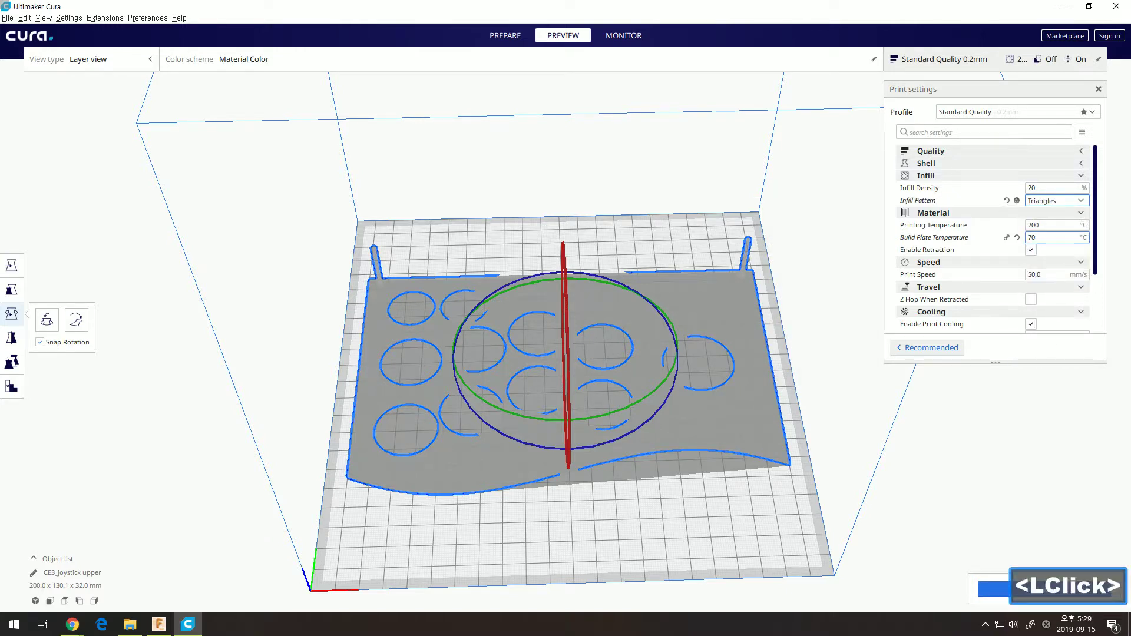
pyautogui.click(1001, 589)
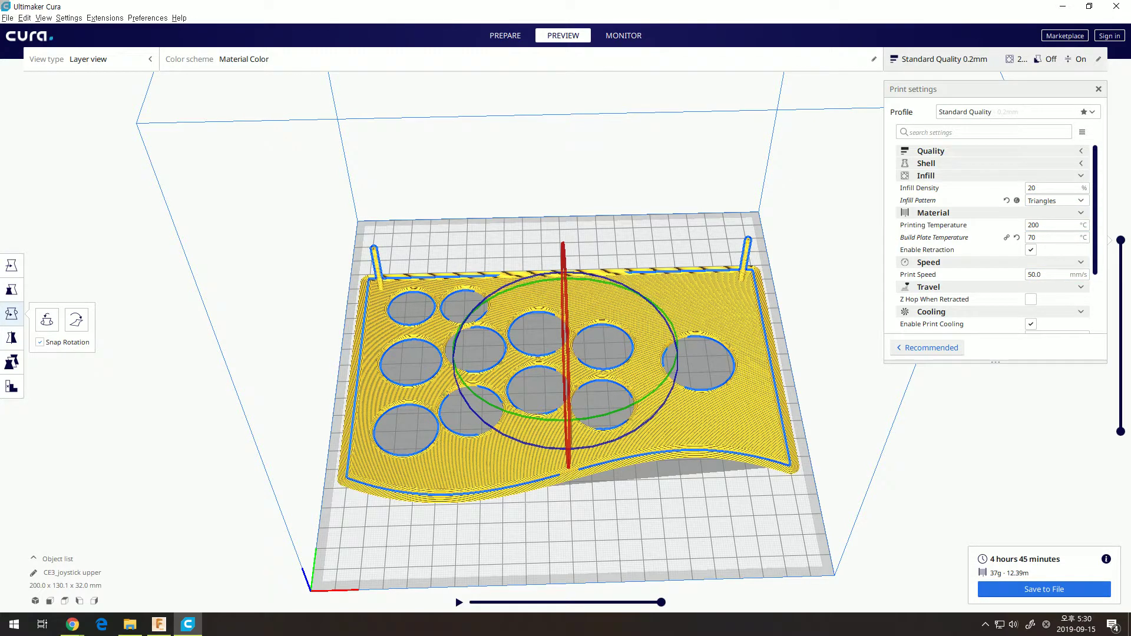
# Examine the plate's infill at layer 6 in the layer preview and return the preview to the top layer.
pyautogui.moveTo(1121, 240); pyautogui.dragTo(1120, 413)
pyautogui.moveTo(824, 412); pyautogui.dragTo(825, 433, button='right')
pyautogui.scroll(6, 565, 342)
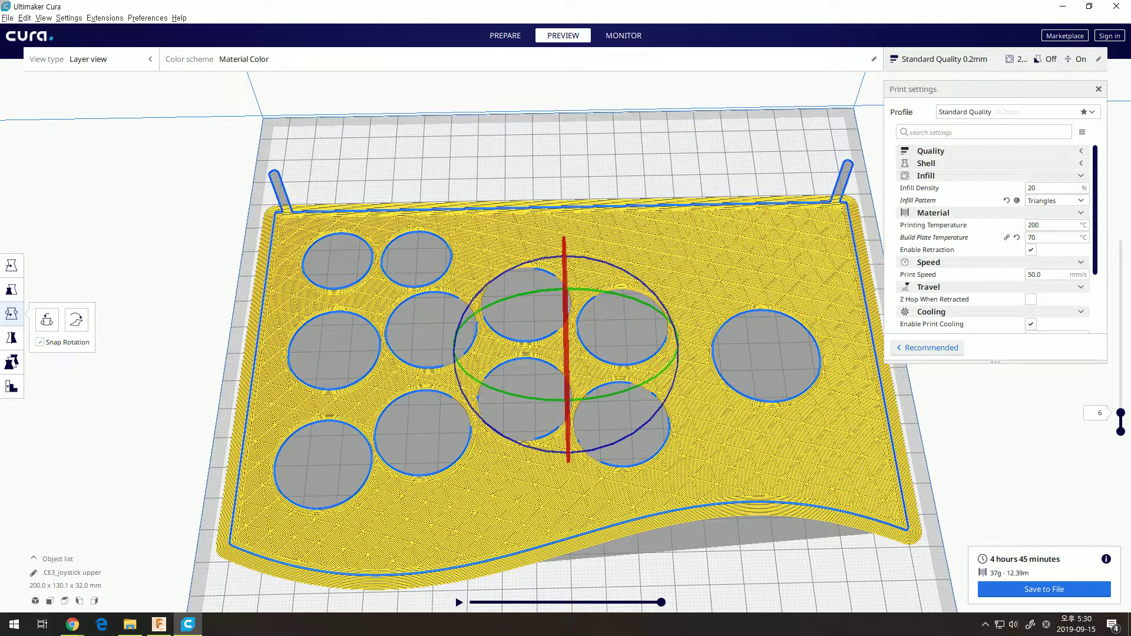
pyautogui.moveTo(1120, 413); pyautogui.dragTo(1121, 364)
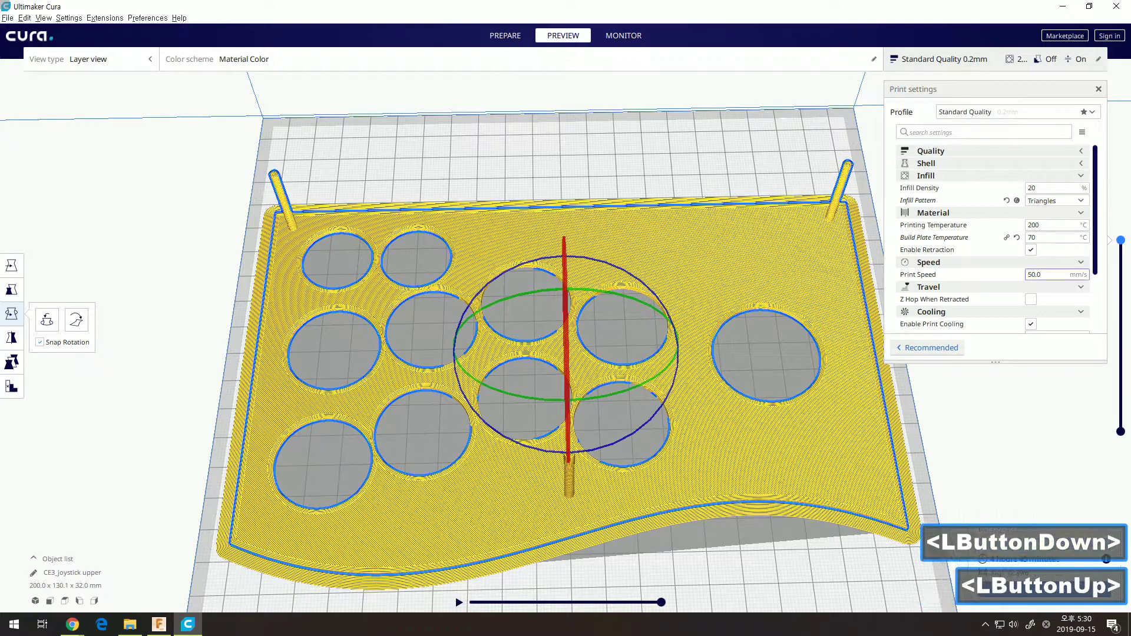
pyautogui.scroll(-3, 566, 329)
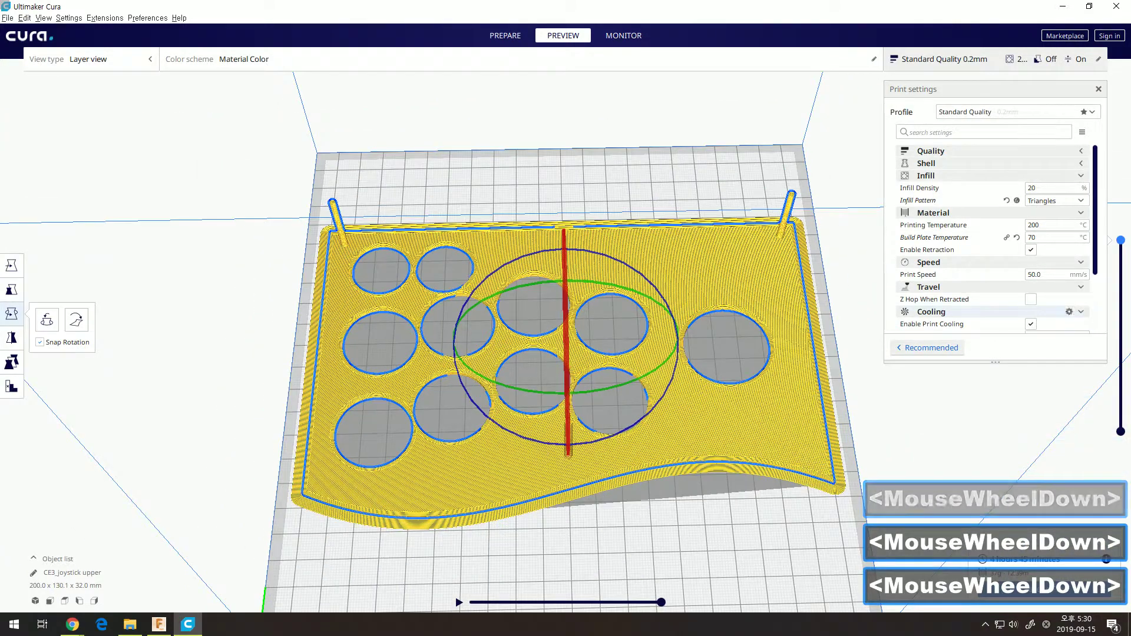
# Set the infill pattern to Grid and review the speed, cooling and build plate adhesion settings.
pyautogui.click(1055, 201)
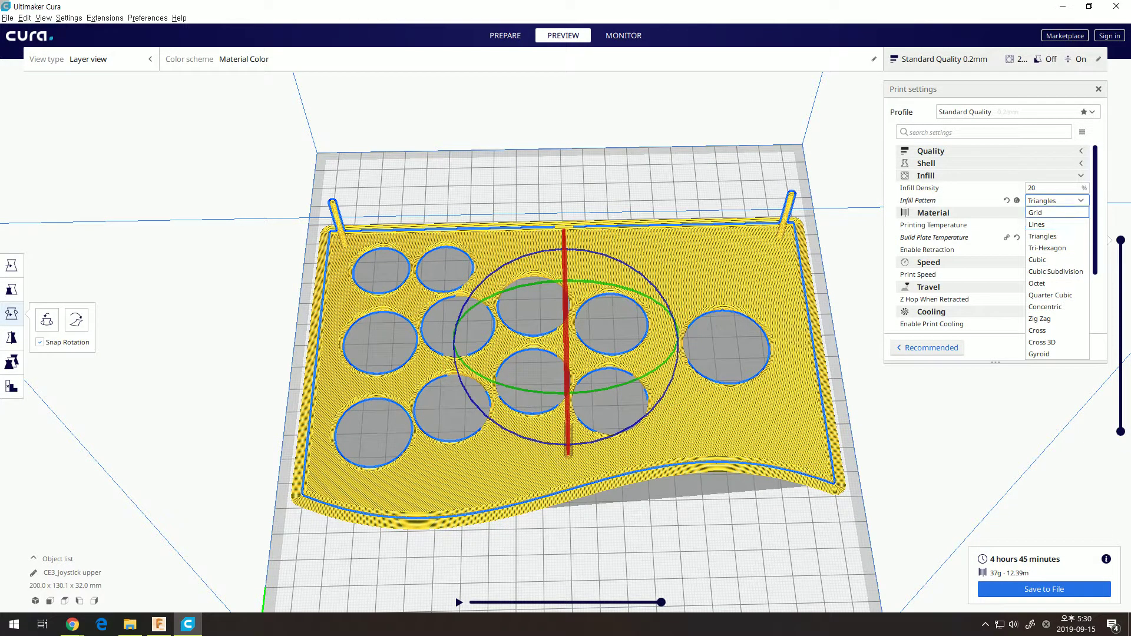
pyautogui.click(1054, 212)
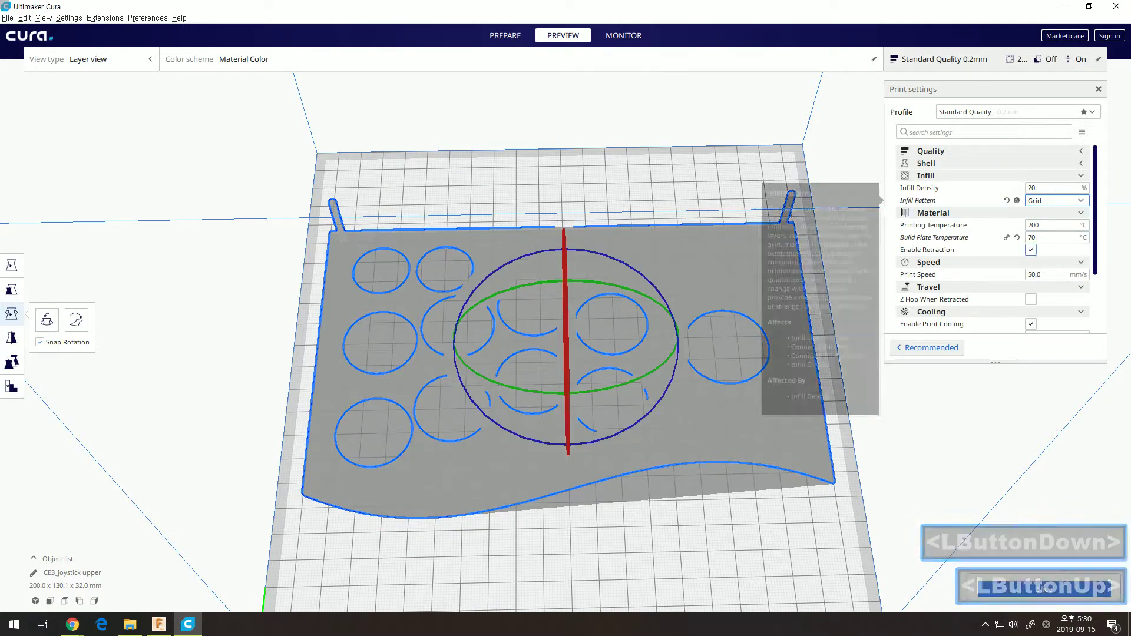
pyautogui.scroll(-3, 1055, 213)
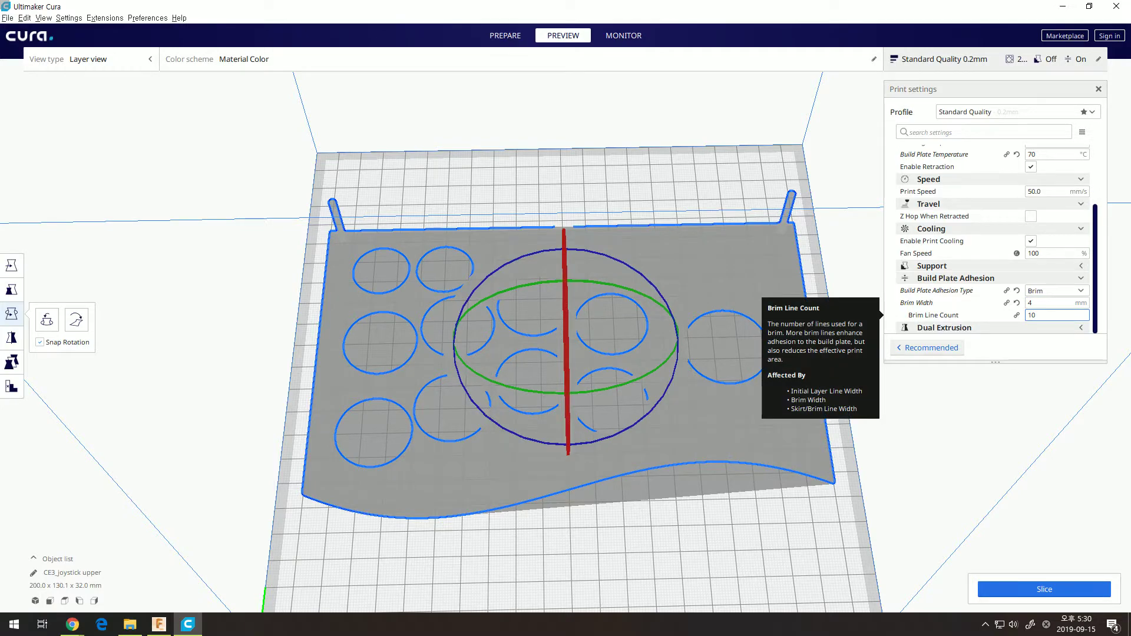
pyautogui.moveTo(765, 383); pyautogui.dragTo(819, 343, button='right')
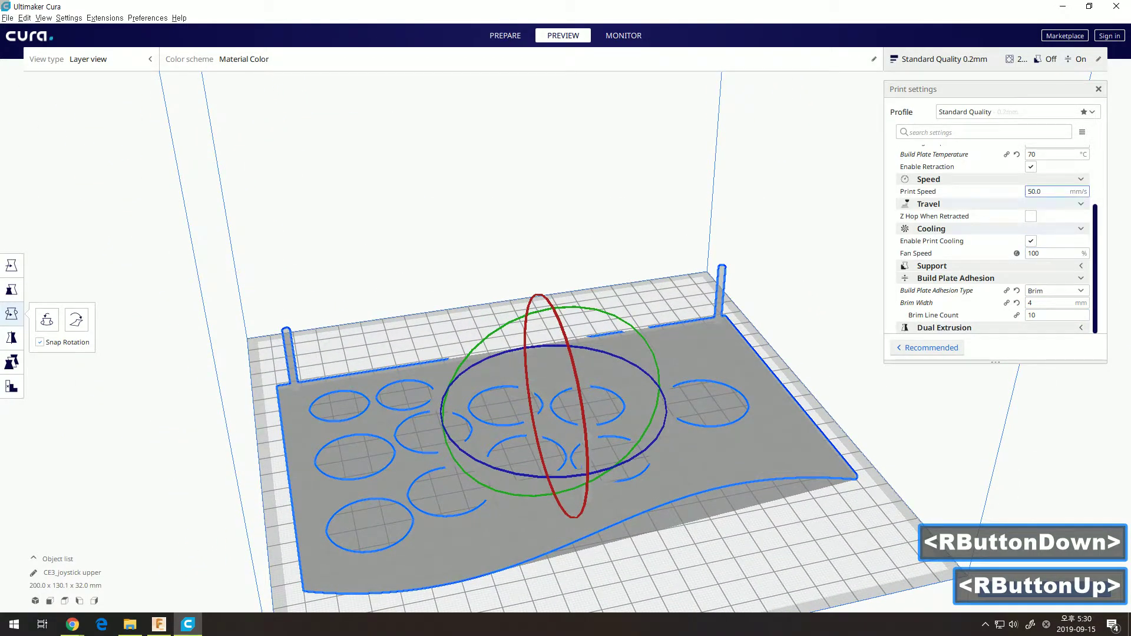
# Set the print speed to 60 mm/s.
pyautogui.moveTo(1032, 191); pyautogui.dragTo(1024, 192)
pyautogui.write('6')
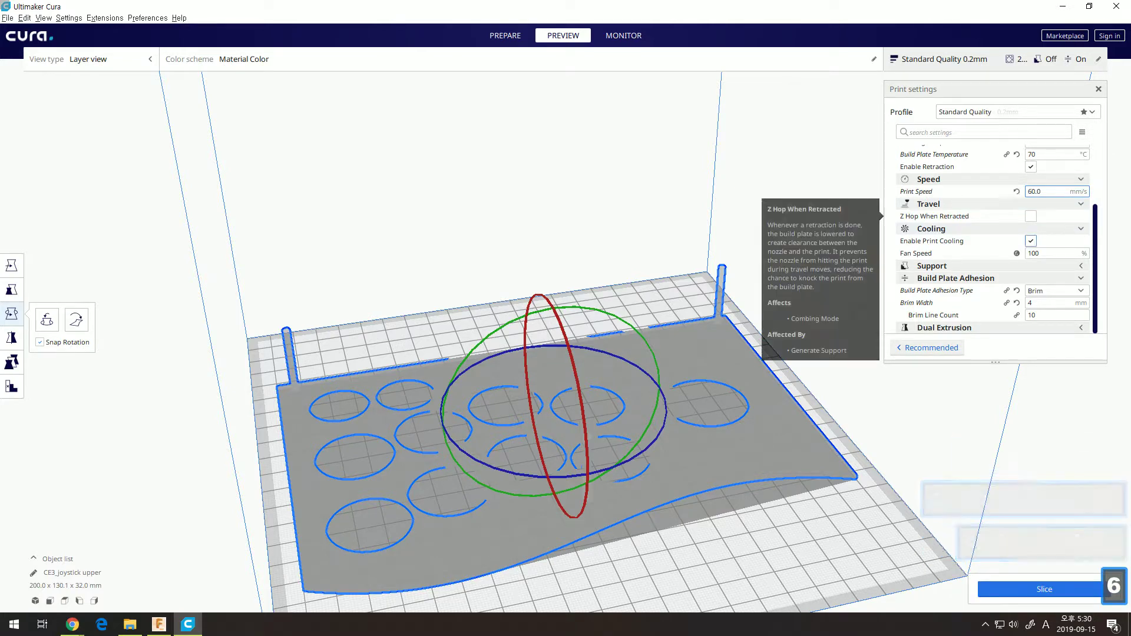
pyautogui.scroll(-2, 361, 562)
# Try generating support with overhang angles of 65° and 50°, and turn support generation back off.
pyautogui.click(989, 265)
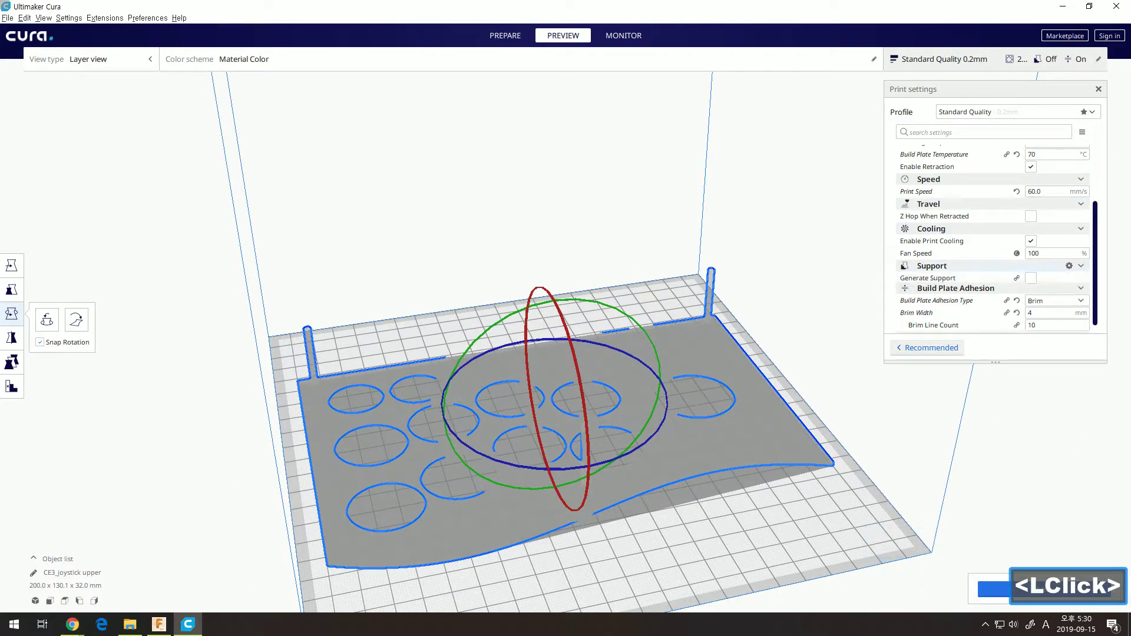
pyautogui.moveTo(825, 312); pyautogui.dragTo(795, 348, button='right')
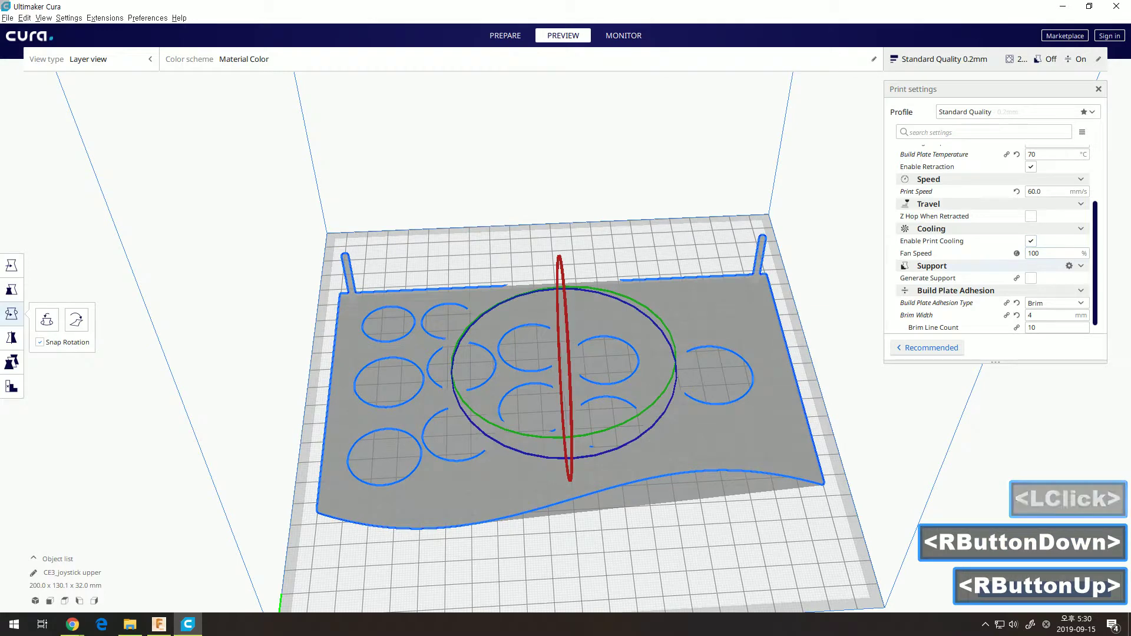
pyautogui.click(1031, 278)
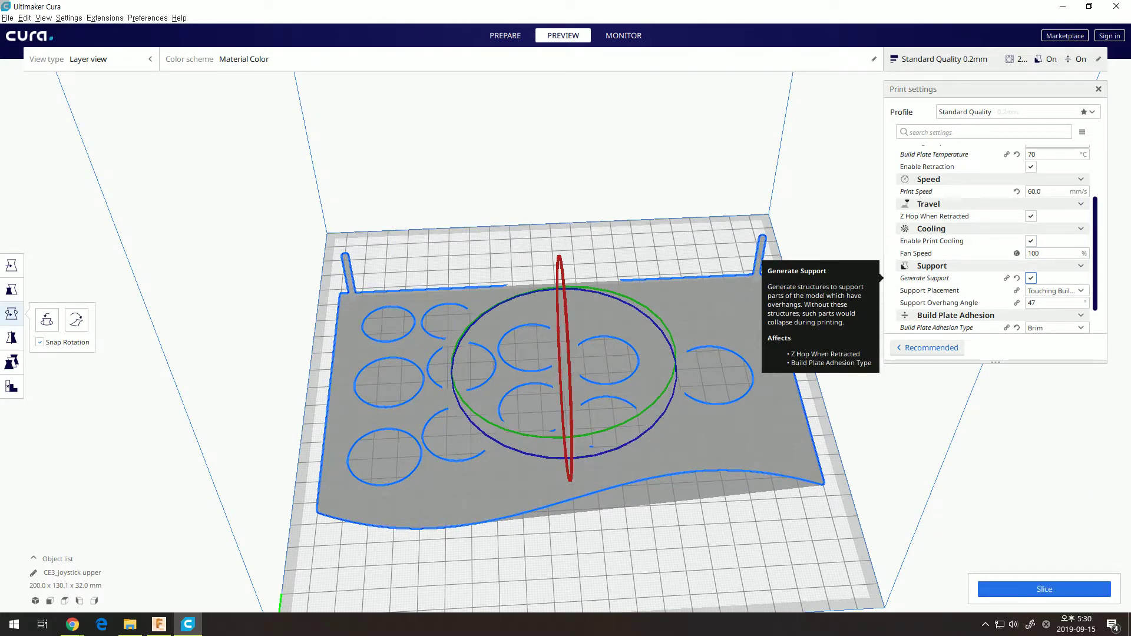
pyautogui.click(1031, 303)
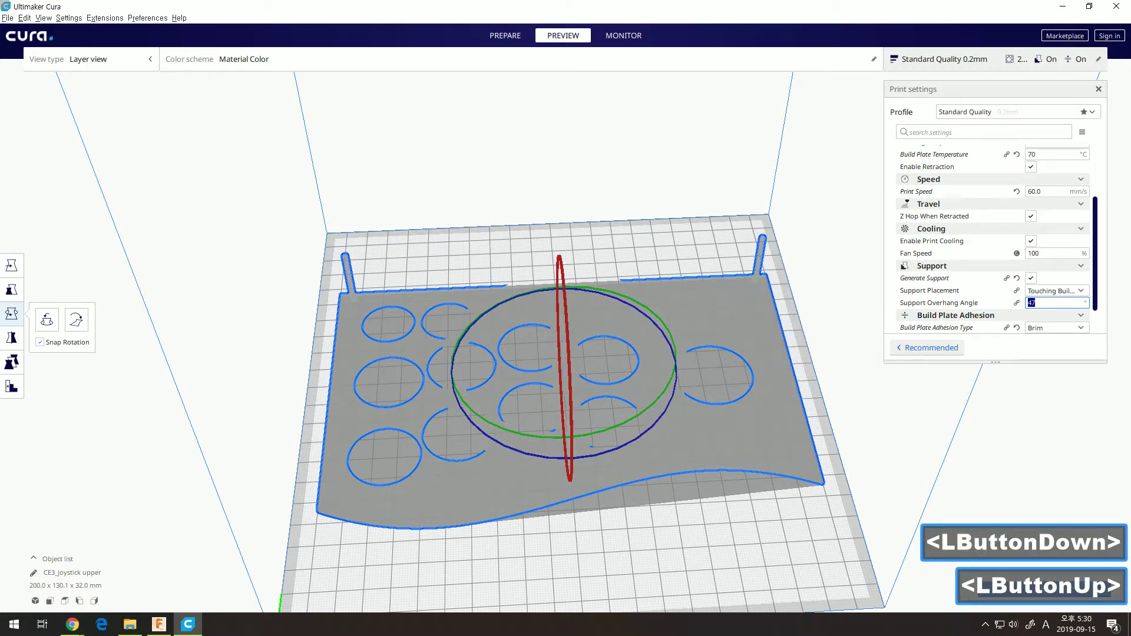
pyautogui.write('65')
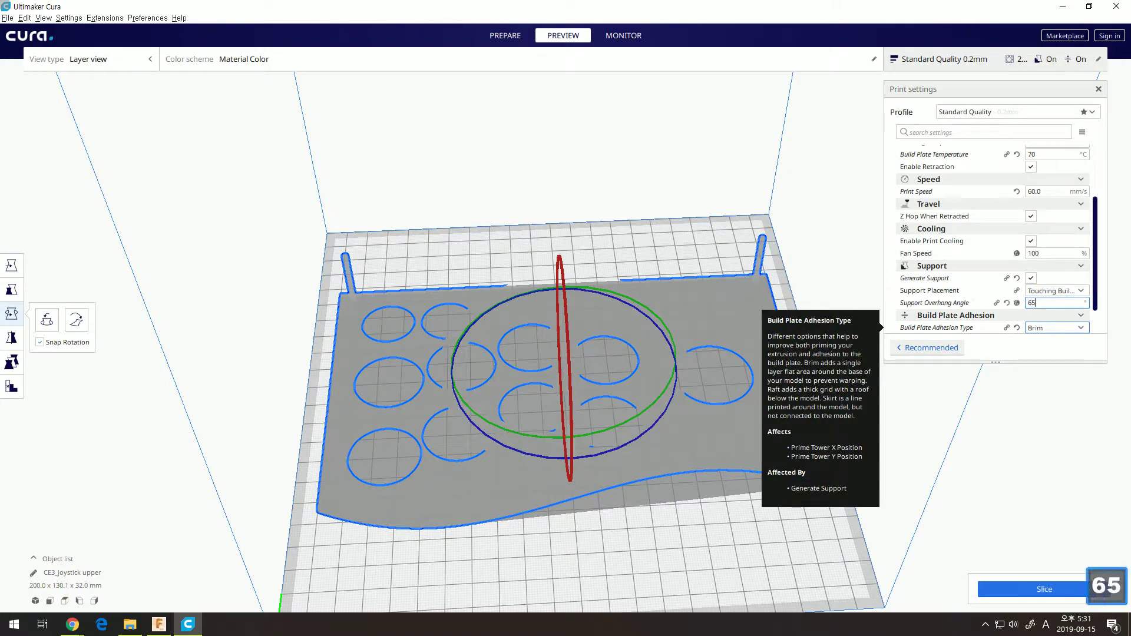
pyautogui.click(1037, 303)
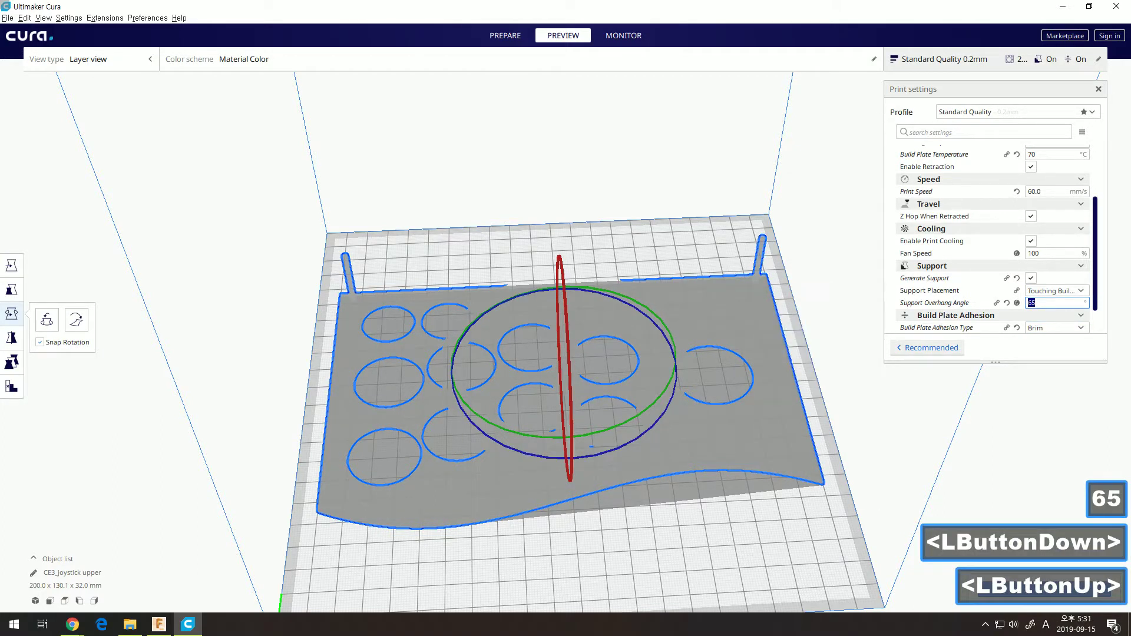
pyautogui.write('50')
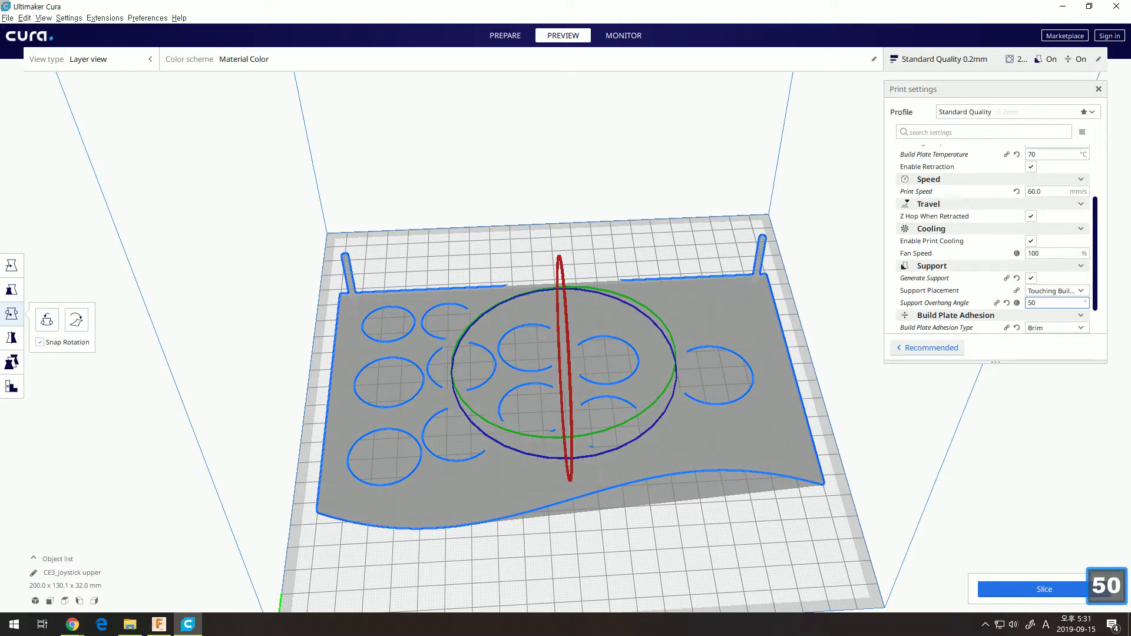
pyautogui.moveTo(648, 412); pyautogui.dragTo(725, 413, button='right')
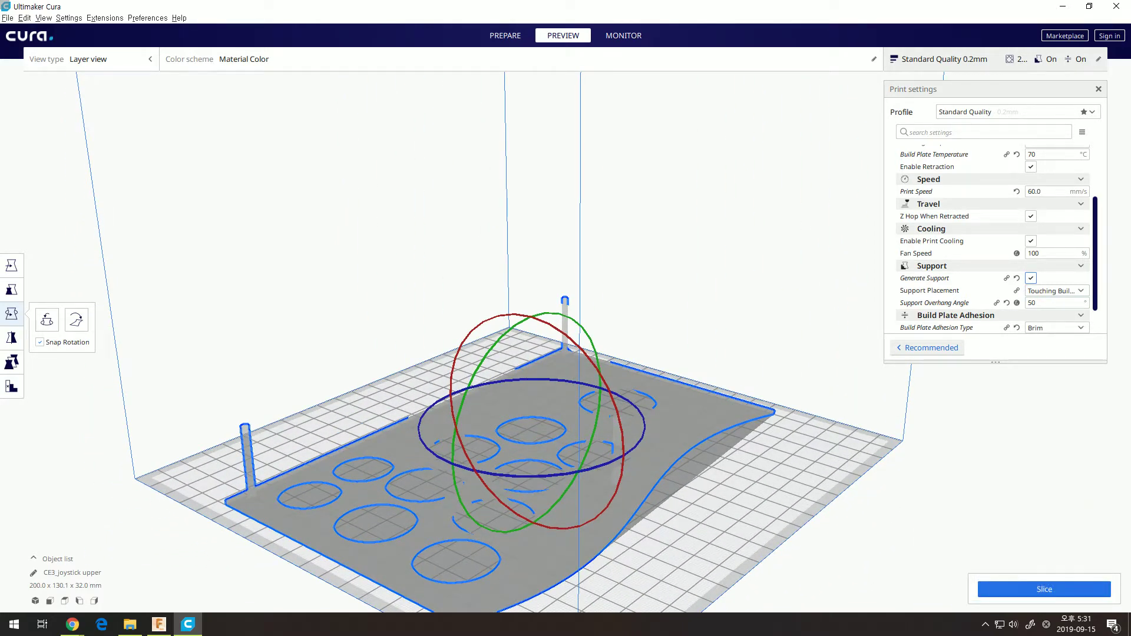
pyautogui.click(1030, 278)
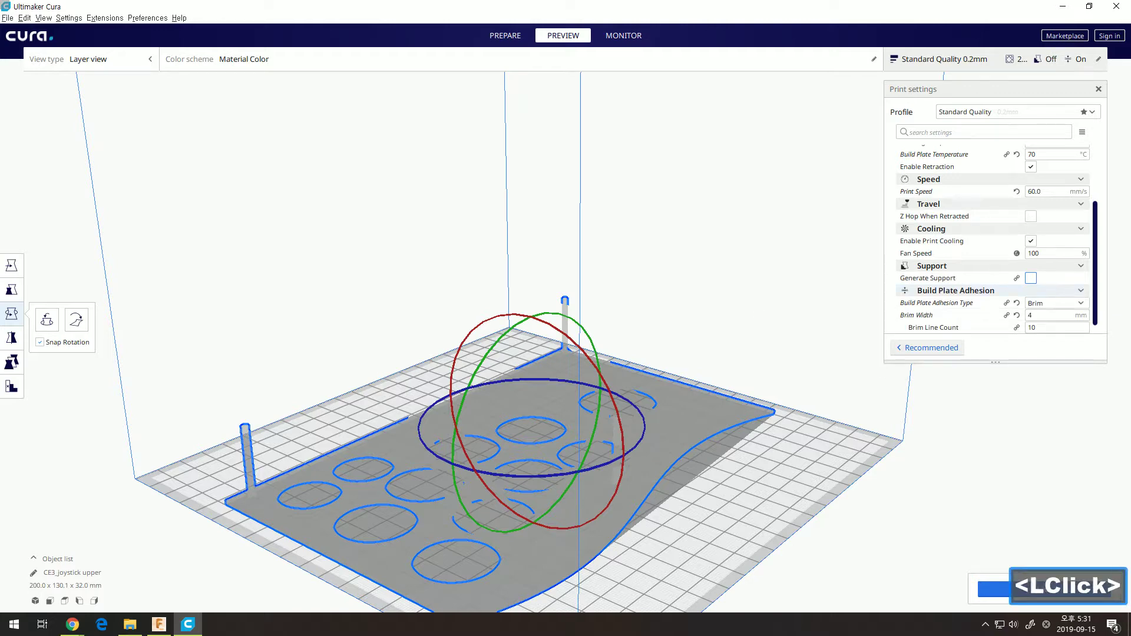
# Slice the upper plate without support and save it to the Desktop as the G-code file "CE3_joystick upper".
pyautogui.moveTo(707, 354); pyautogui.dragTo(575, 396, button='right')
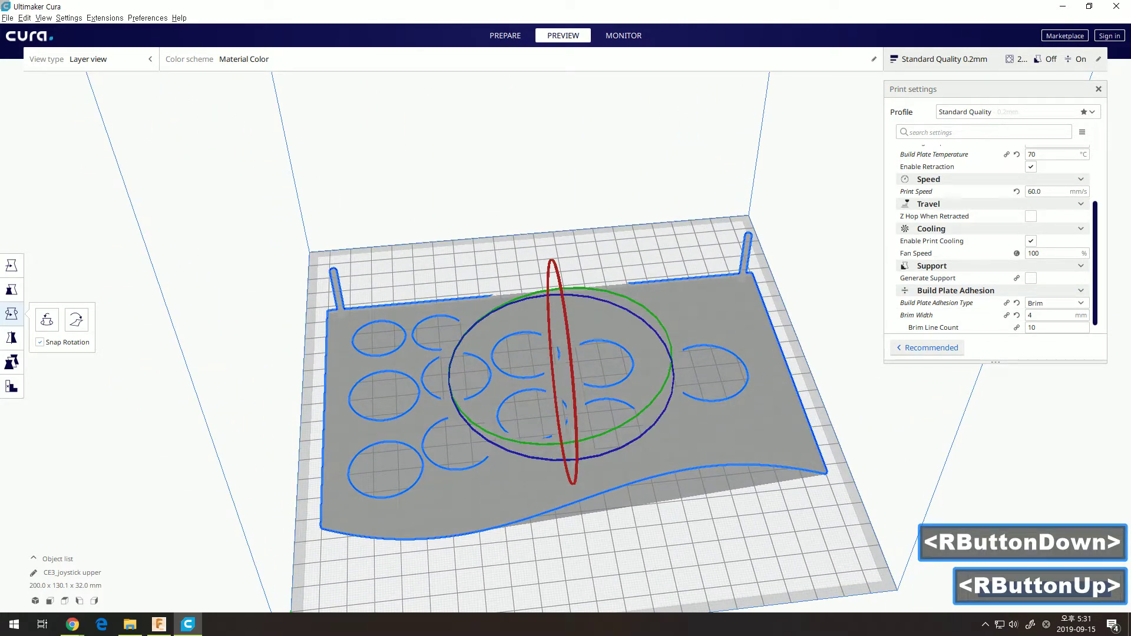
pyautogui.click(1044, 589)
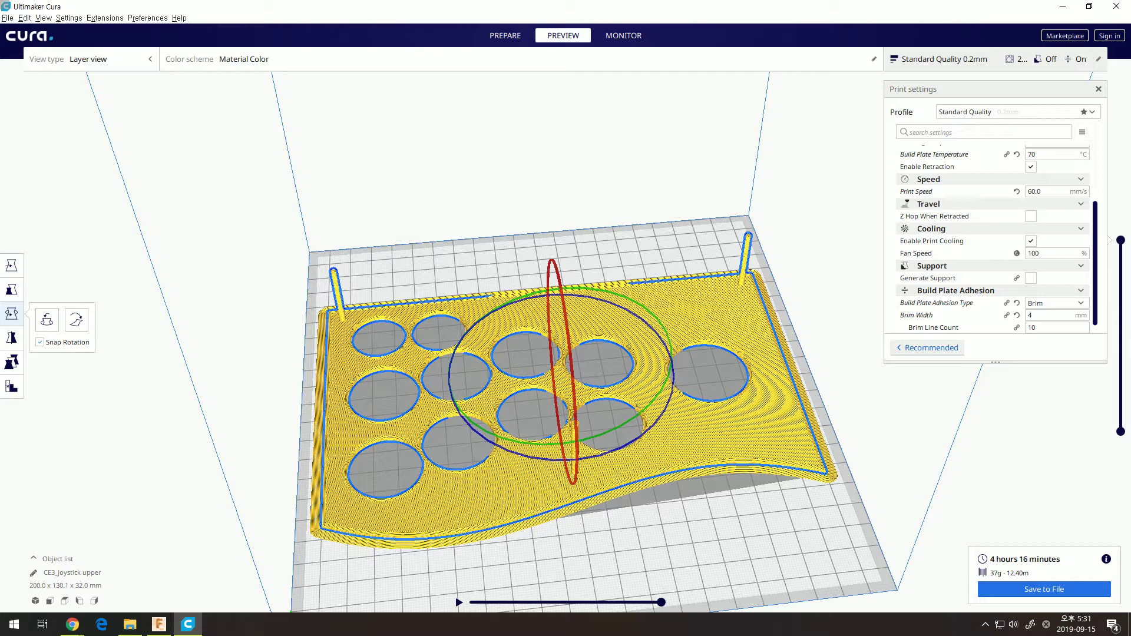
pyautogui.moveTo(566, 354)
pyautogui.mouseDown(button='right')
pyautogui.moveTo(574, 307)
pyautogui.moveTo(631, 298)
pyautogui.moveTo(639, 324)
pyautogui.moveTo(567, 347)
pyautogui.mouseUp(button='right')
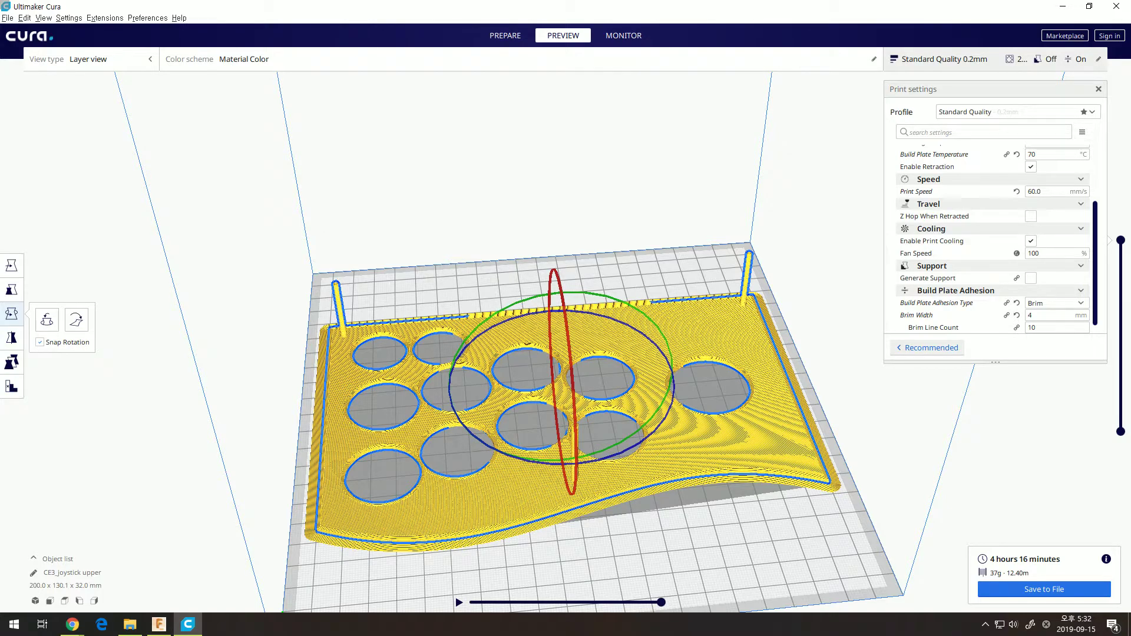
pyautogui.moveTo(565, 353)
pyautogui.mouseDown(button='right')
pyautogui.moveTo(565, 365)
pyautogui.moveTo(568, 318)
pyautogui.moveTo(565, 352)
pyautogui.mouseUp(button='right')
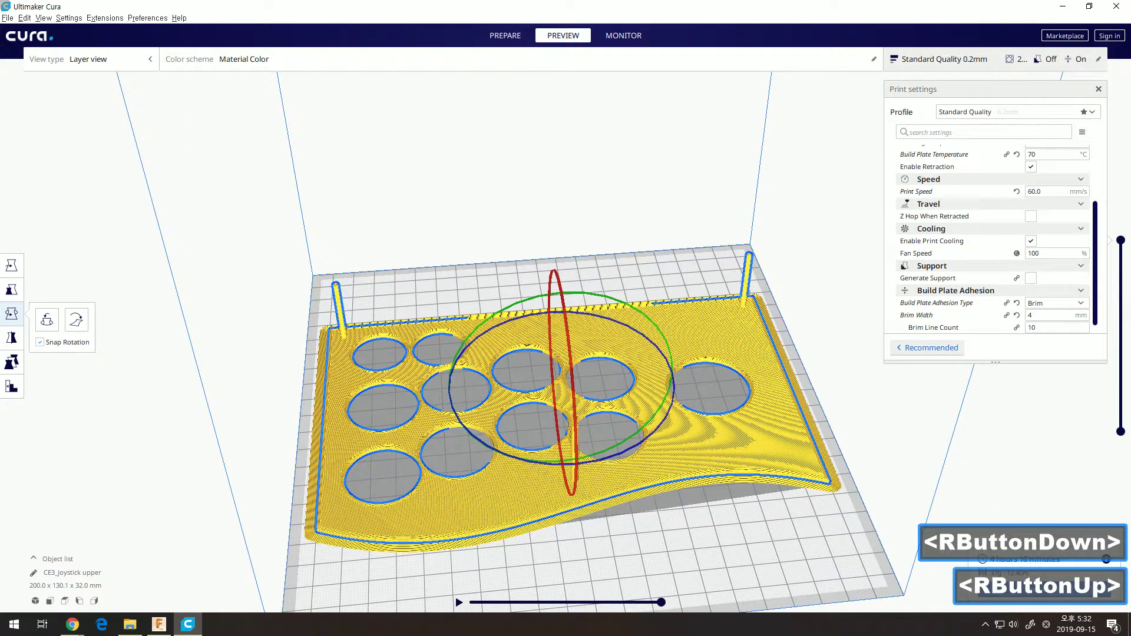
pyautogui.click(1043, 590)
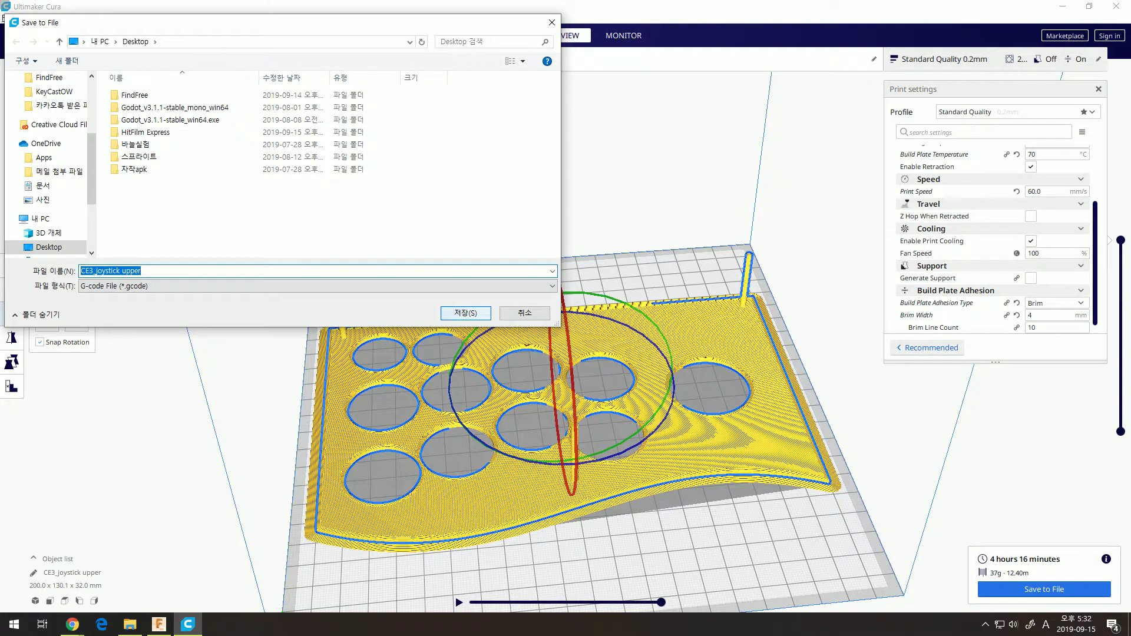
pyautogui.click(466, 313)
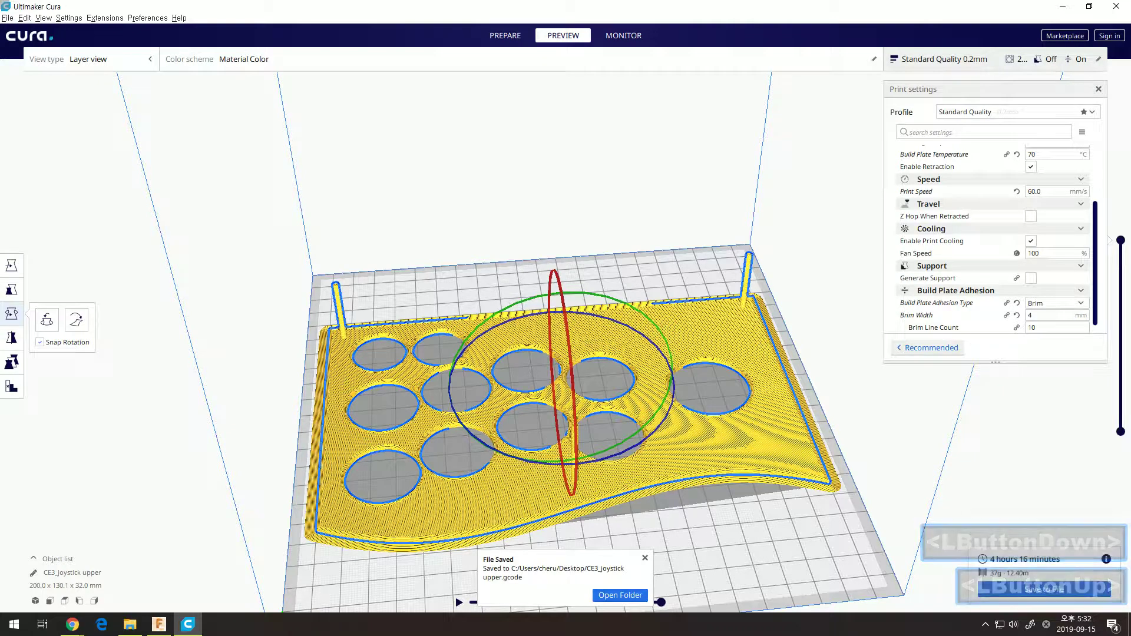